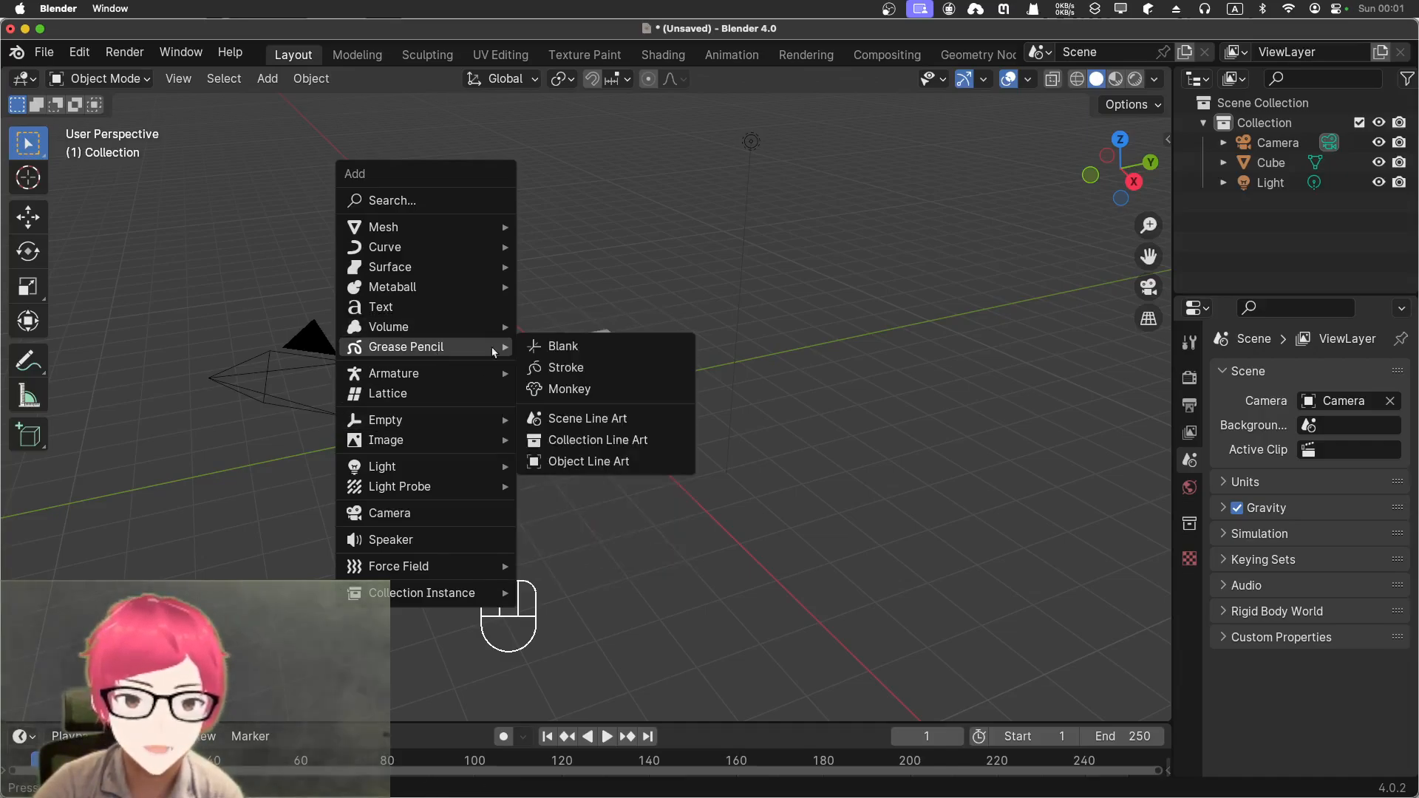
# Step: Add a Scene Line Art grease pencil object and inspect the outlines on the cube
pyautogui.click(568, 424)
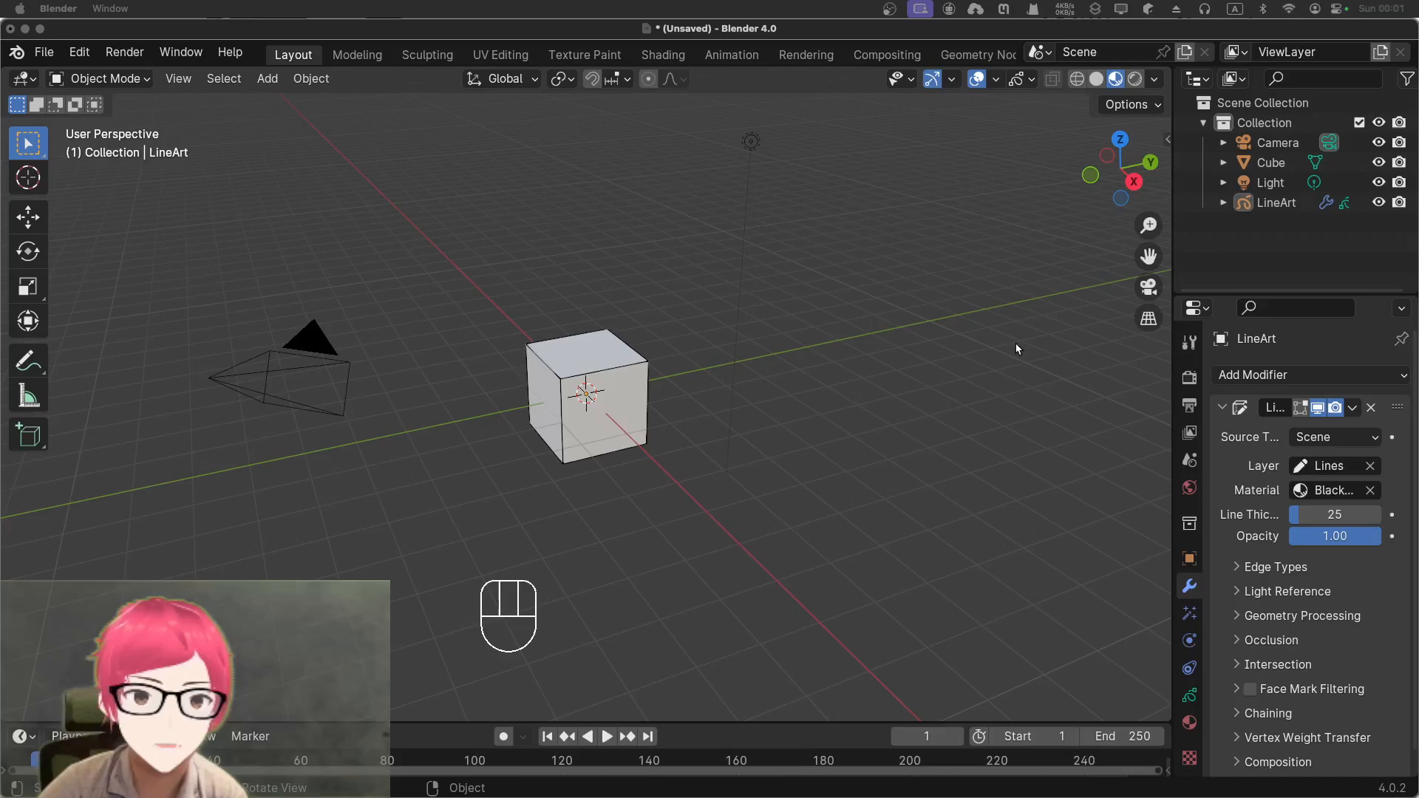
pyautogui.scroll(10, 570, 443)
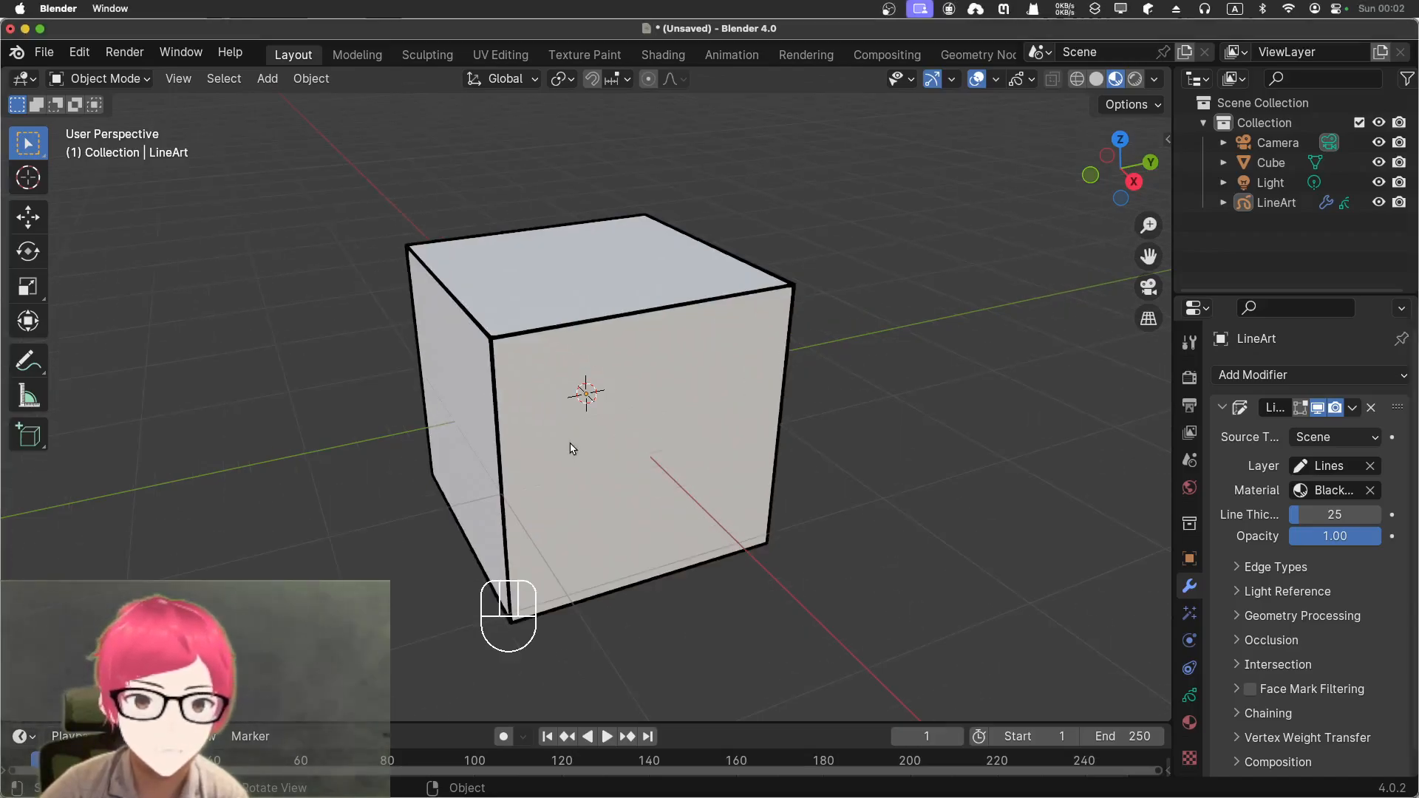
pyautogui.scroll(-10, 574, 448)
pyautogui.moveTo(440, 510); pyautogui.dragTo(663, 337, button='middle')
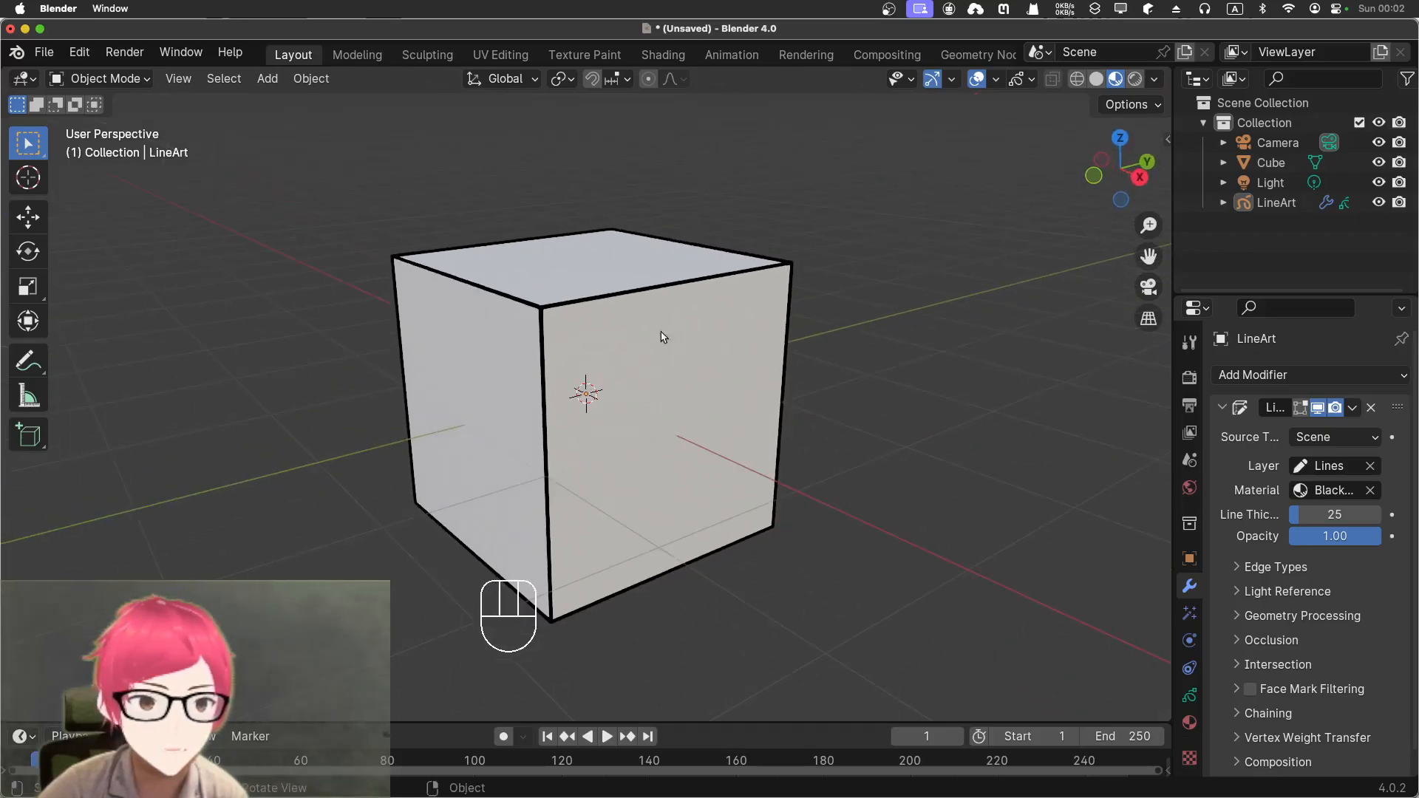
# Step: Compare the cube's outlines in solid and rendered viewport shading, and keep rendered shading active
pyautogui.click(1097, 78)
pyautogui.moveTo(878, 272); pyautogui.dragTo(822, 295, button='middle')
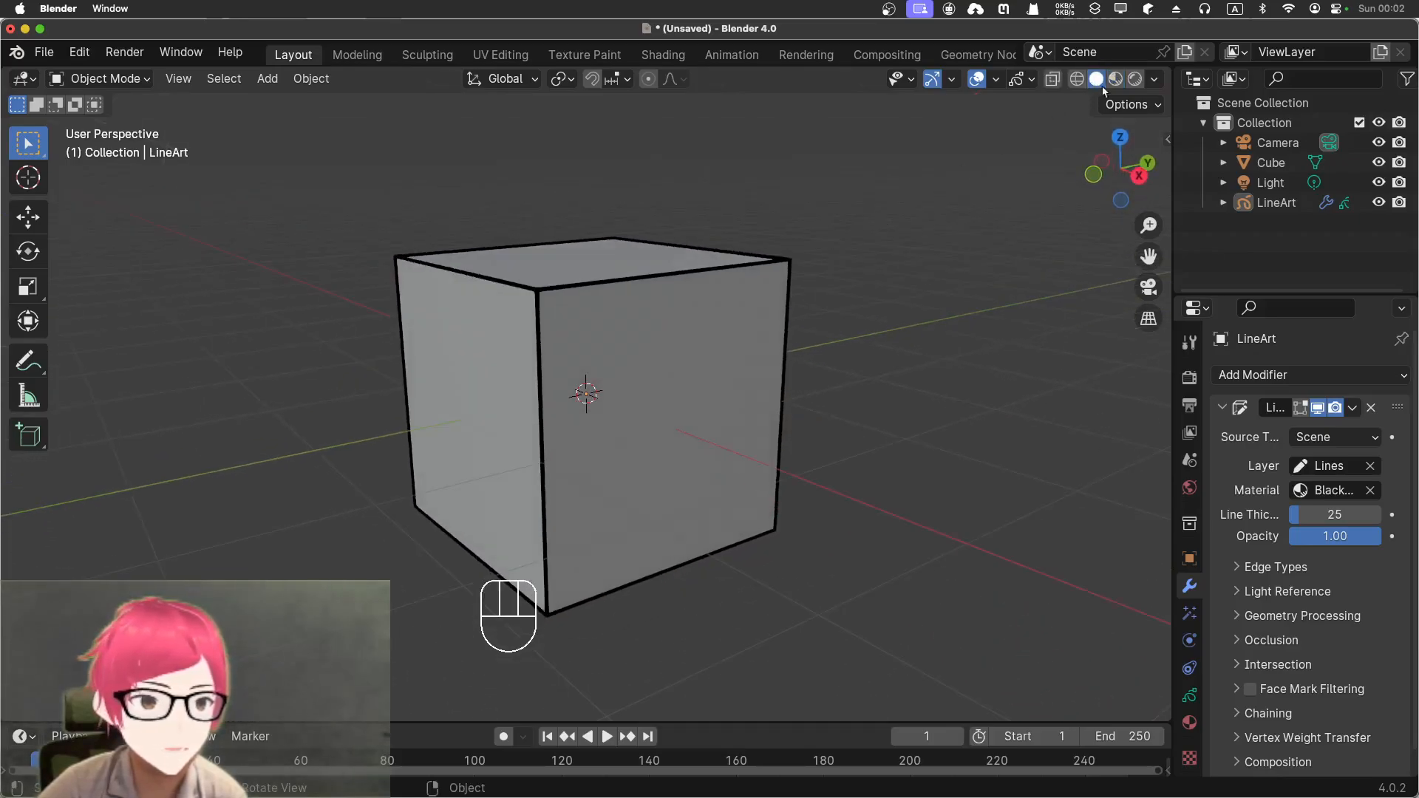
pyautogui.click(1136, 80)
pyautogui.moveTo(902, 326); pyautogui.dragTo(833, 341, button='middle')
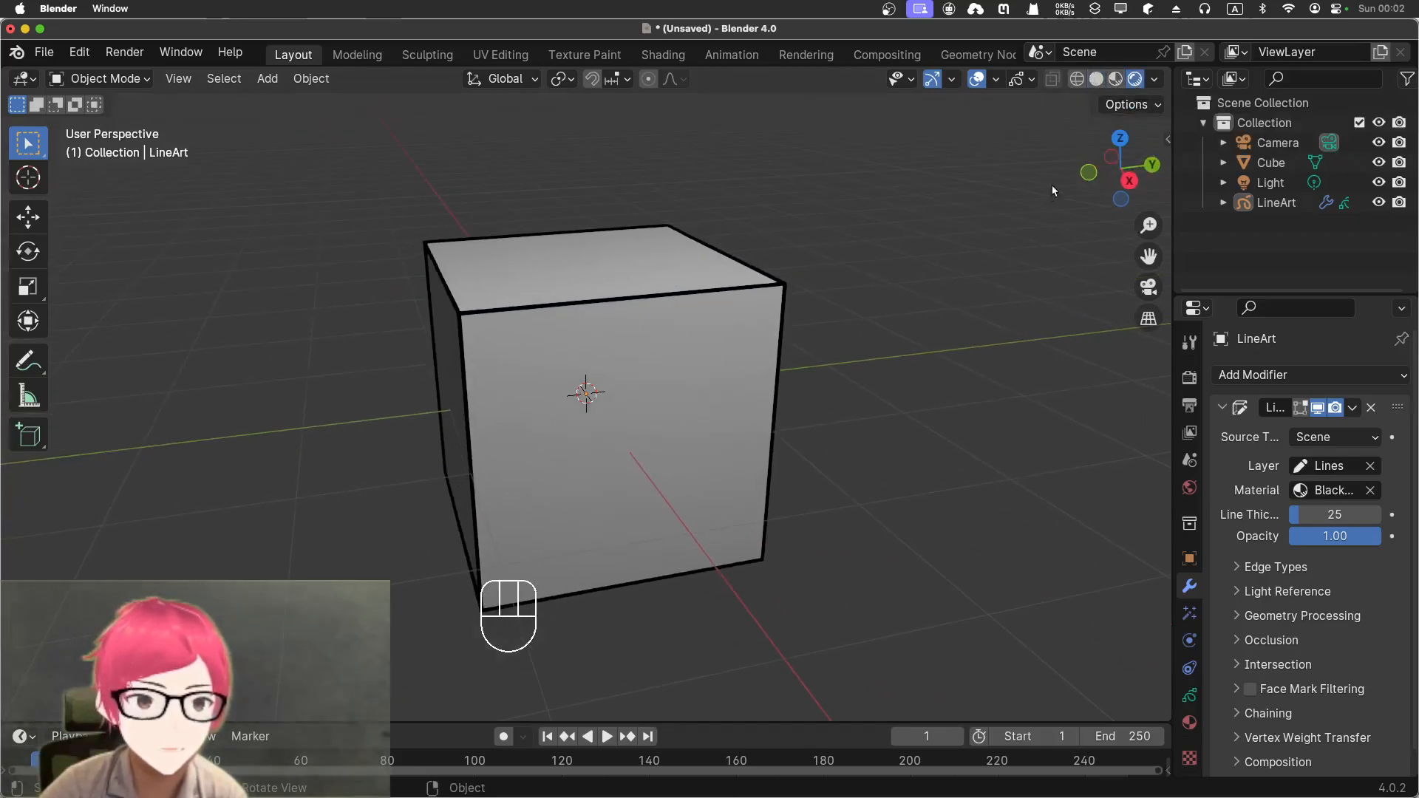
pyautogui.scroll(-5, 888, 357)
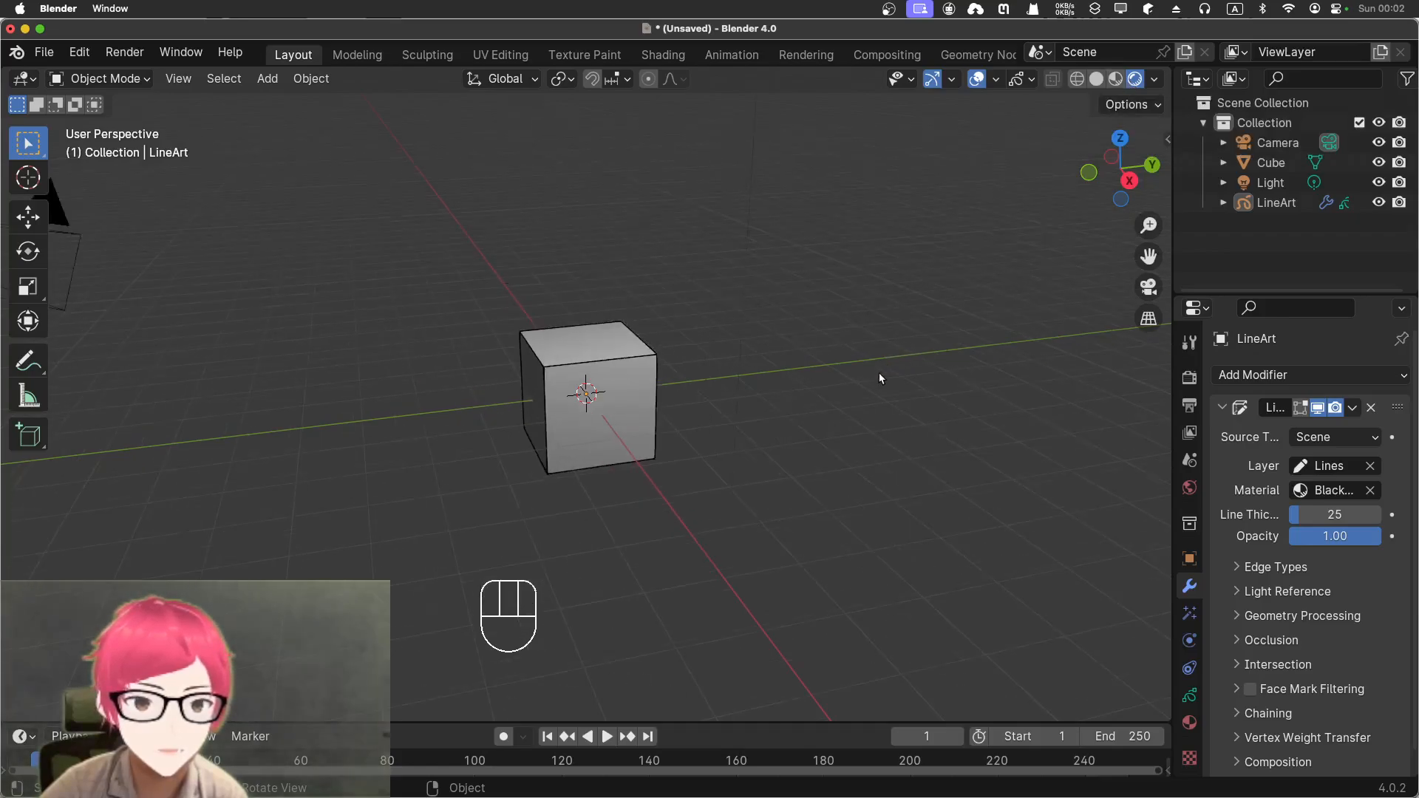
pyautogui.scroll(10, 883, 374)
pyautogui.moveTo(706, 330); pyautogui.dragTo(806, 355, button='middle')
# Step: Select the LineArt object, show its modifier settings and widen the properties area
pyautogui.click(1276, 203)
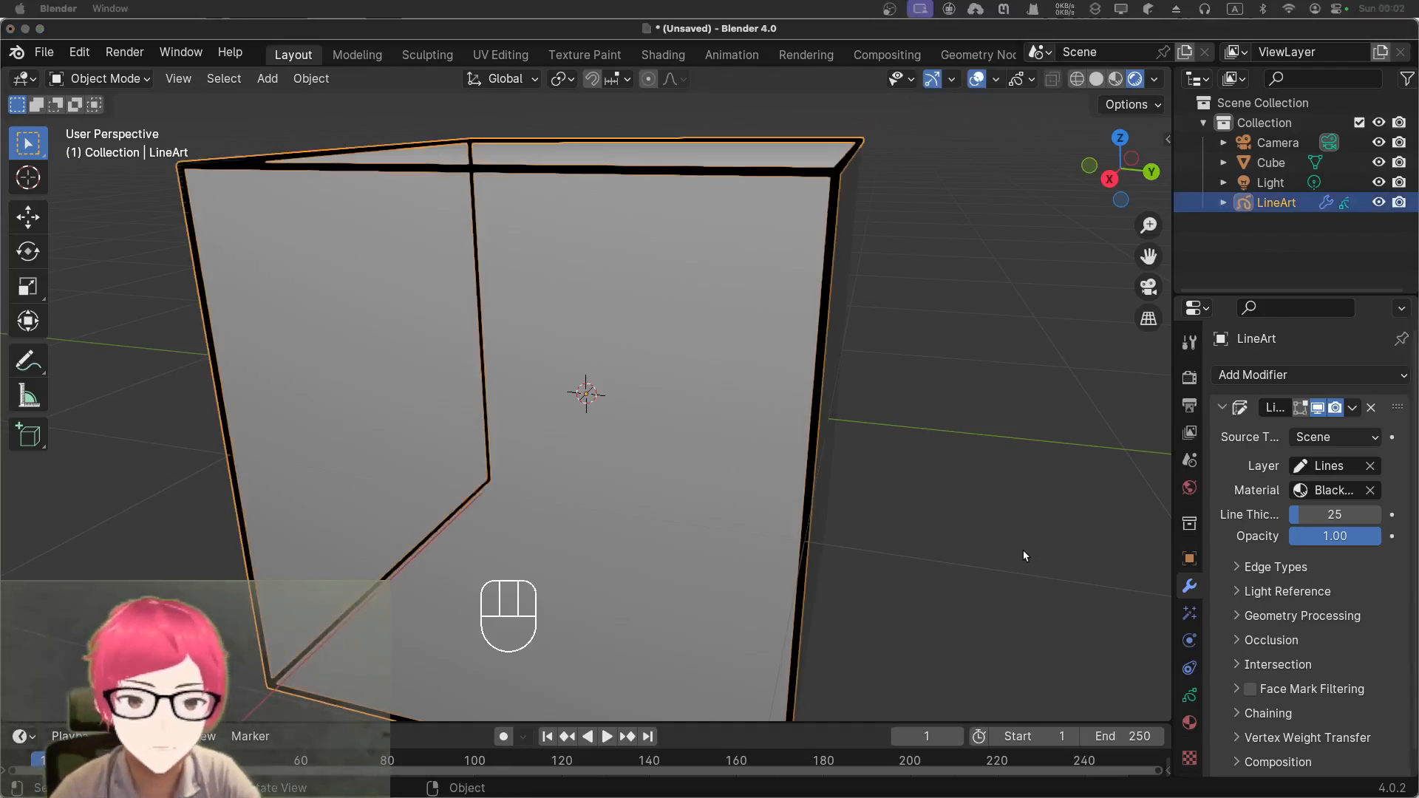
pyautogui.hotkey('alt', 'a')
pyautogui.scroll(-8, 736, 475)
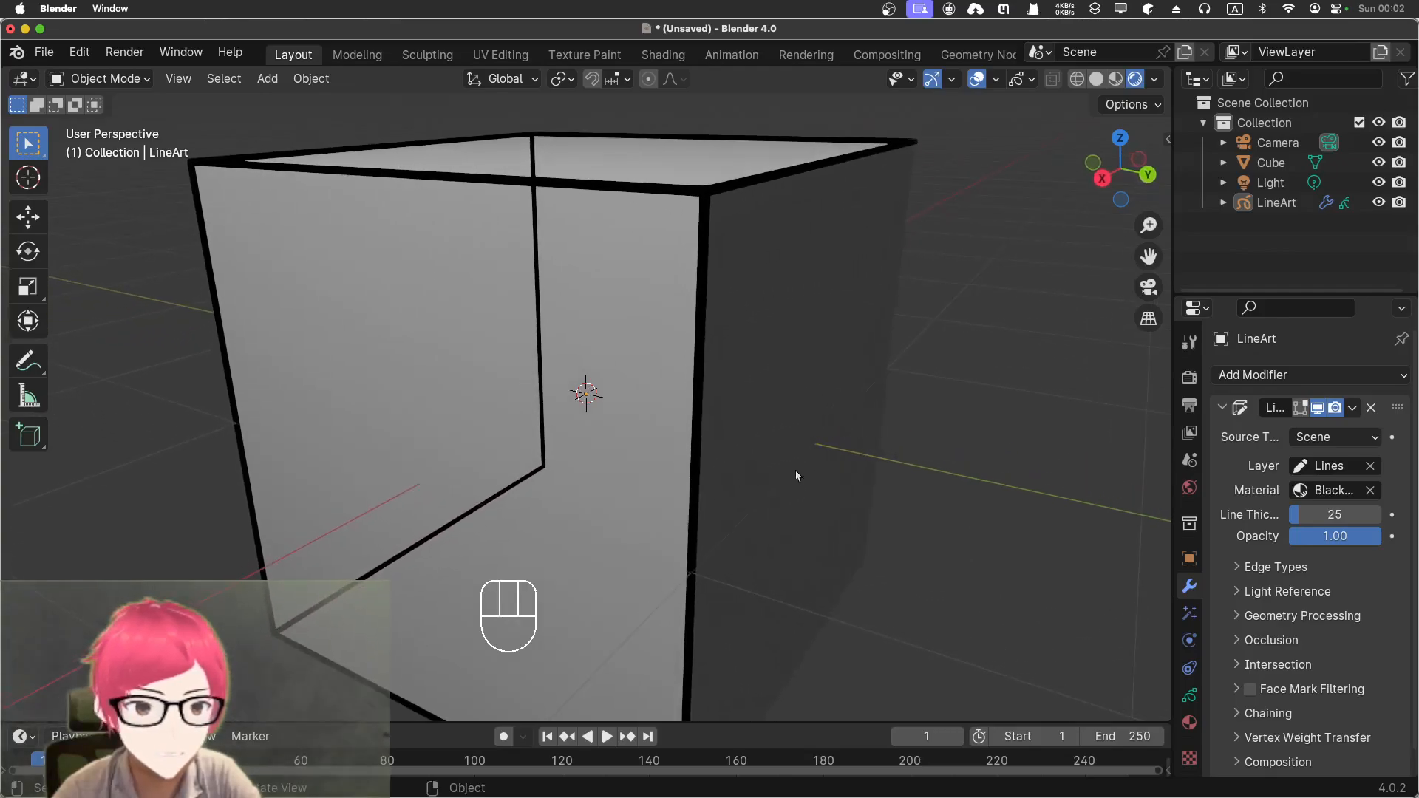
pyautogui.click(1277, 202)
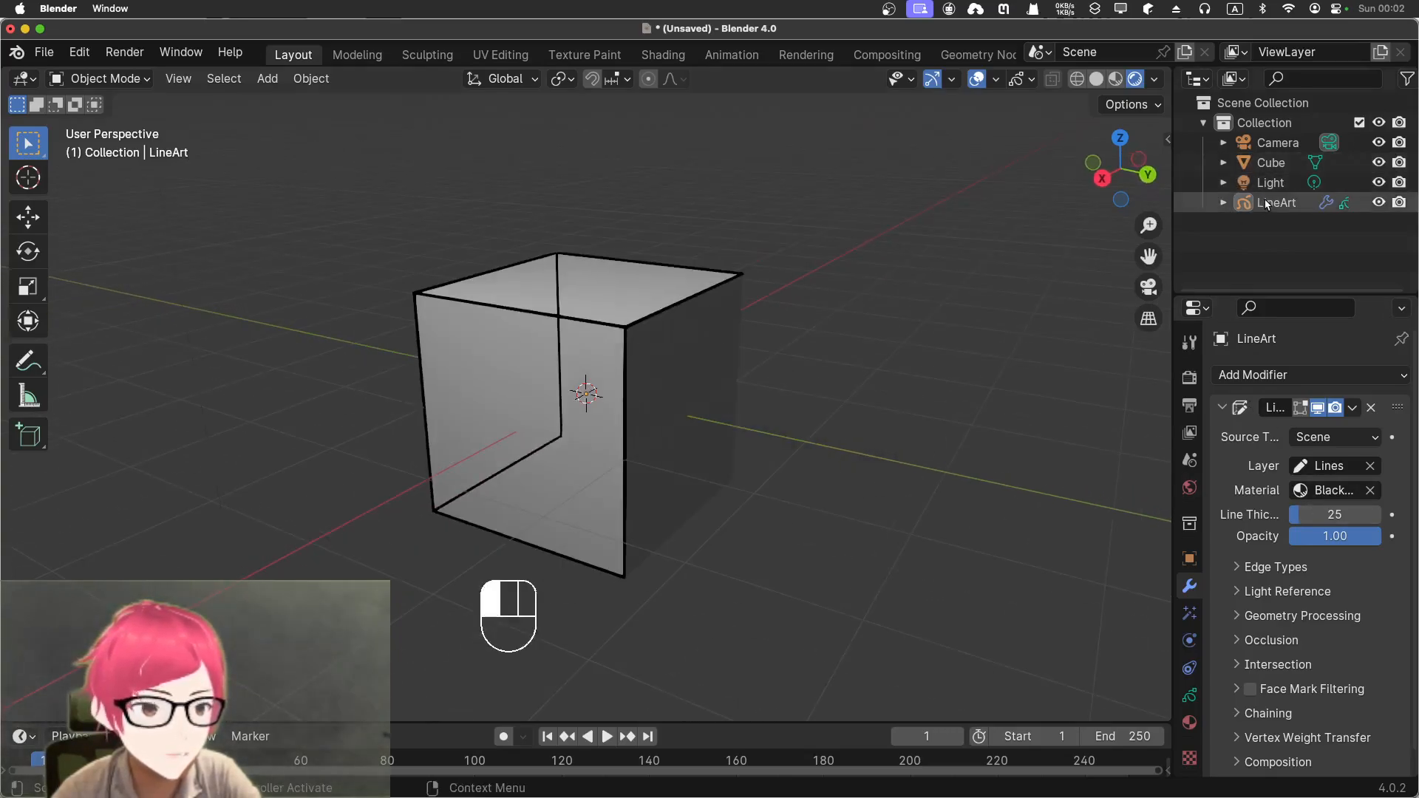
pyautogui.click(1191, 583)
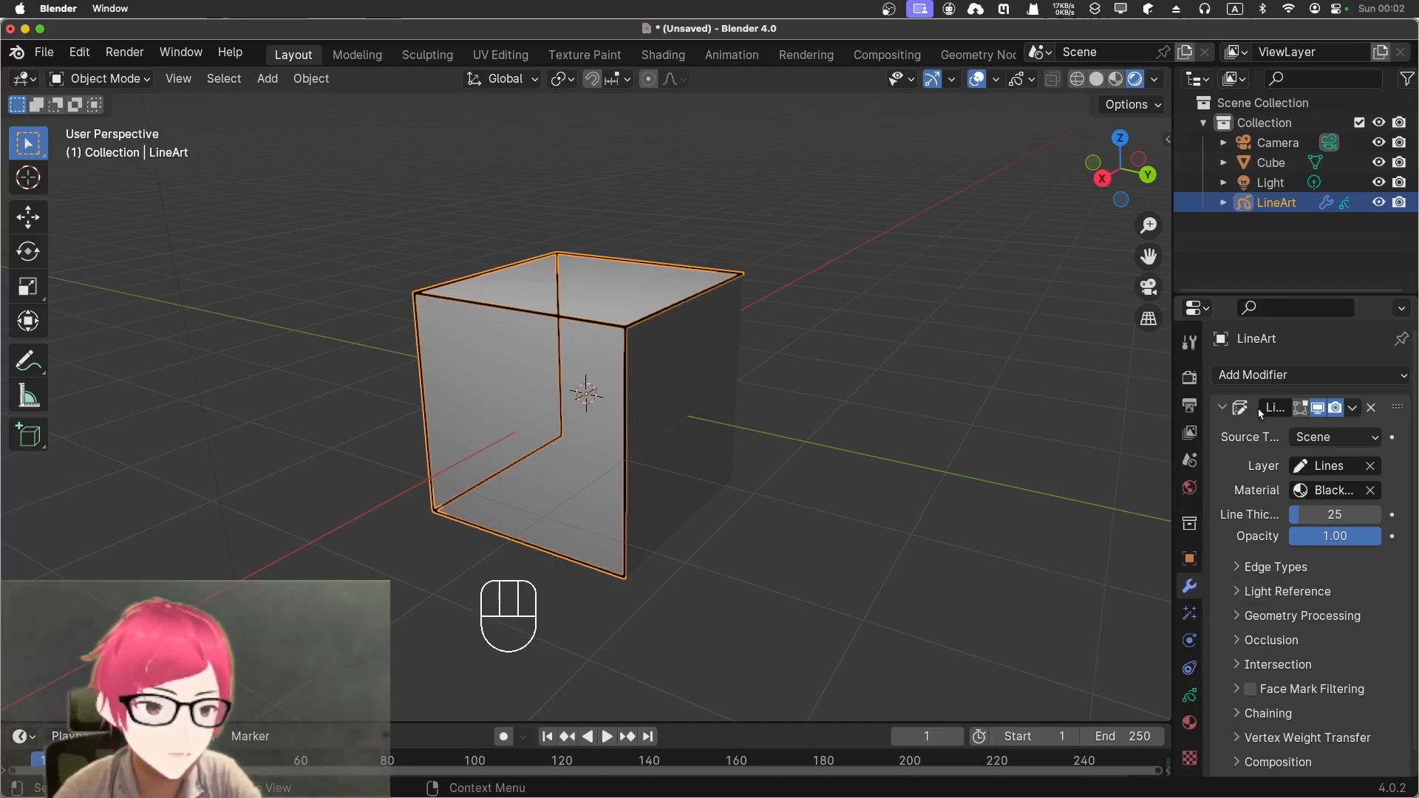
pyautogui.moveTo(1205, 429); pyautogui.dragTo(888, 419)
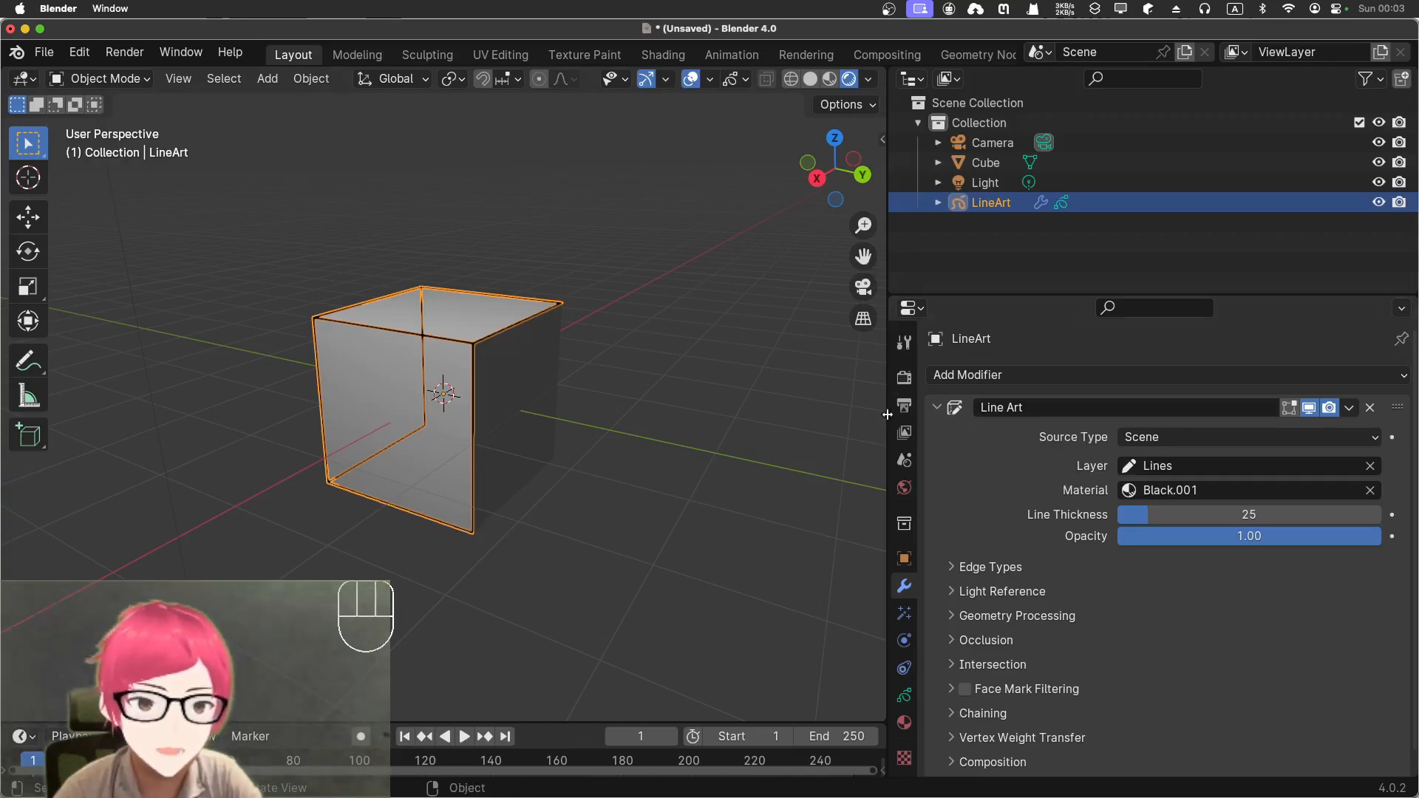
pyautogui.moveTo(888, 419); pyautogui.dragTo(939, 419)
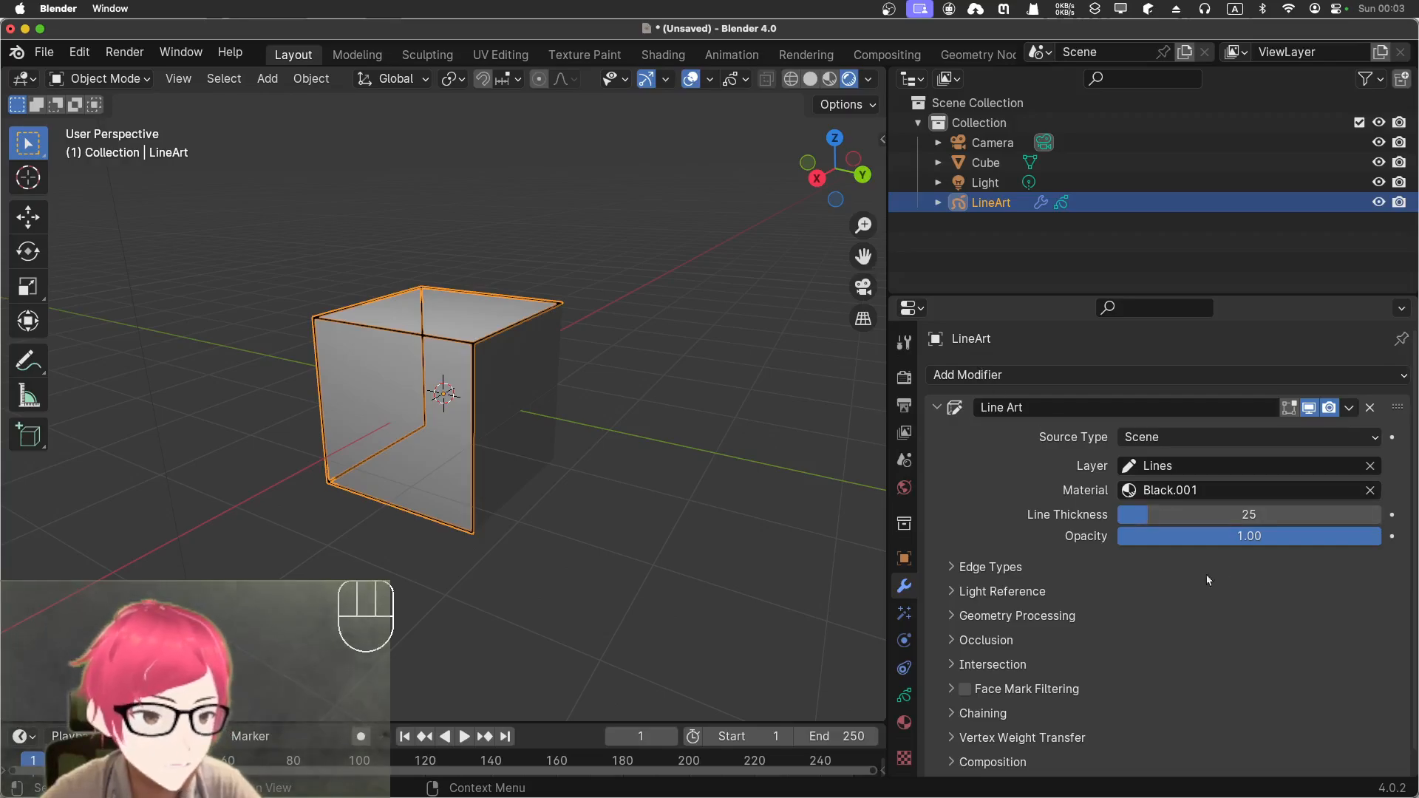
# Step: Choose Lines as the target layer of the Line Art modifier
pyautogui.click(1179, 475)
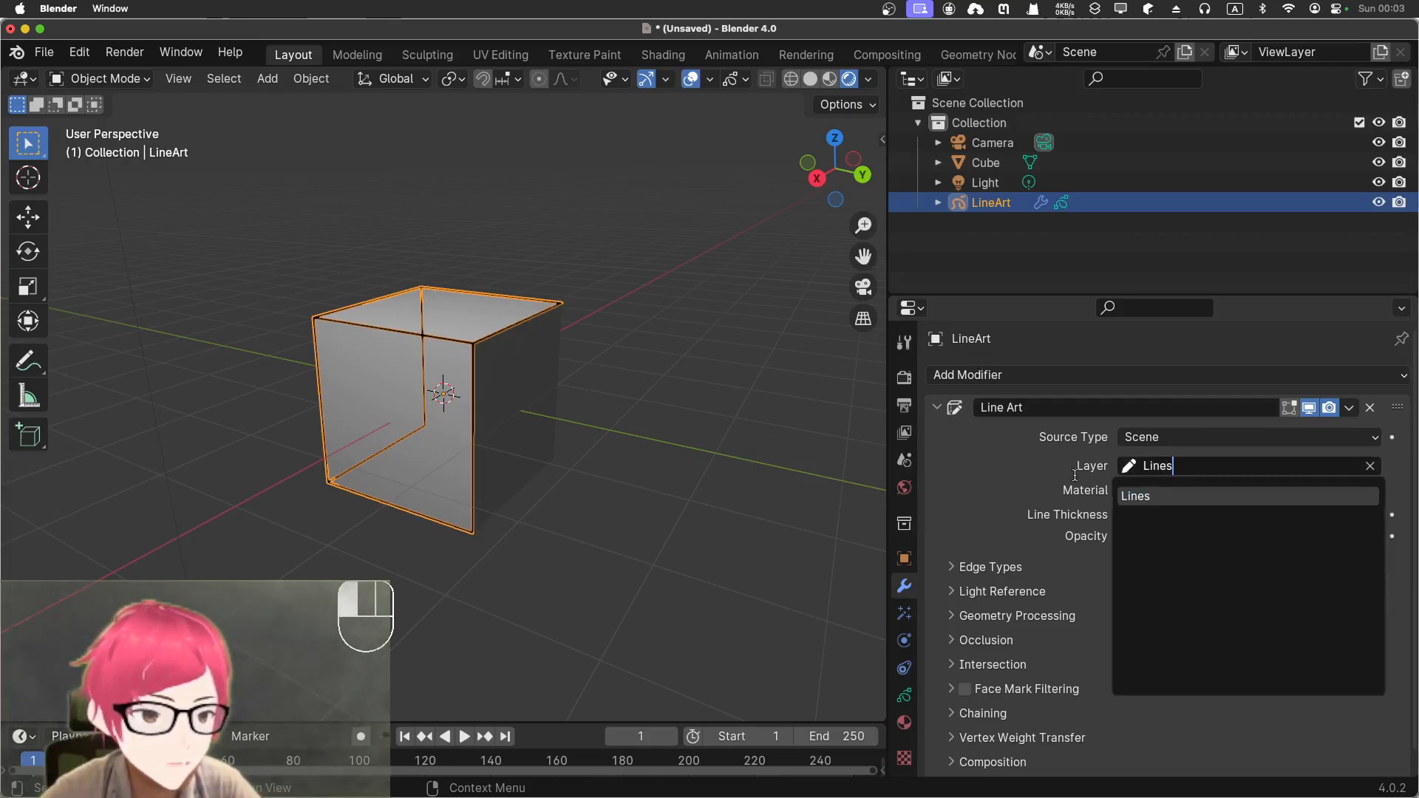
pyautogui.click(1150, 497)
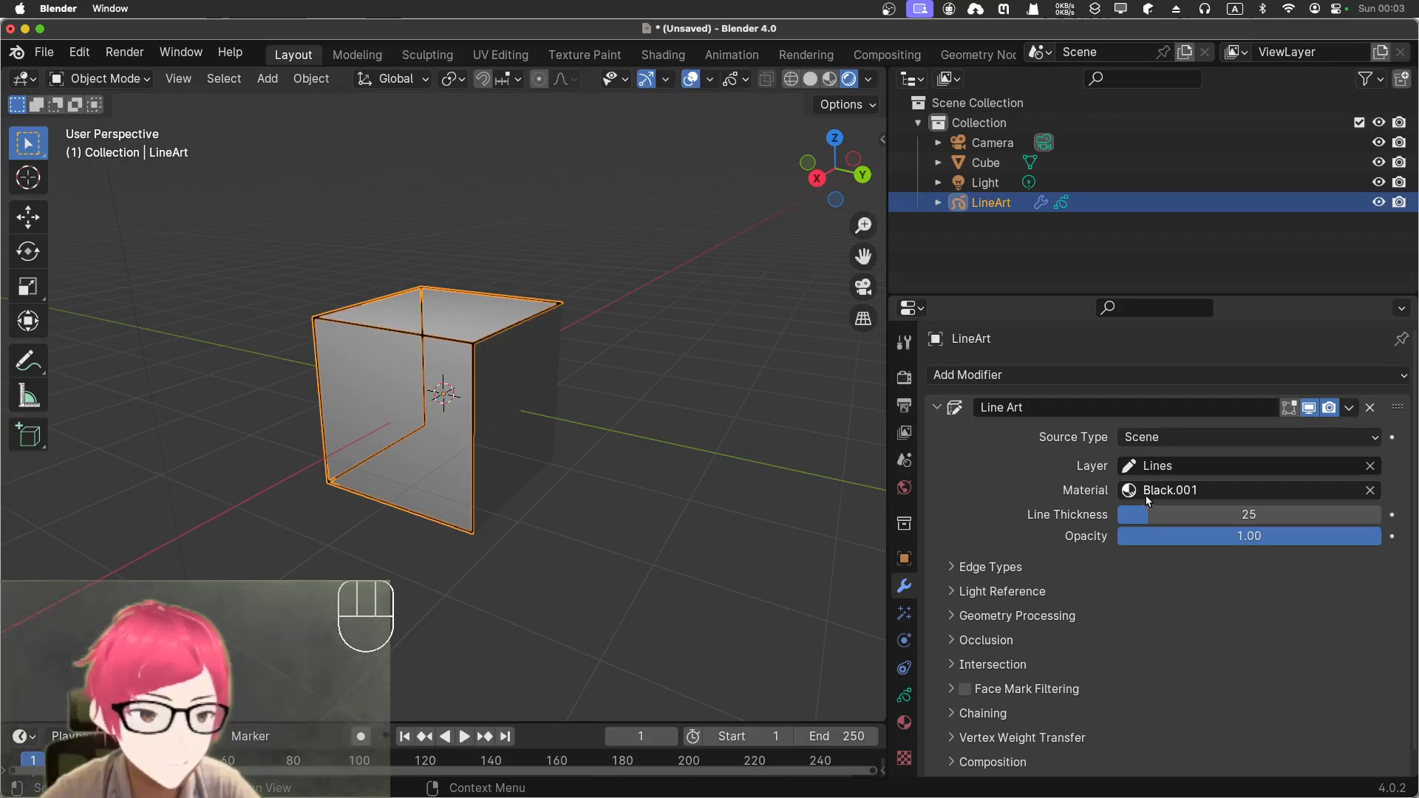
pyautogui.scroll(5, 507, 358)
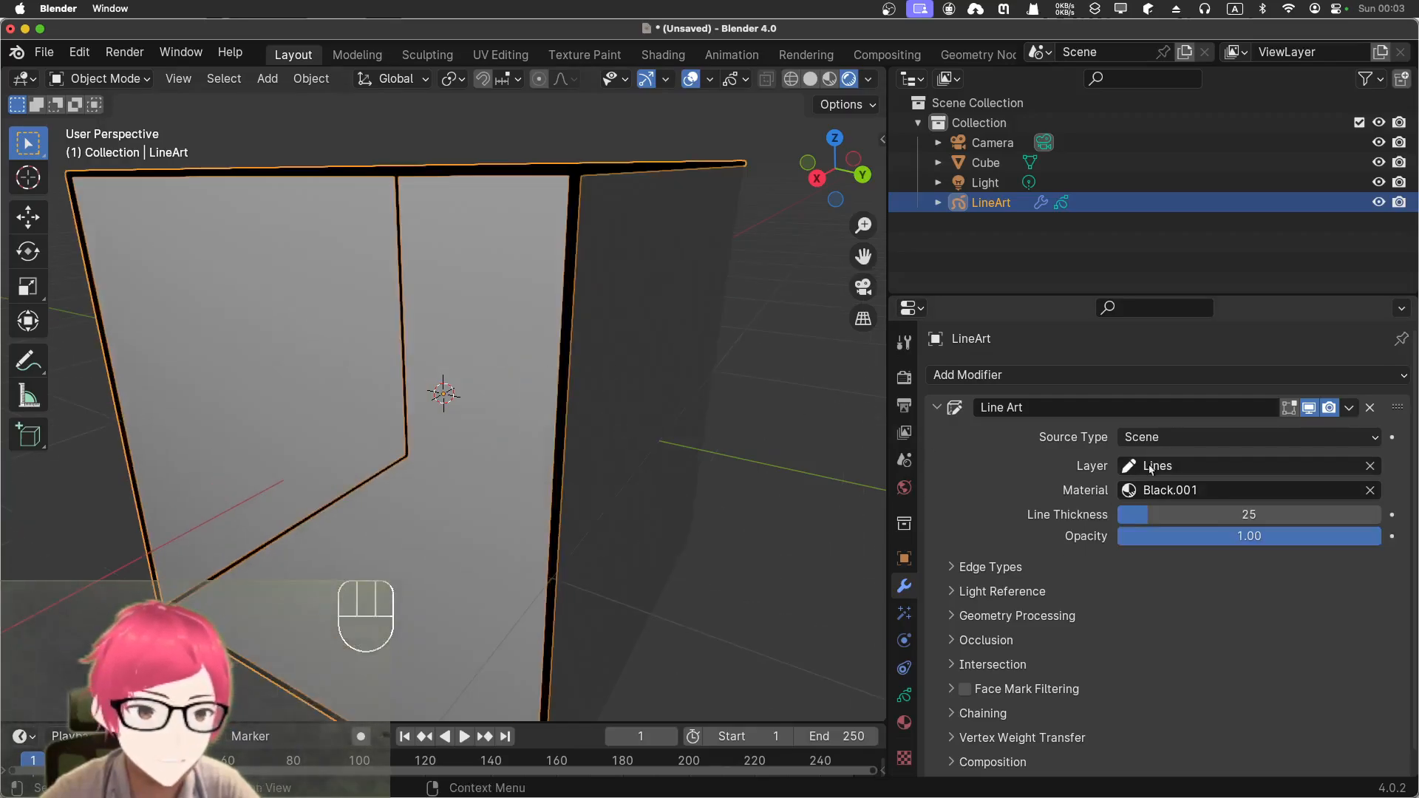
# Step: Make a single-user copy of the LineArt object's Black.001 material and rename it Red
pyautogui.click(904, 722)
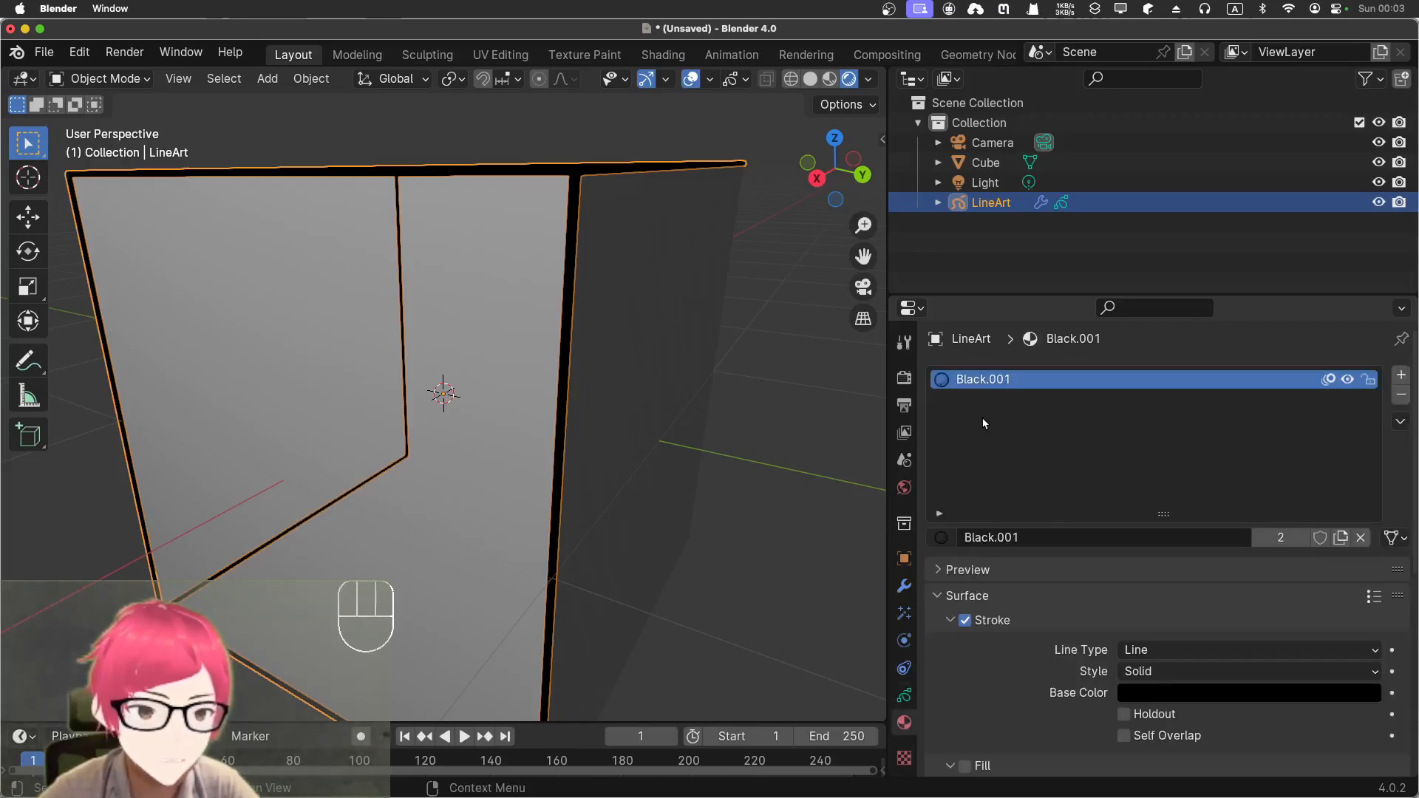
pyautogui.click(1281, 538)
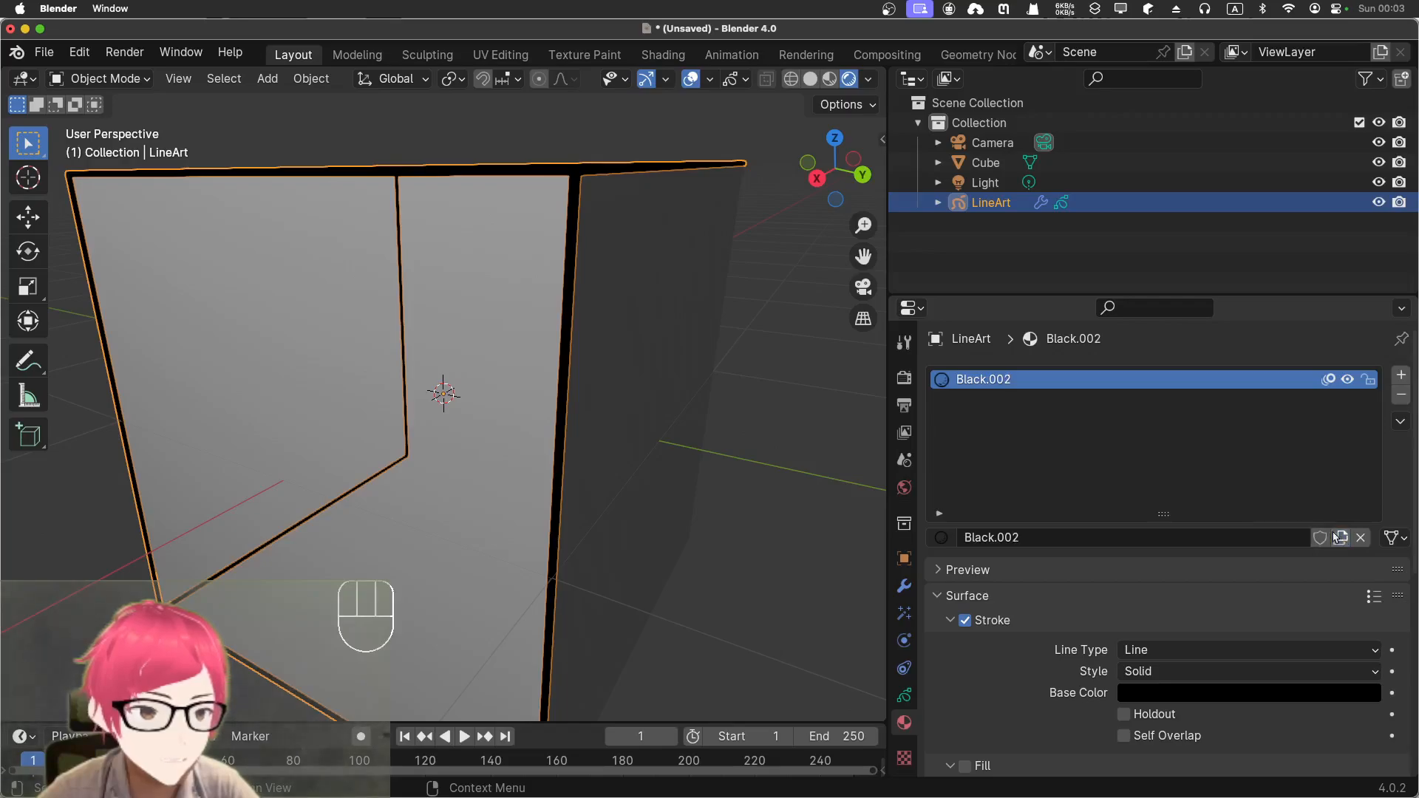
pyautogui.doubleClick(983, 380)
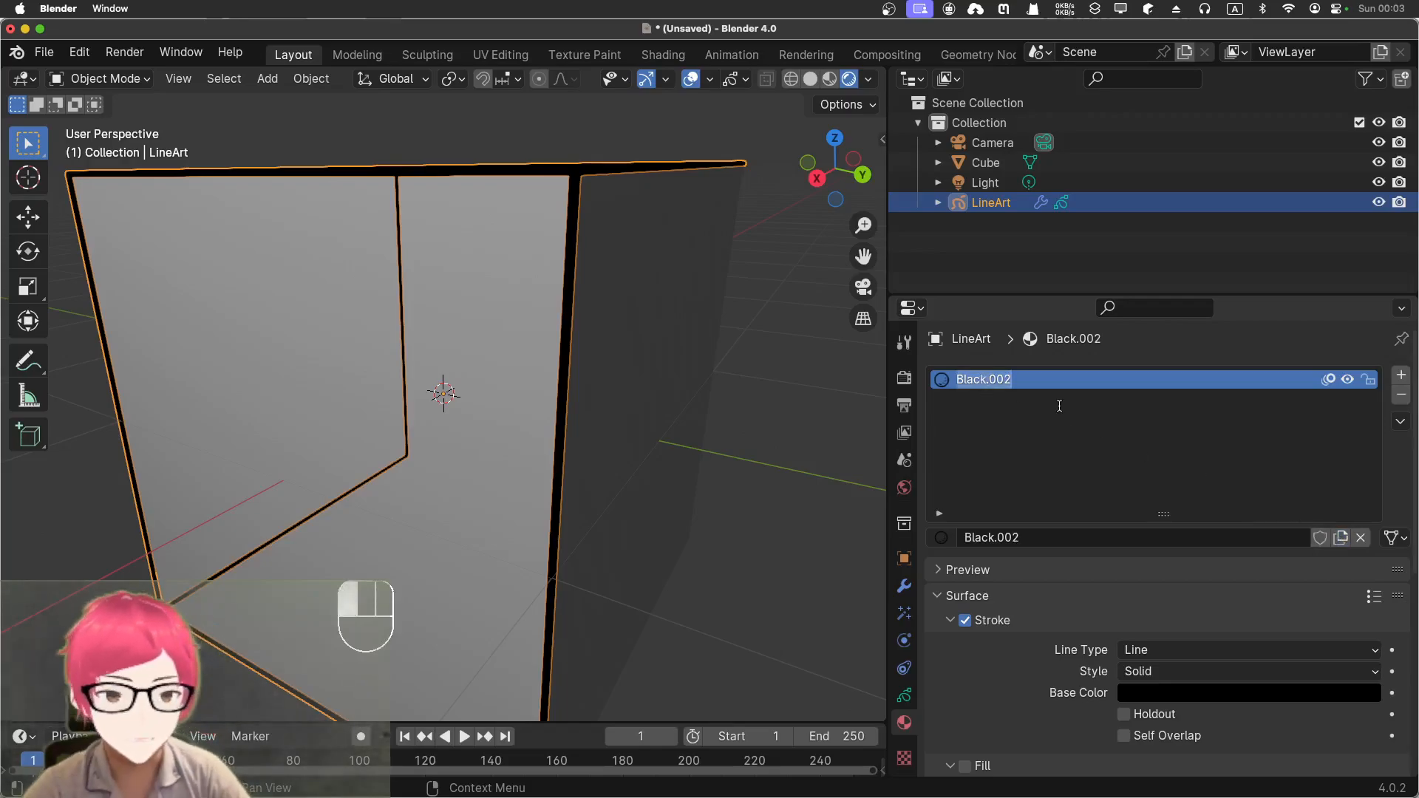
pyautogui.write('Red')
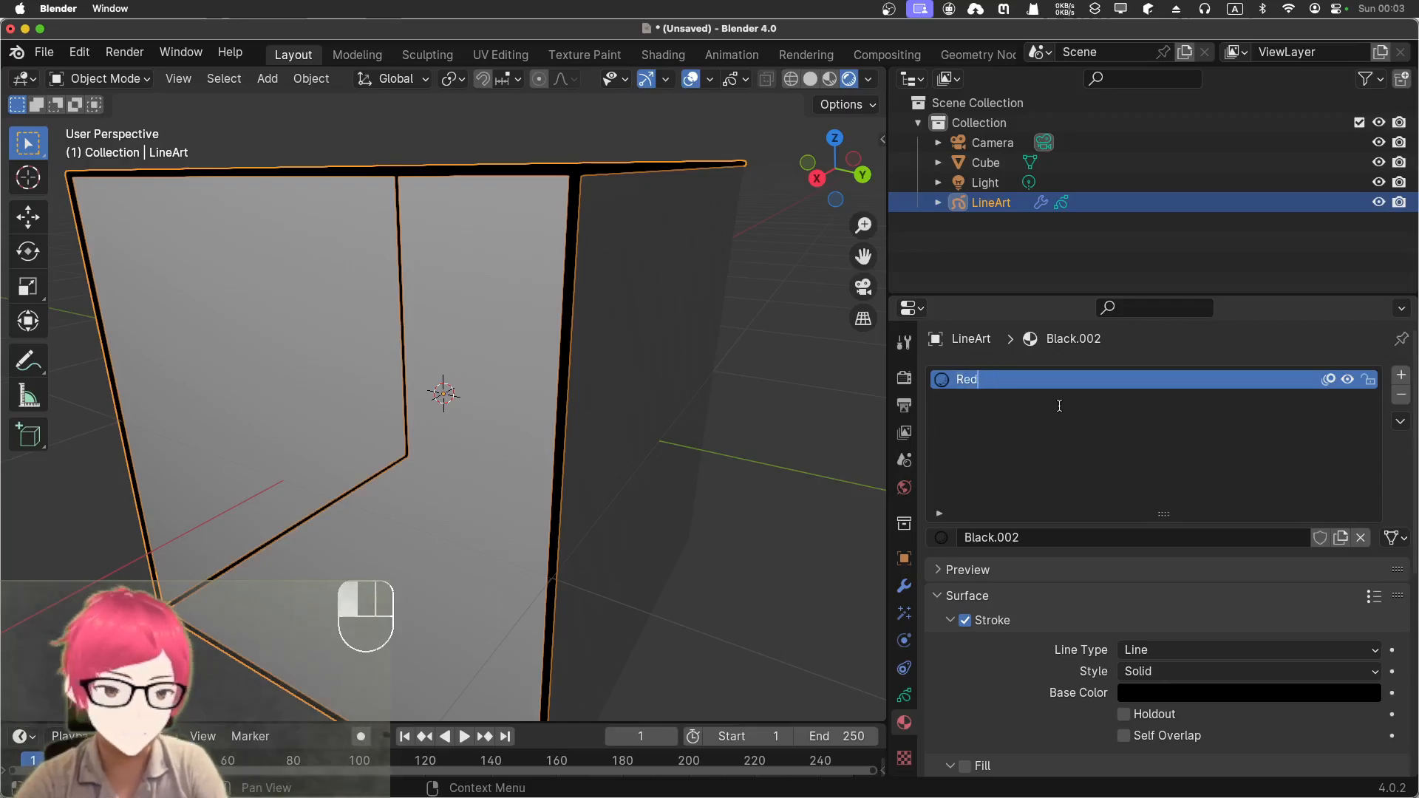
pyautogui.press('Return')
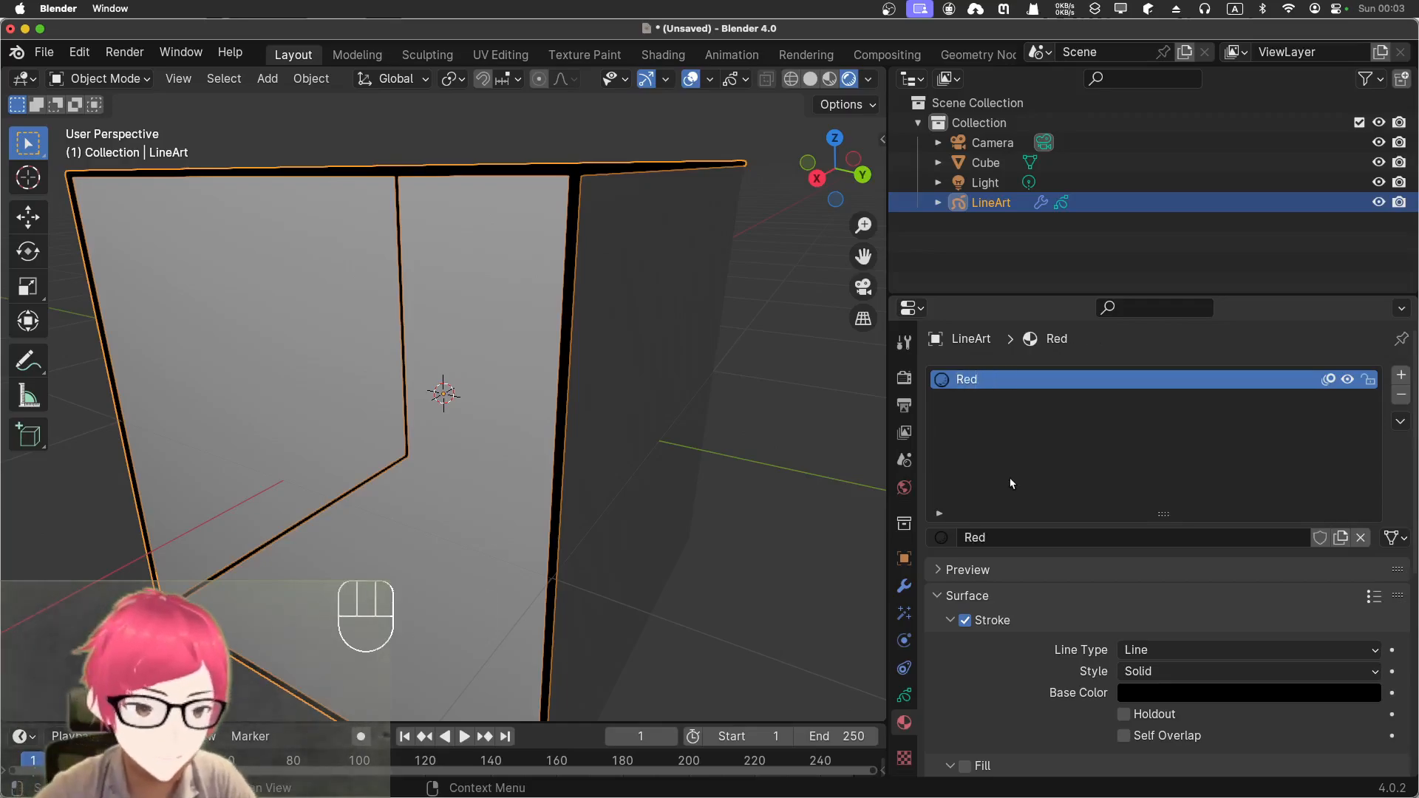
# Step: Set the Red material's stroke base color to red with saturation 1.000 and value 0.722, leaving the fill disabled
pyautogui.scroll(-6, 1010, 518)
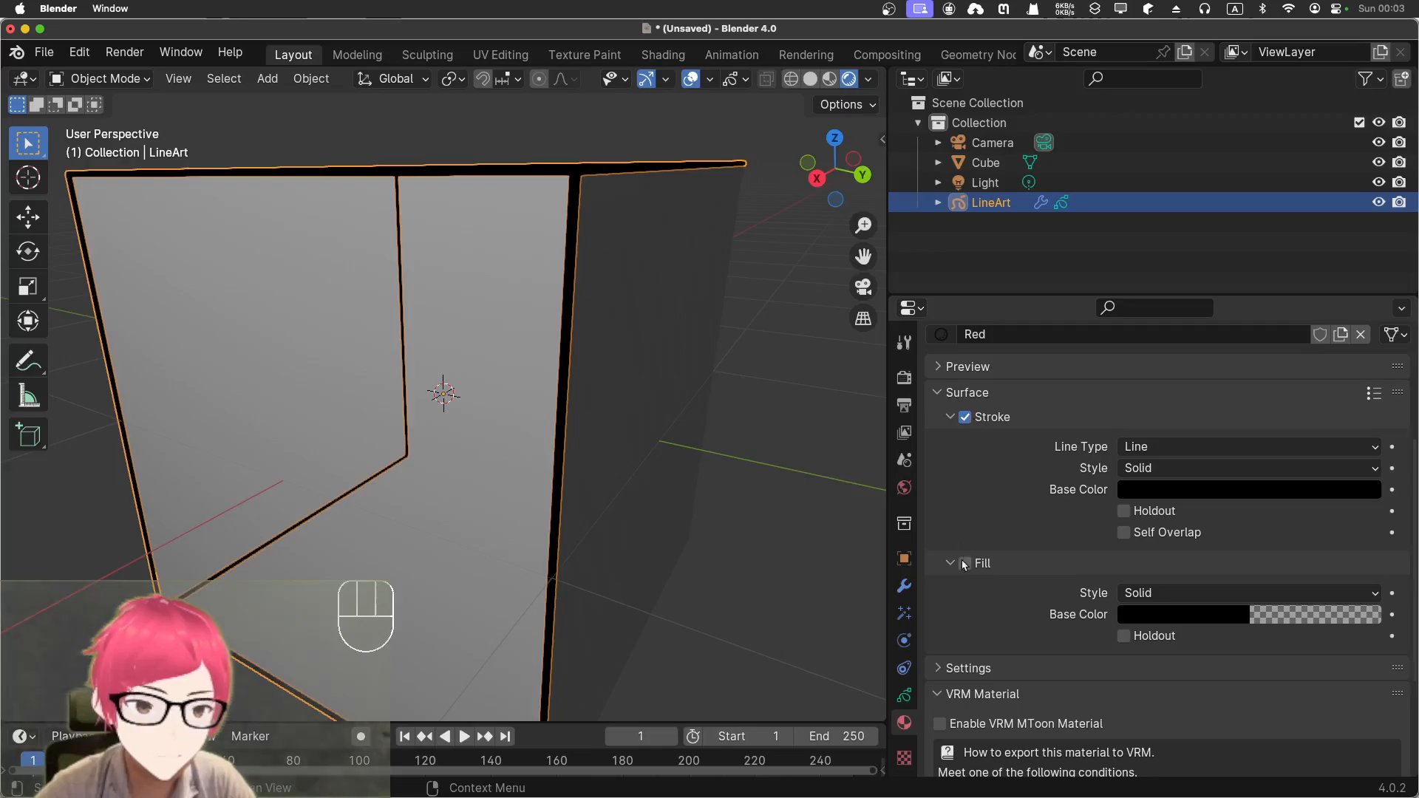
pyautogui.click(963, 565)
pyautogui.click(964, 565)
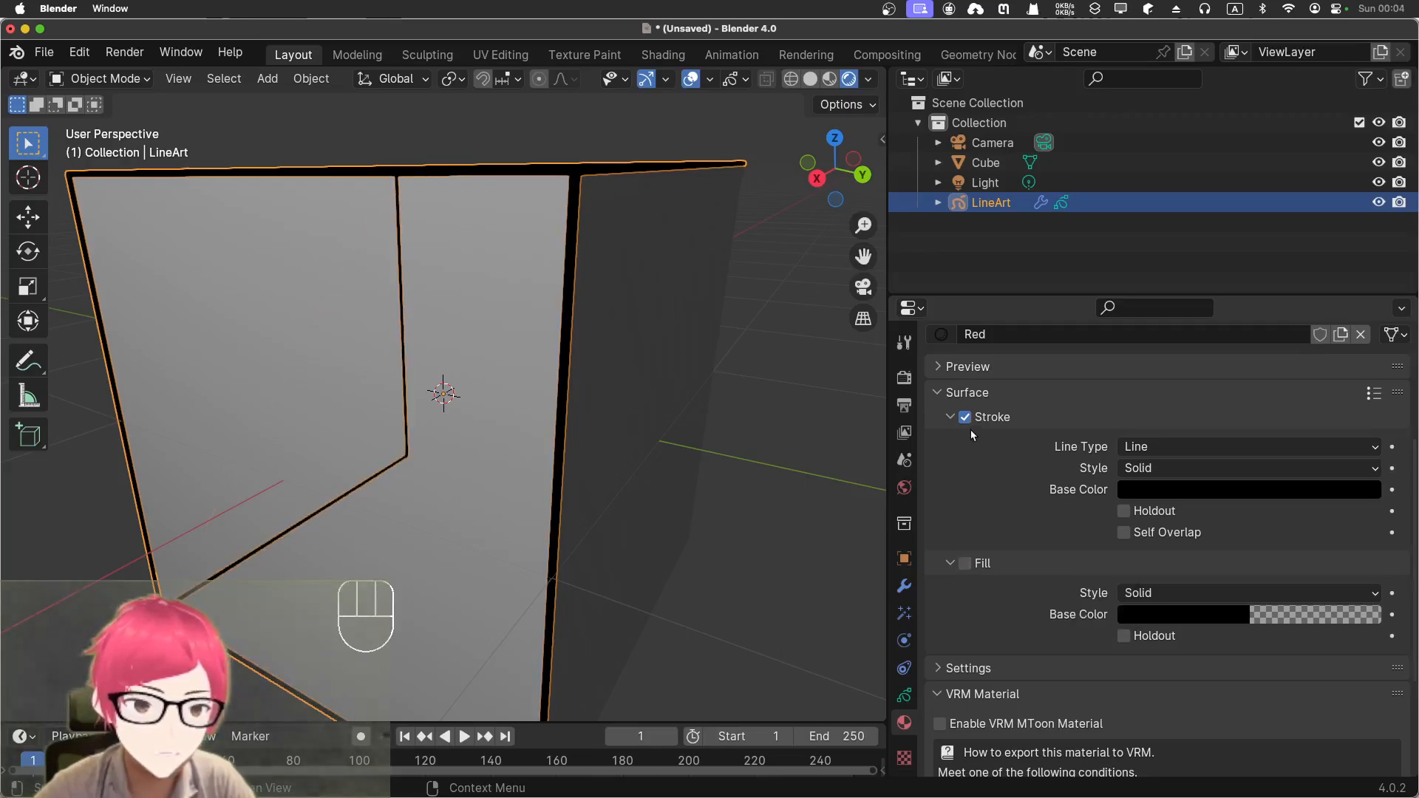
pyautogui.click(1130, 493)
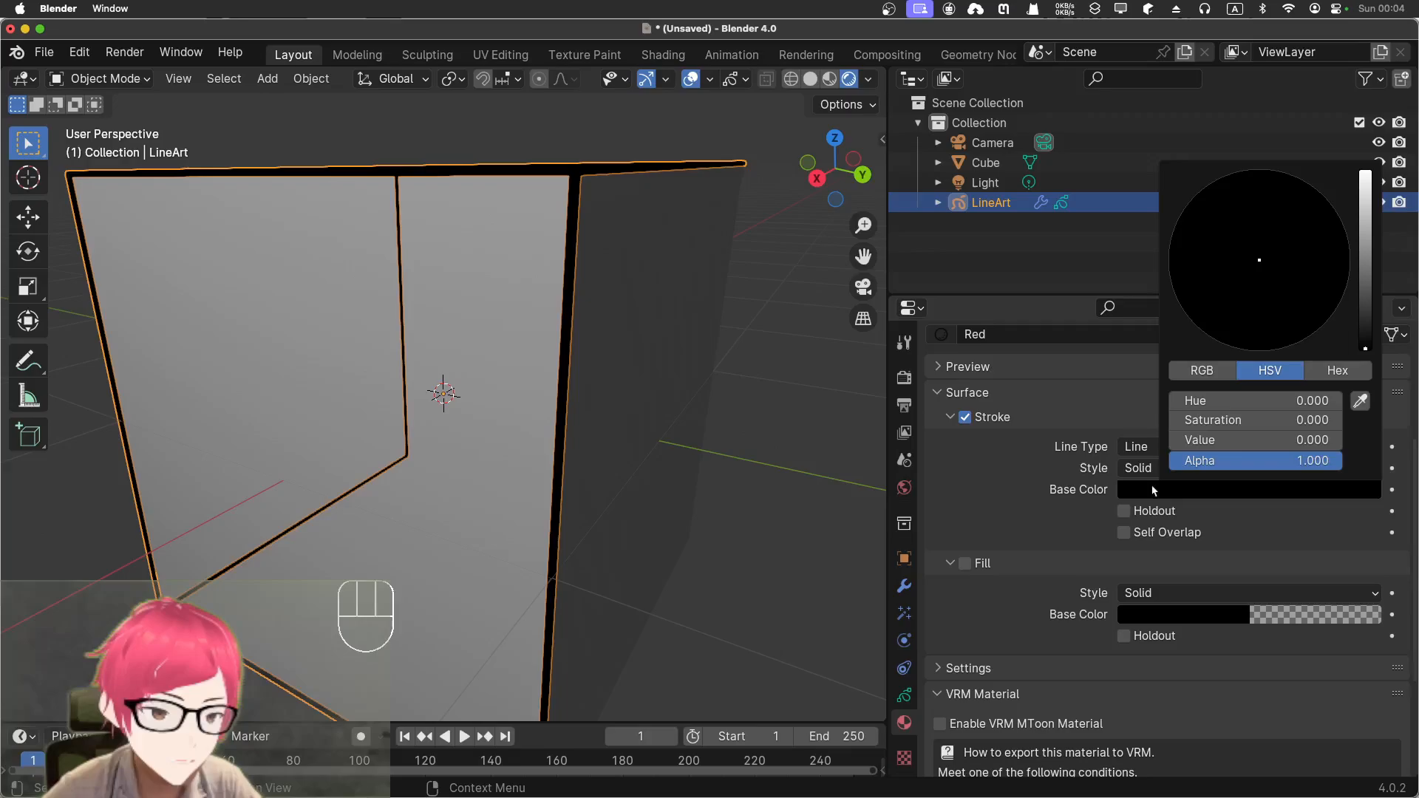
pyautogui.moveTo(1368, 250); pyautogui.dragTo(1365, 194)
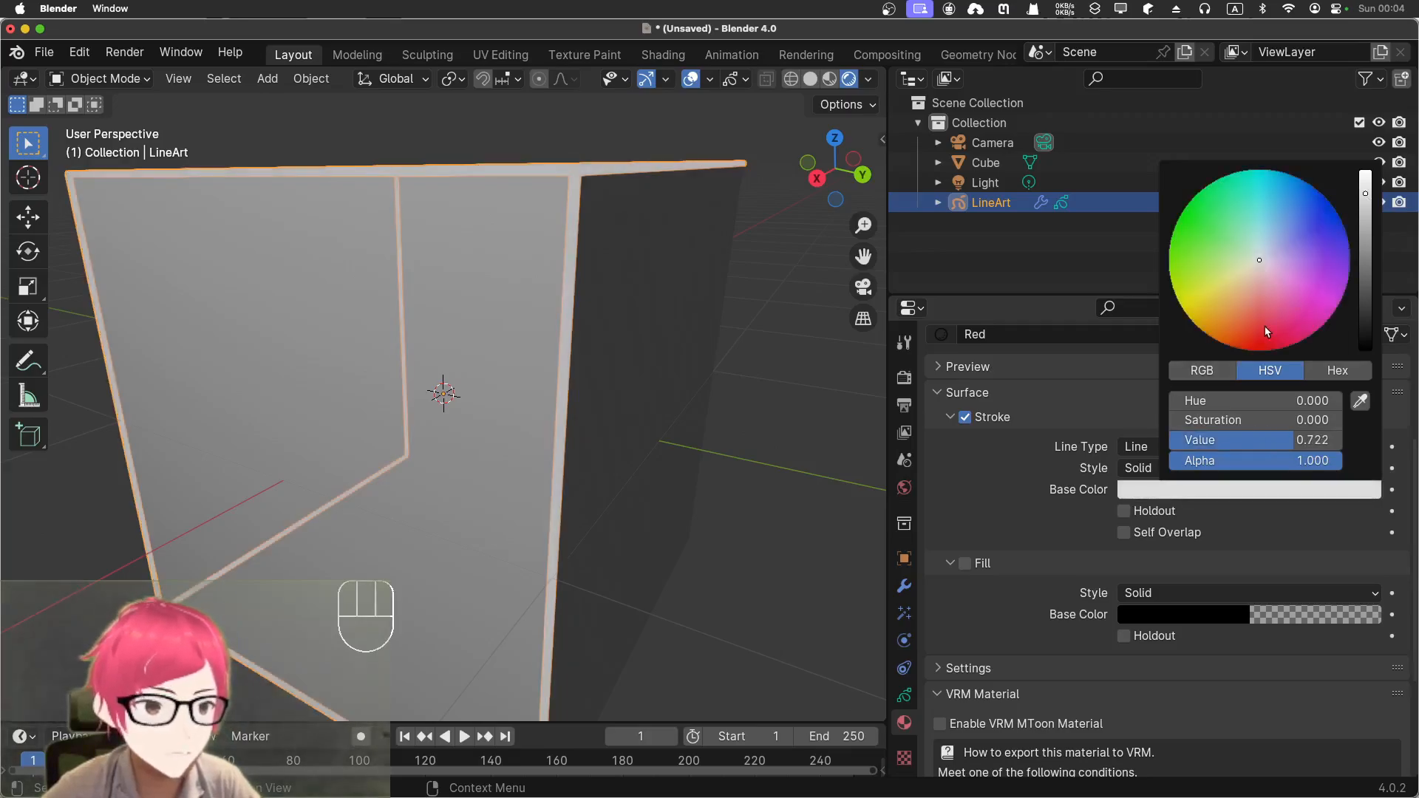
pyautogui.click(1259, 349)
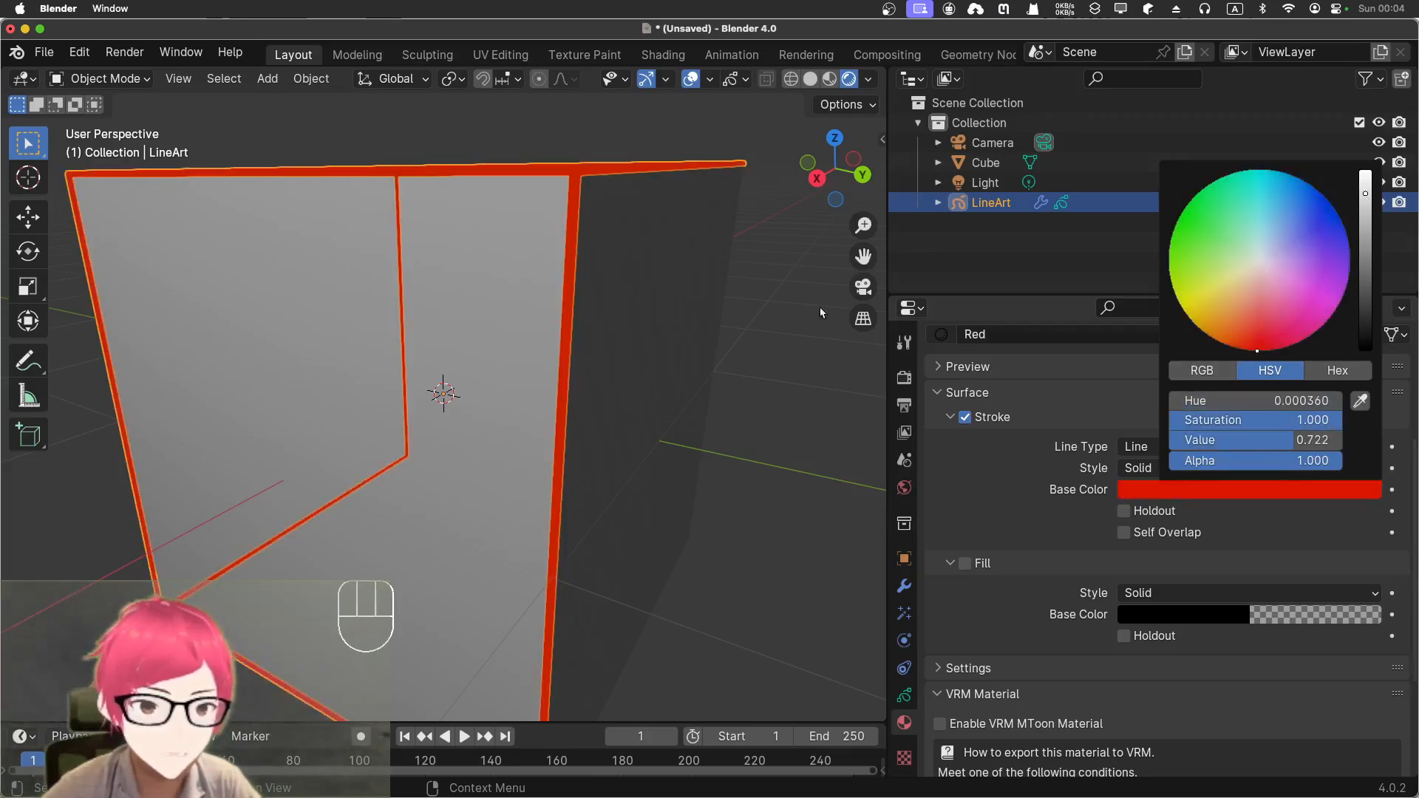
pyautogui.click(993, 256)
# Step: Give the Line Art modifier the Red material, a line thickness of 34 and an opacity of 0.73
pyautogui.click(905, 613)
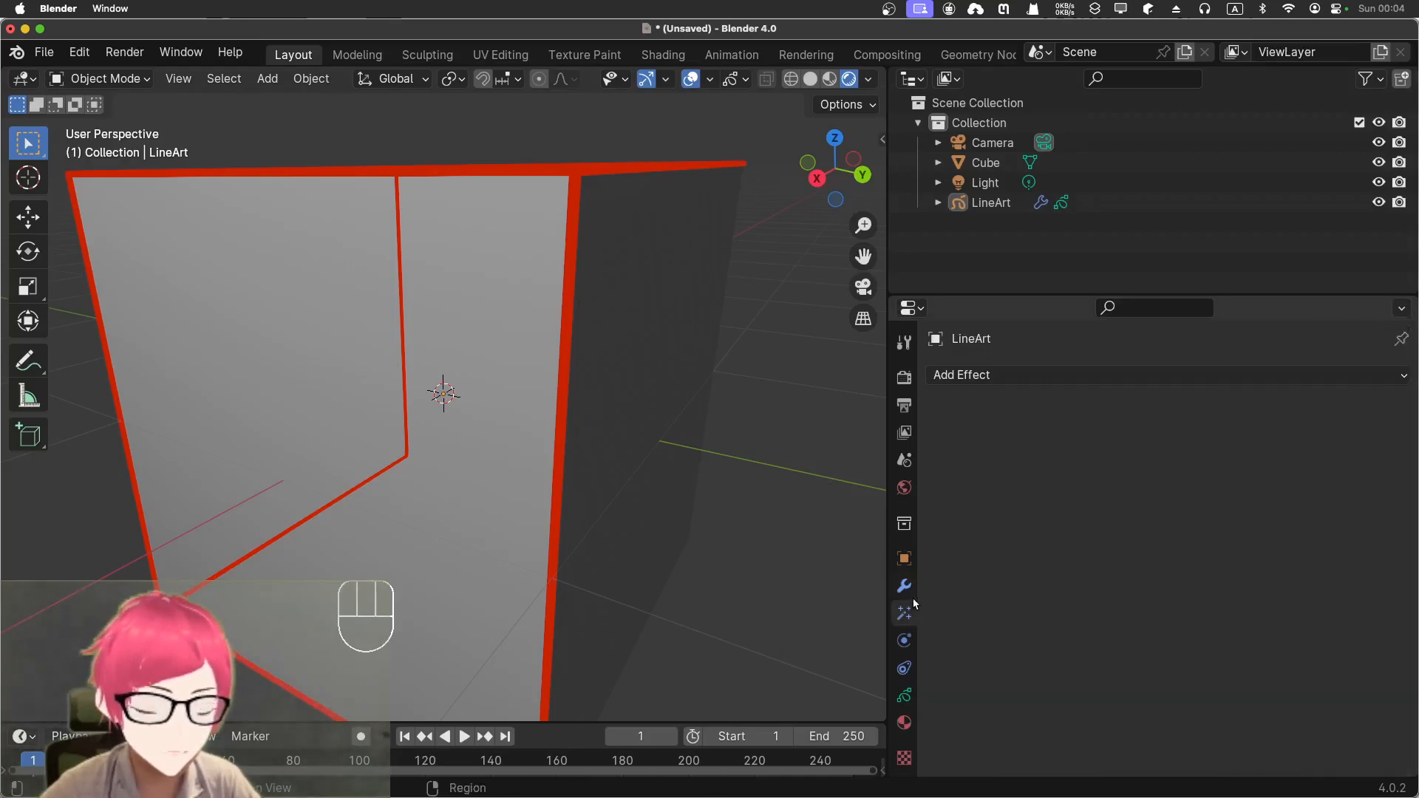
pyautogui.click(904, 586)
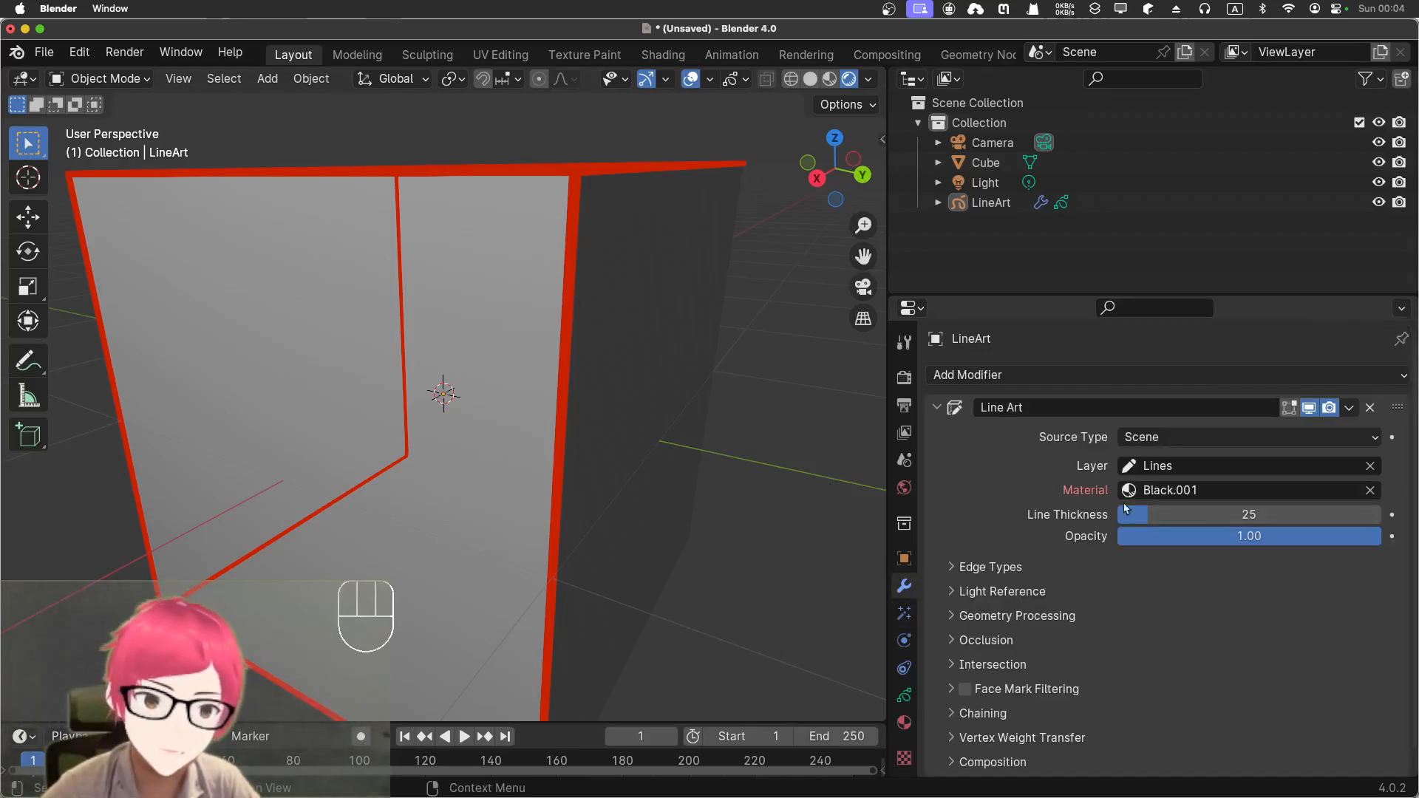
pyautogui.click(1182, 491)
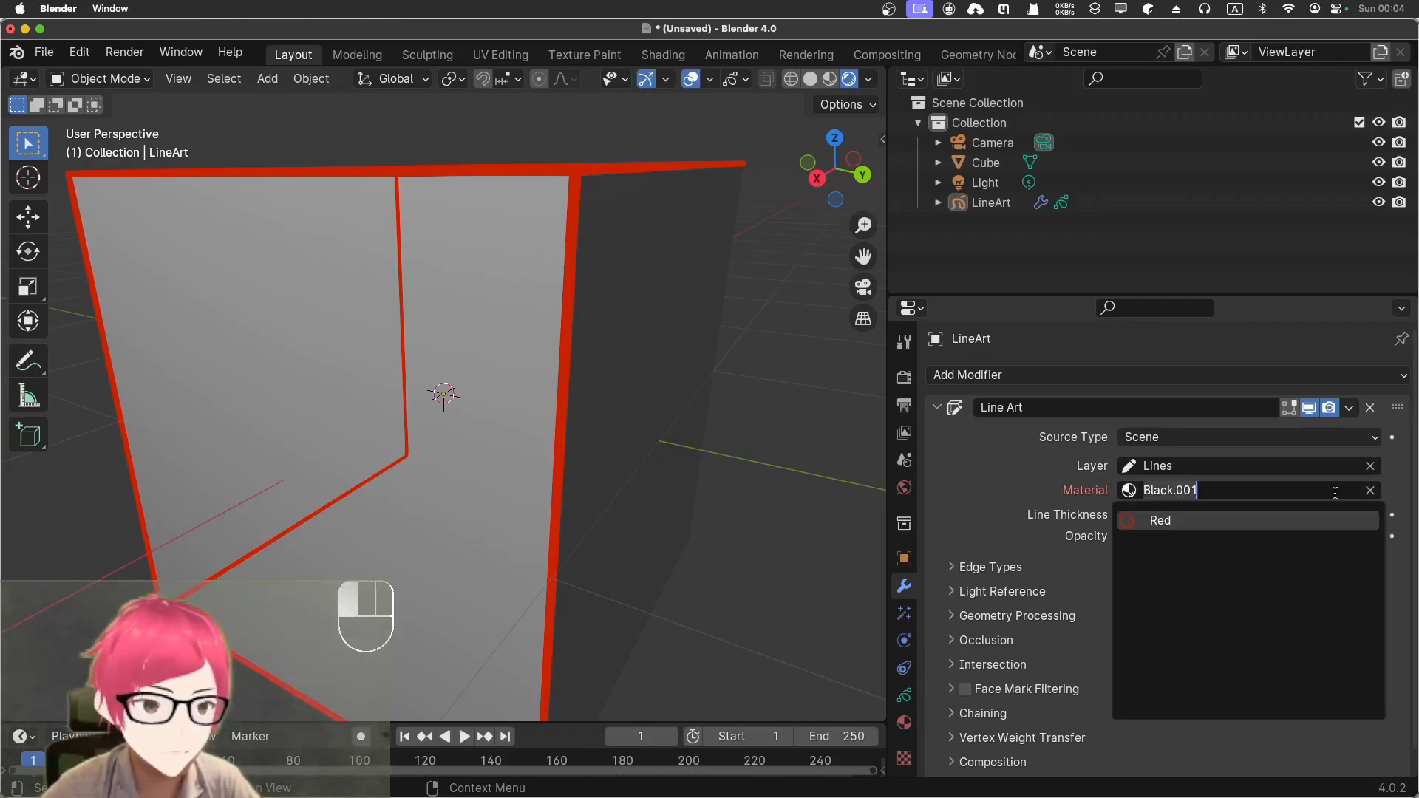
pyautogui.click(1152, 521)
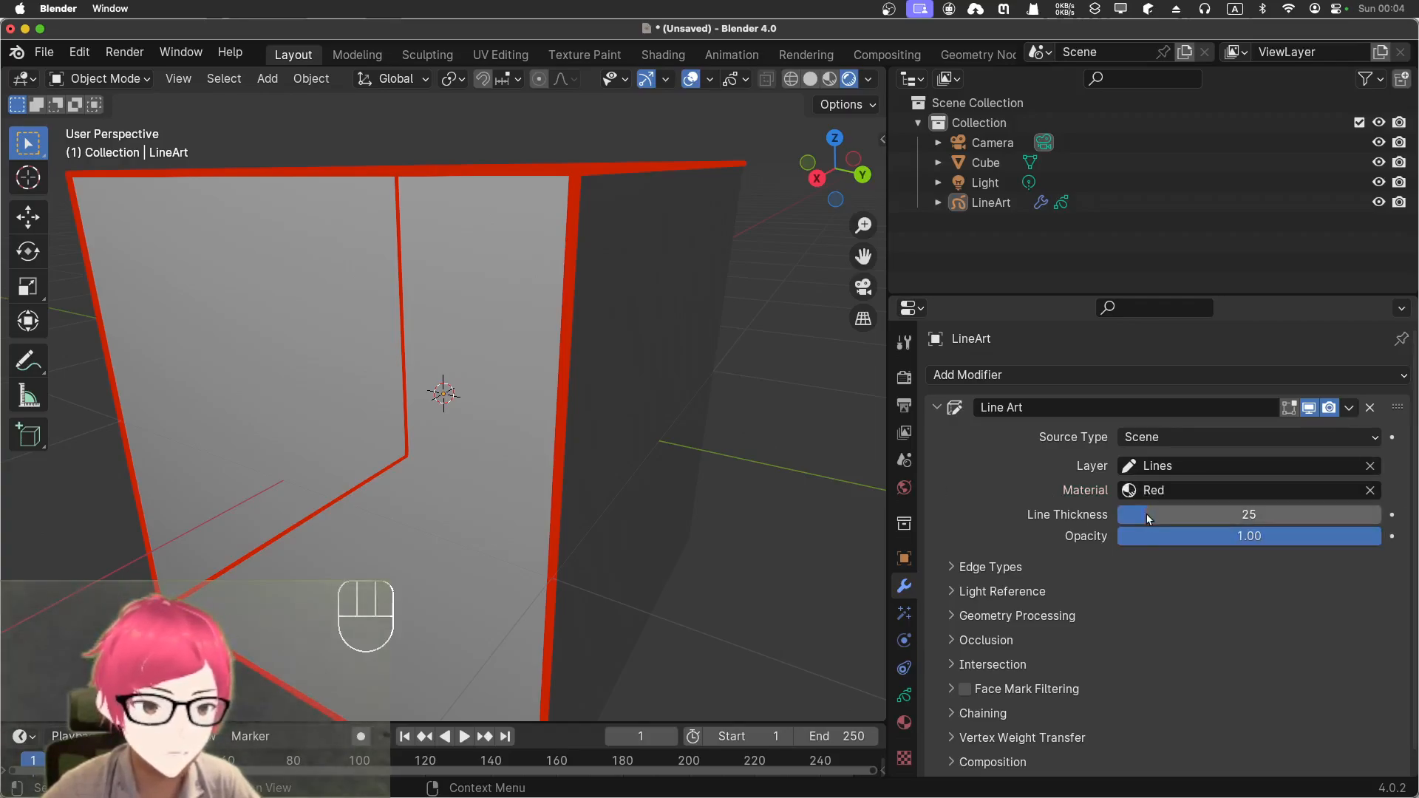
pyautogui.moveTo(1151, 515)
pyautogui.mouseDown()
pyautogui.moveTo(1290, 515)
pyautogui.moveTo(1125, 515)
pyautogui.moveTo(1267, 515)
pyautogui.moveTo(1159, 515)
pyautogui.mouseUp()
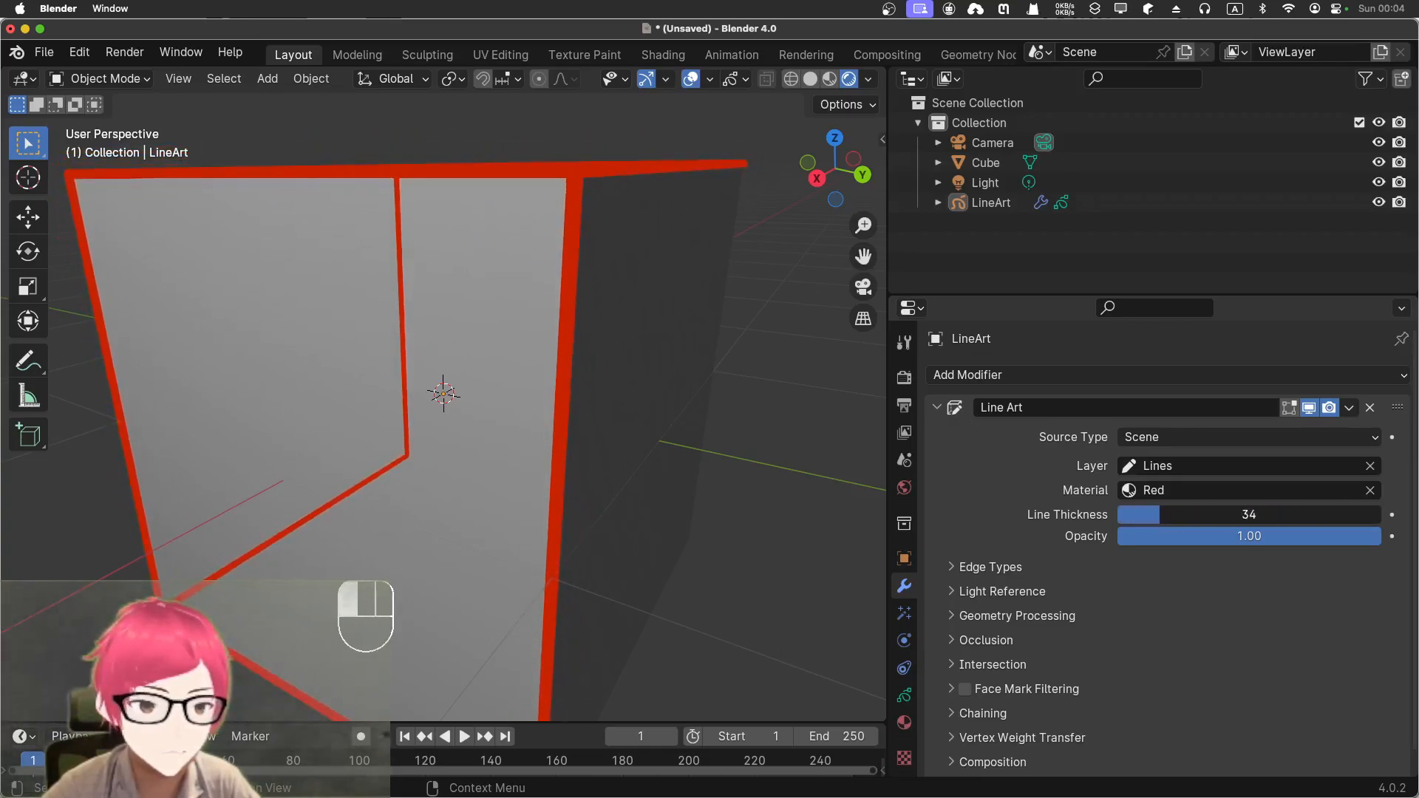
pyautogui.moveTo(1375, 536); pyautogui.dragTo(1286, 553)
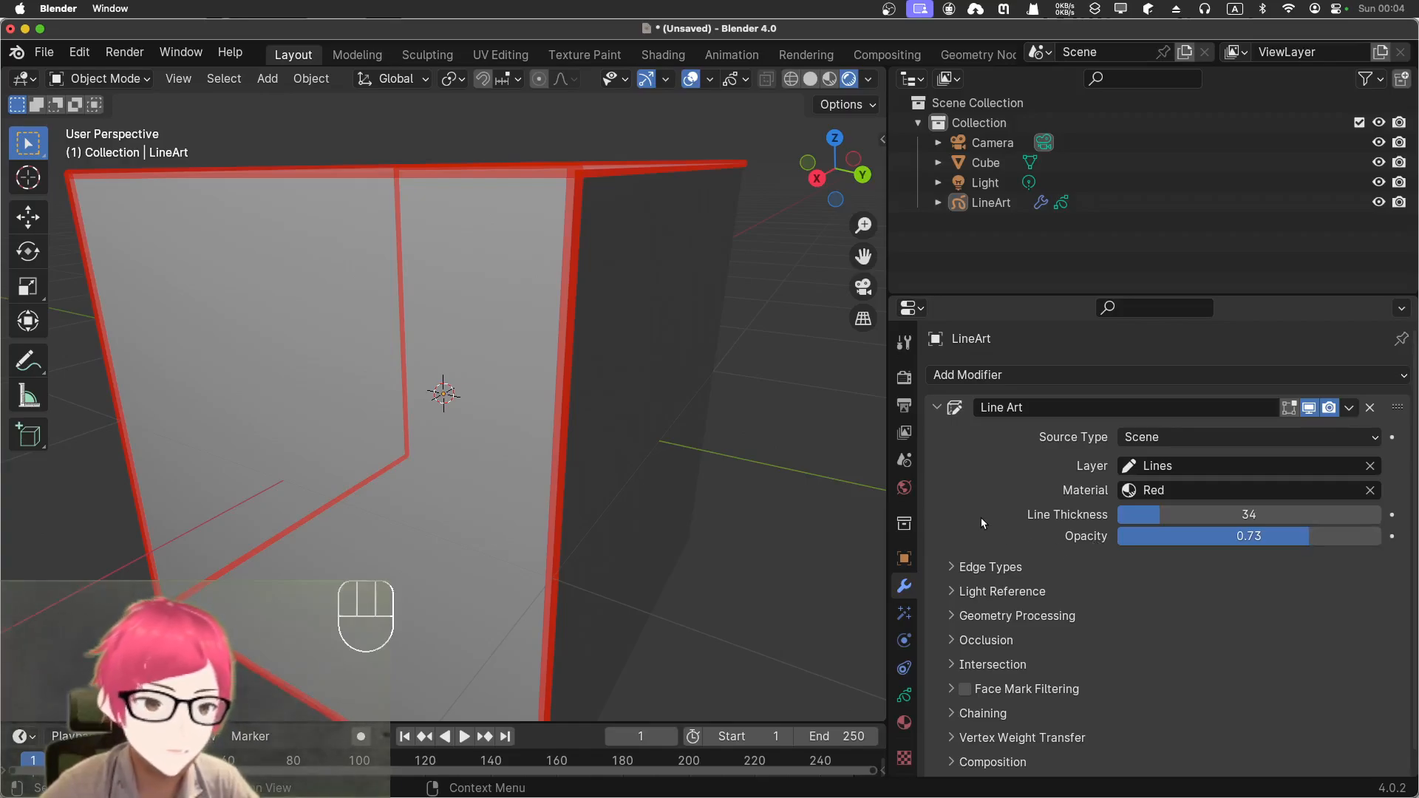
# Step: Expand the Line Art modifier's Edge Types section and review which kinds of edges it creates
pyautogui.click(955, 570)
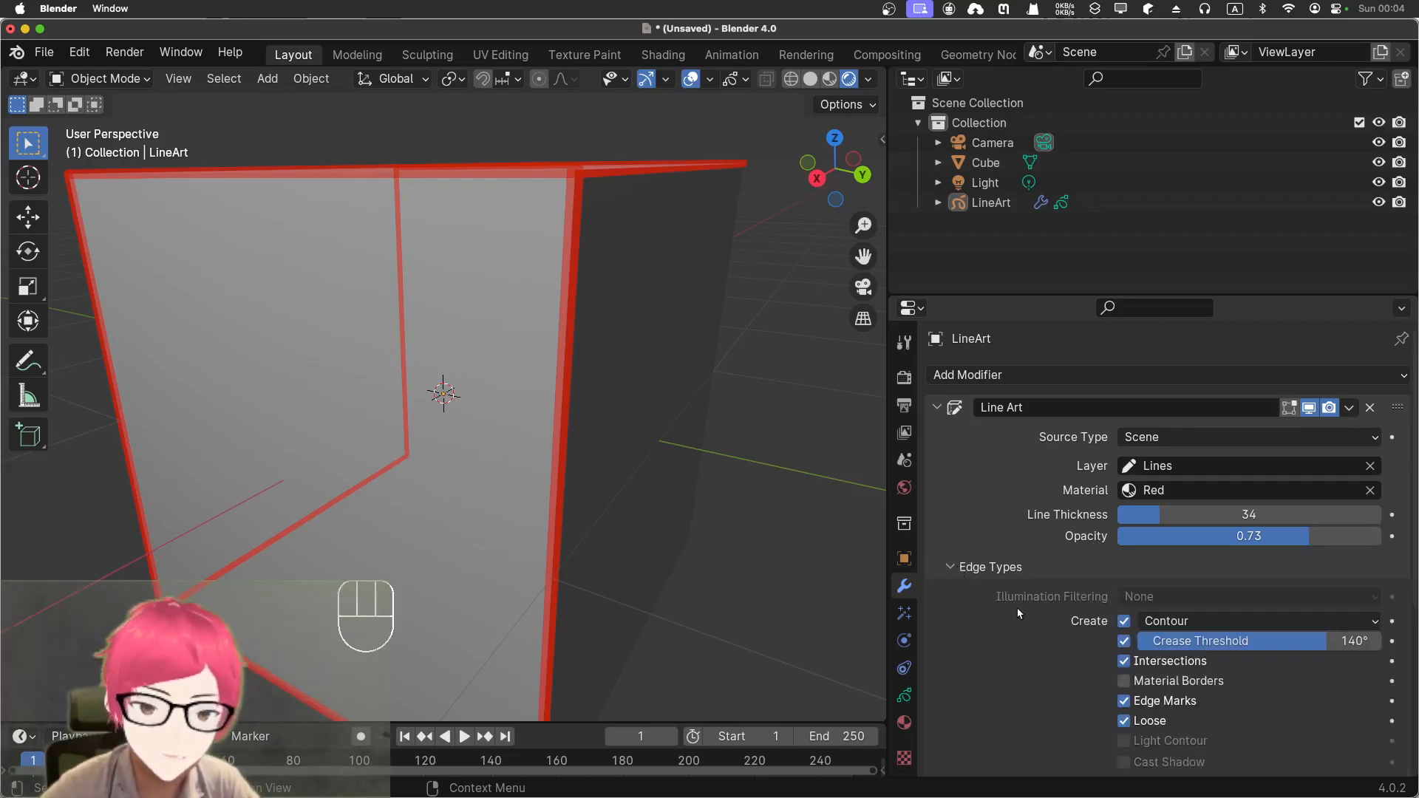
pyautogui.scroll(-5, 1018, 601)
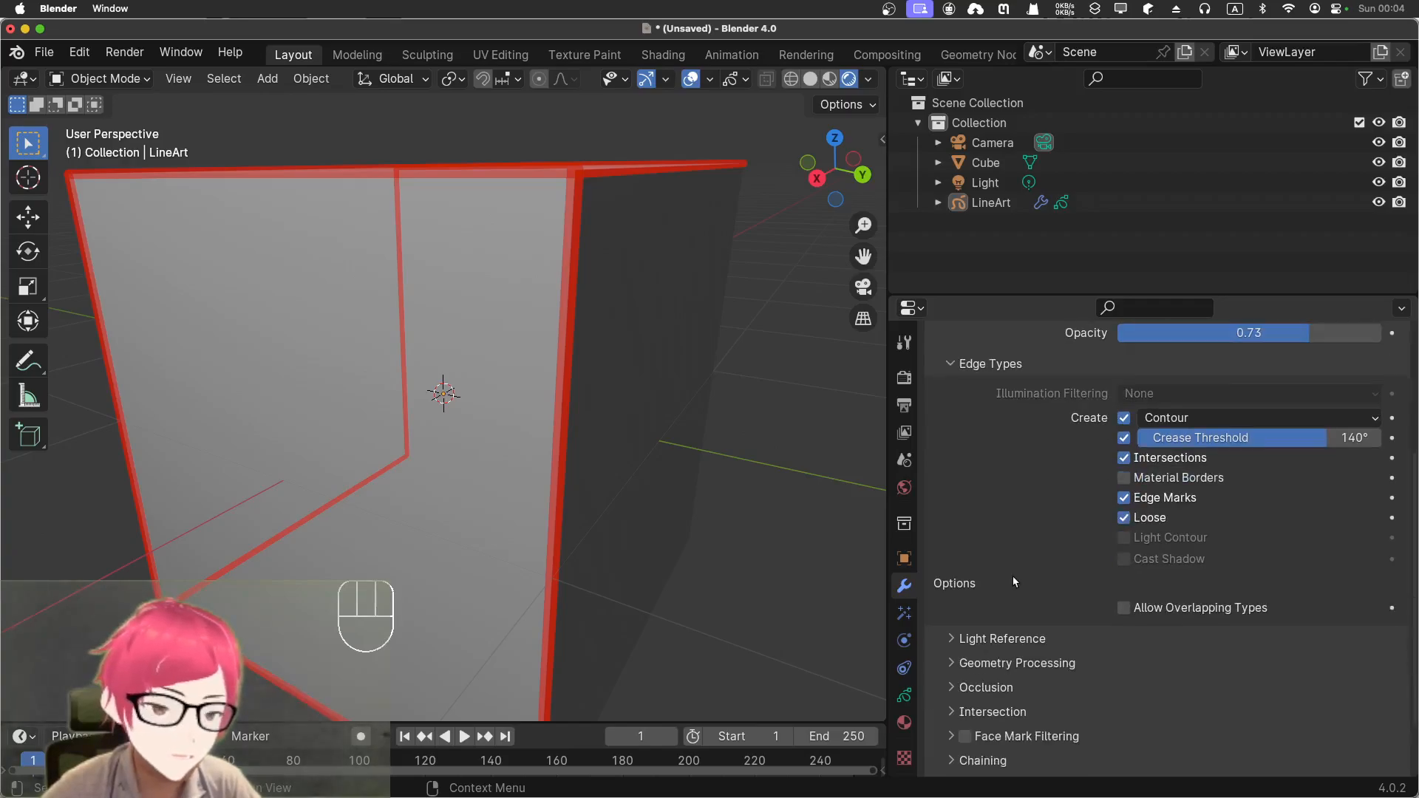
pyautogui.scroll(-1, 1013, 575)
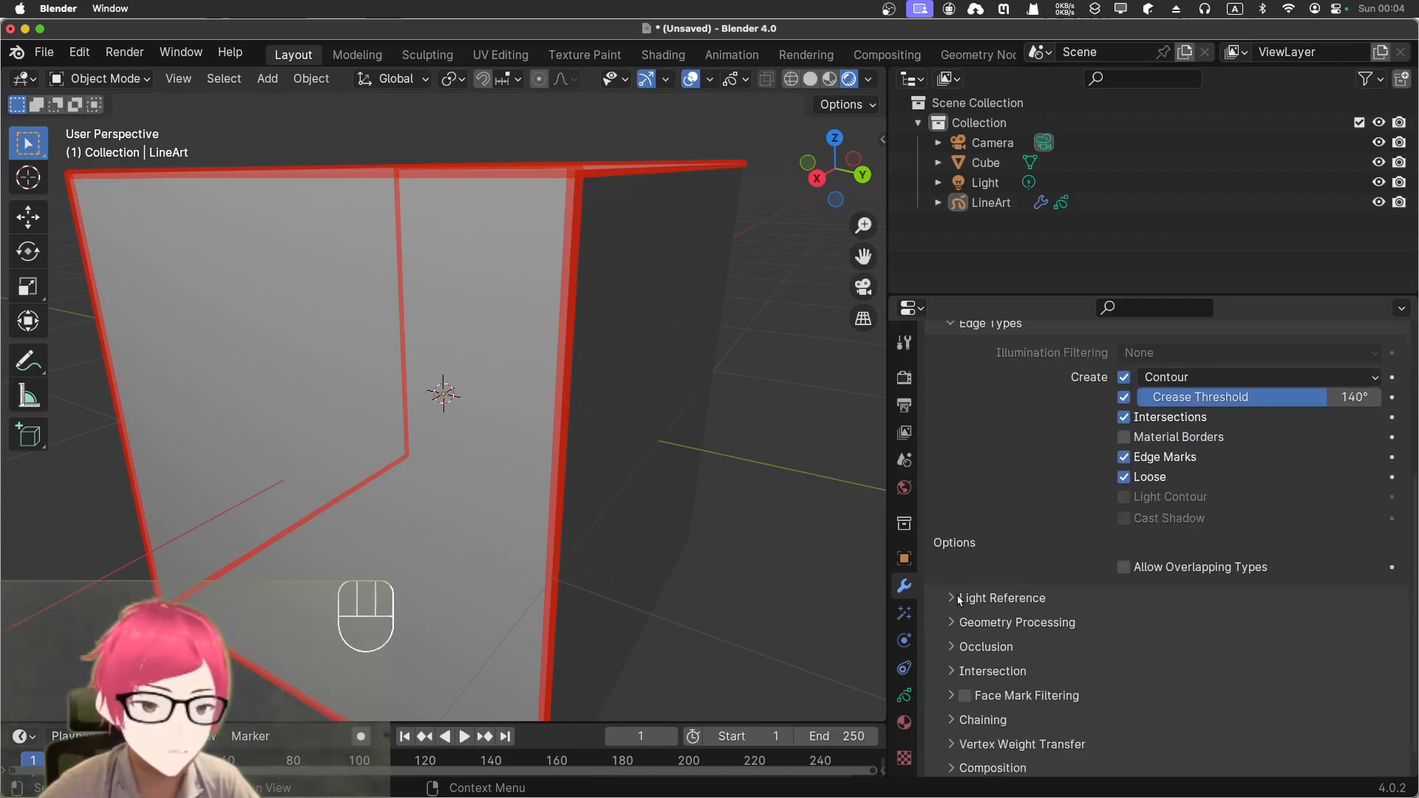
# Step: Add a Blur effect to the LineArt object
pyautogui.click(904, 614)
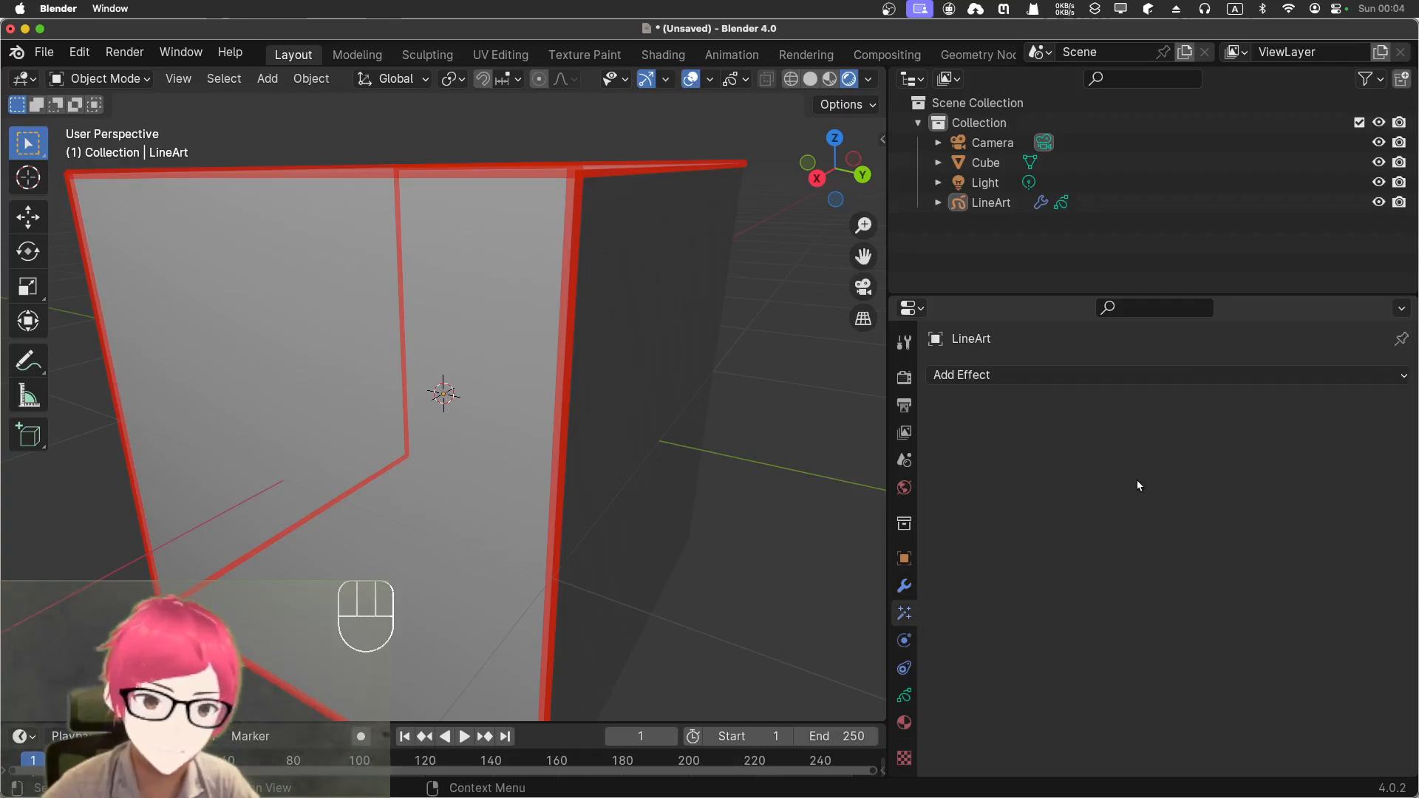
pyautogui.click(1023, 375)
pyautogui.click(1019, 398)
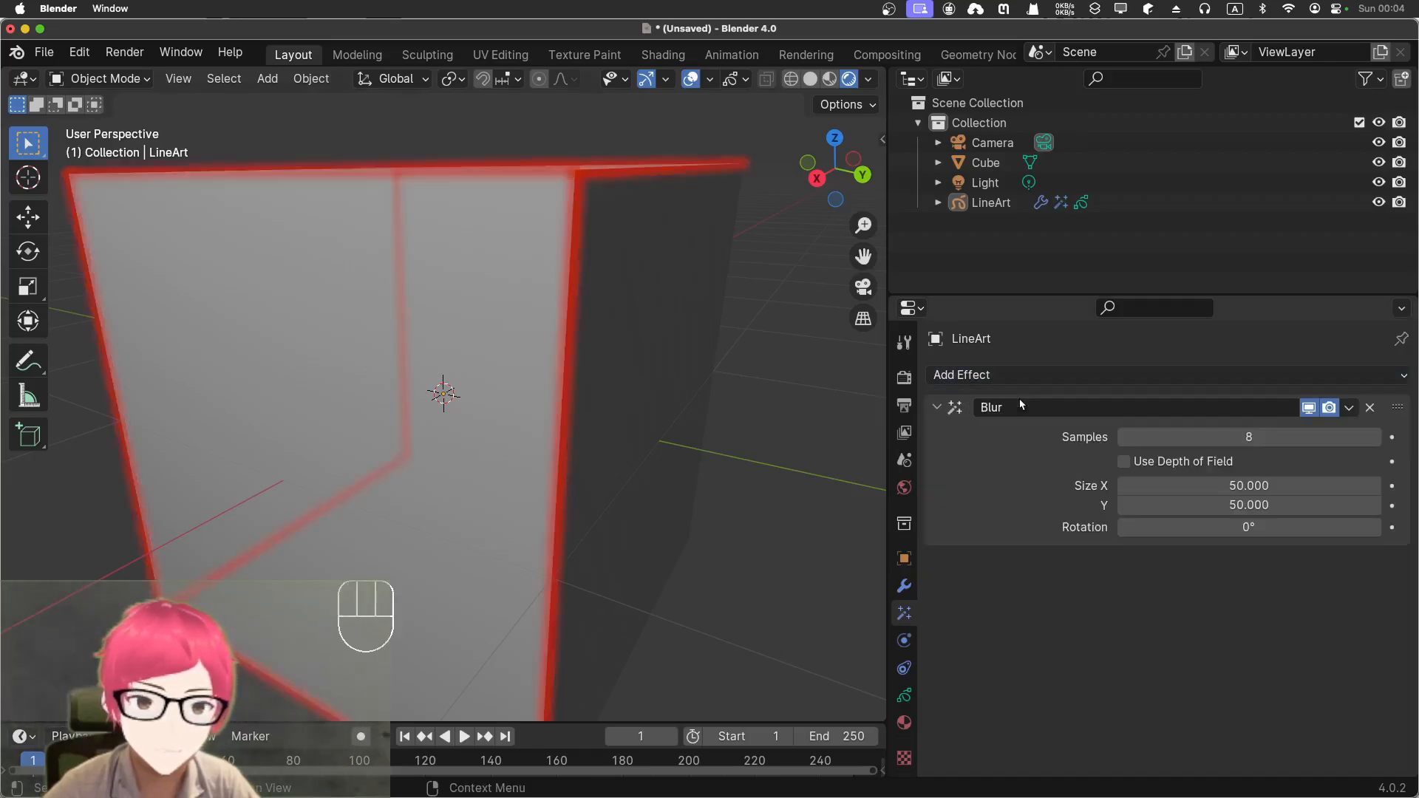
# Step: Hide the Cube in the viewport and inspect the remaining outlines from other angles and through the camera
pyautogui.moveTo(671, 477)
pyautogui.mouseDown(button='middle')
pyautogui.moveTo(680, 525)
pyautogui.moveTo(730, 494)
pyautogui.moveTo(667, 476)
pyautogui.mouseUp(button='middle')
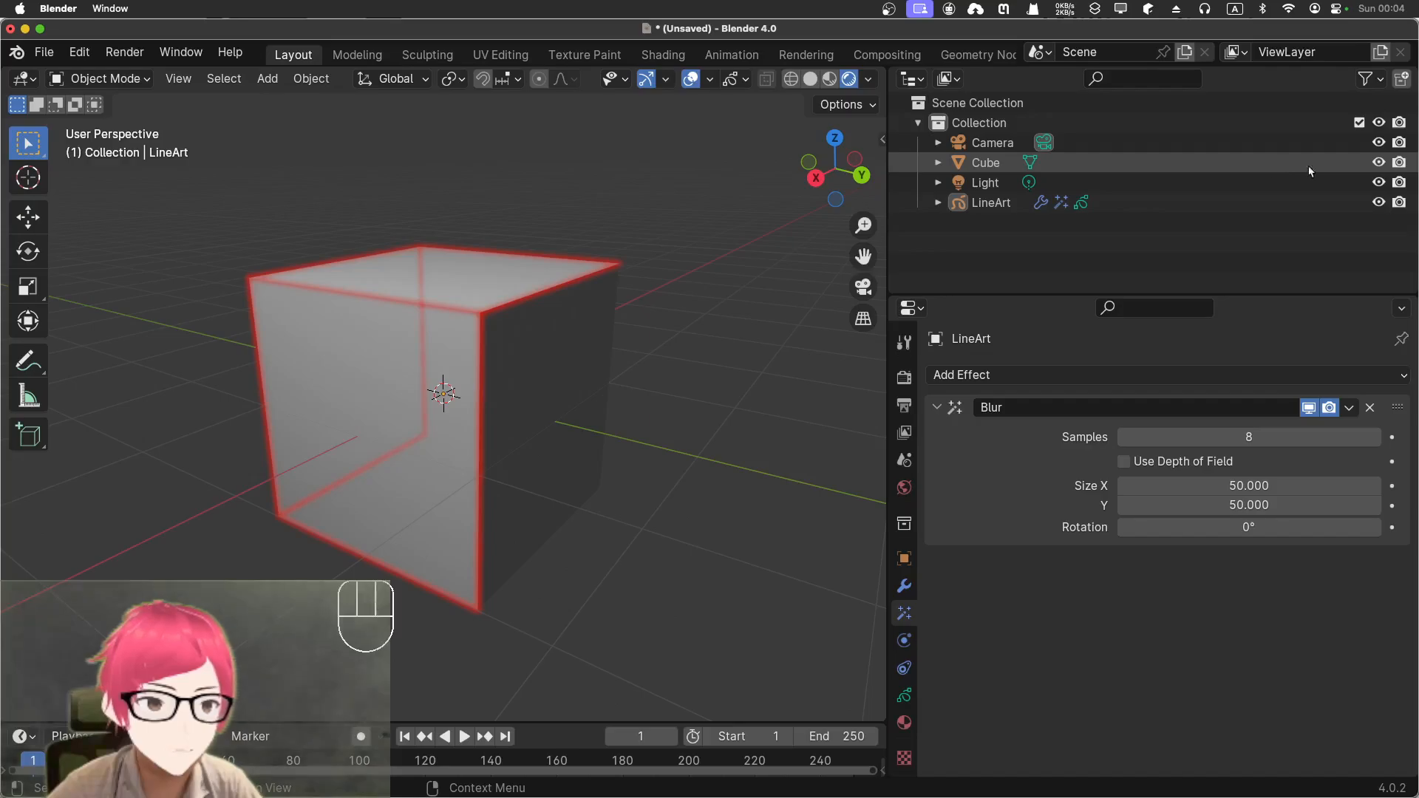
pyautogui.click(1379, 163)
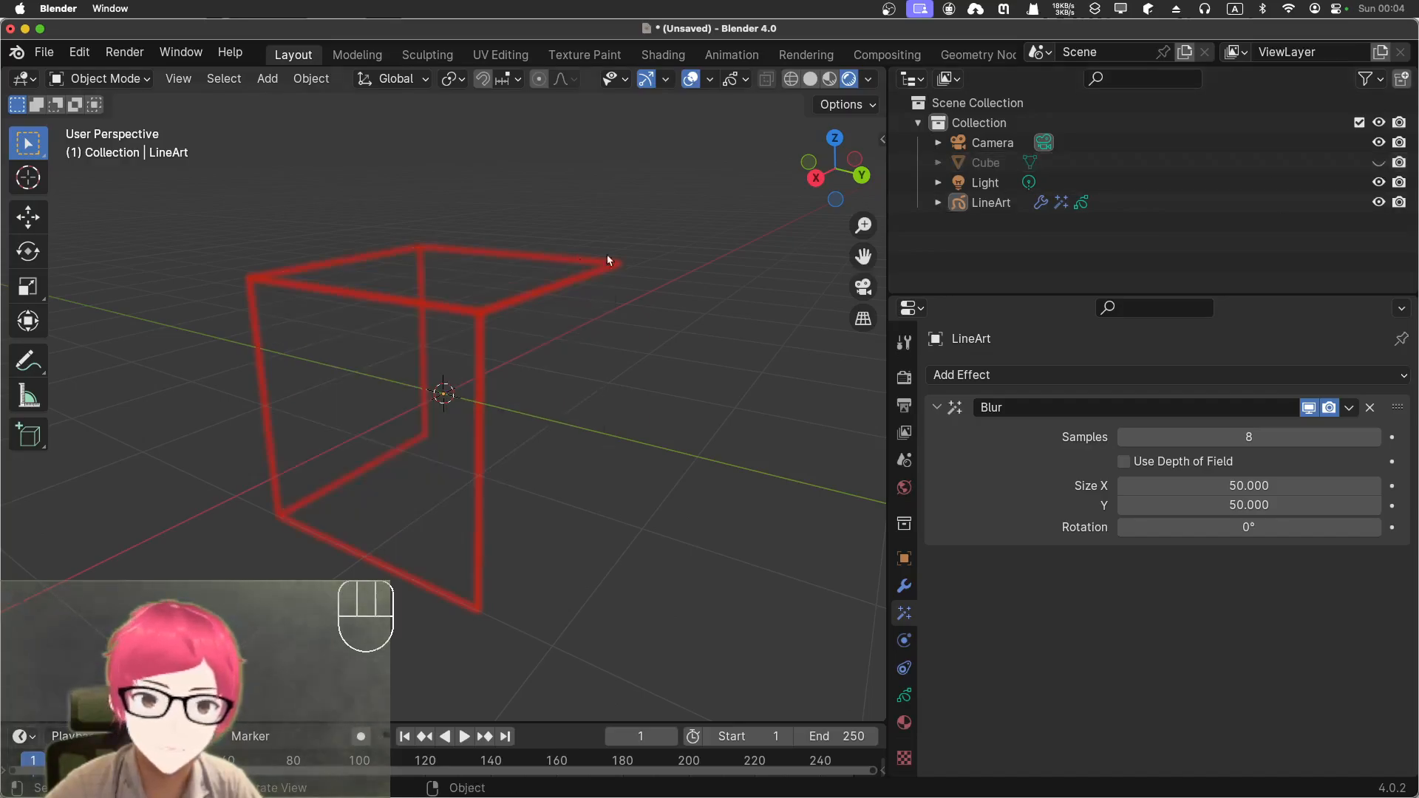
pyautogui.moveTo(593, 331); pyautogui.dragTo(749, 370, button='middle')
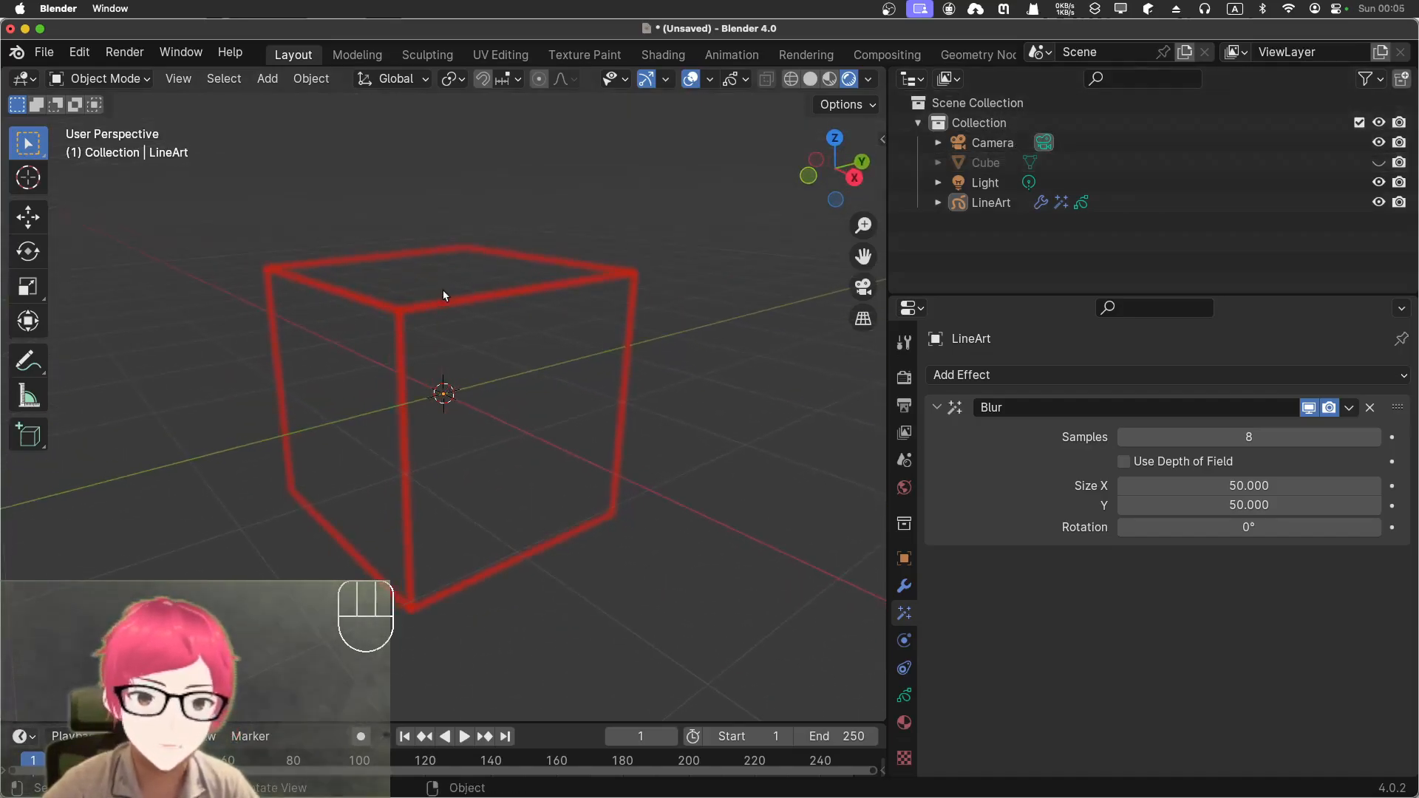
pyautogui.press('KP_0')
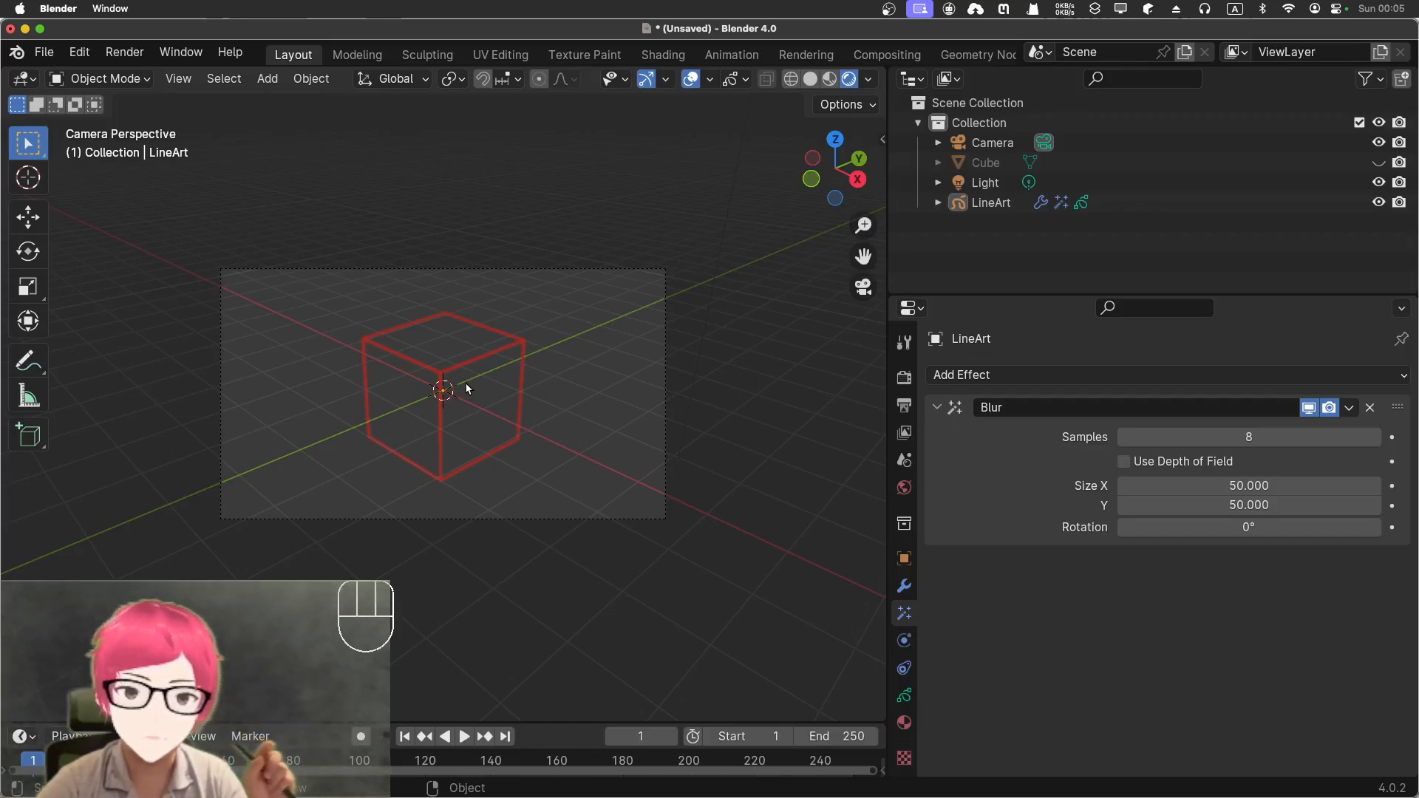
pyautogui.moveTo(467, 388)
pyautogui.mouseDown(button='middle')
pyautogui.moveTo(304, 313)
pyautogui.moveTo(190, 315)
pyautogui.moveTo(486, 384)
pyautogui.mouseUp(button='middle')
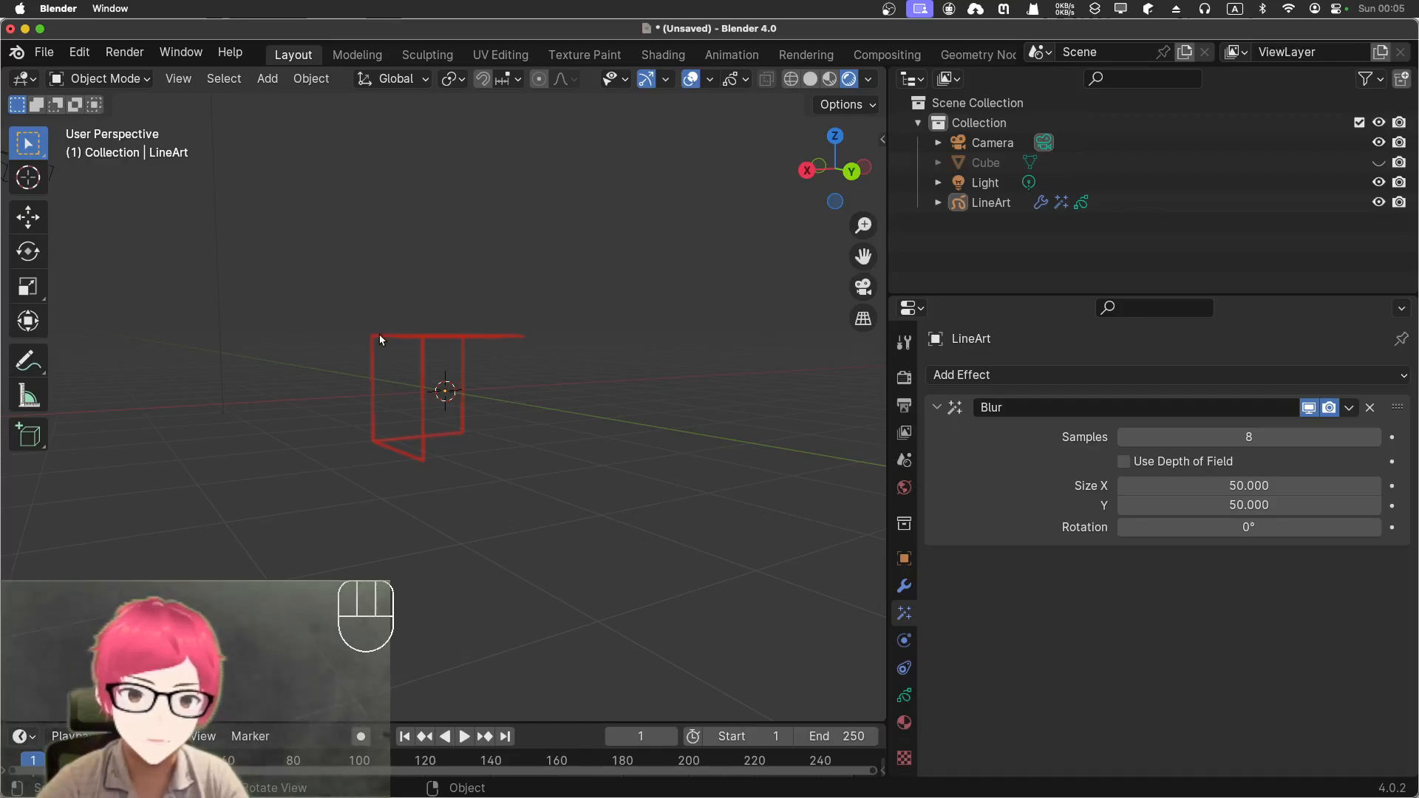
pyautogui.press('KP_0')
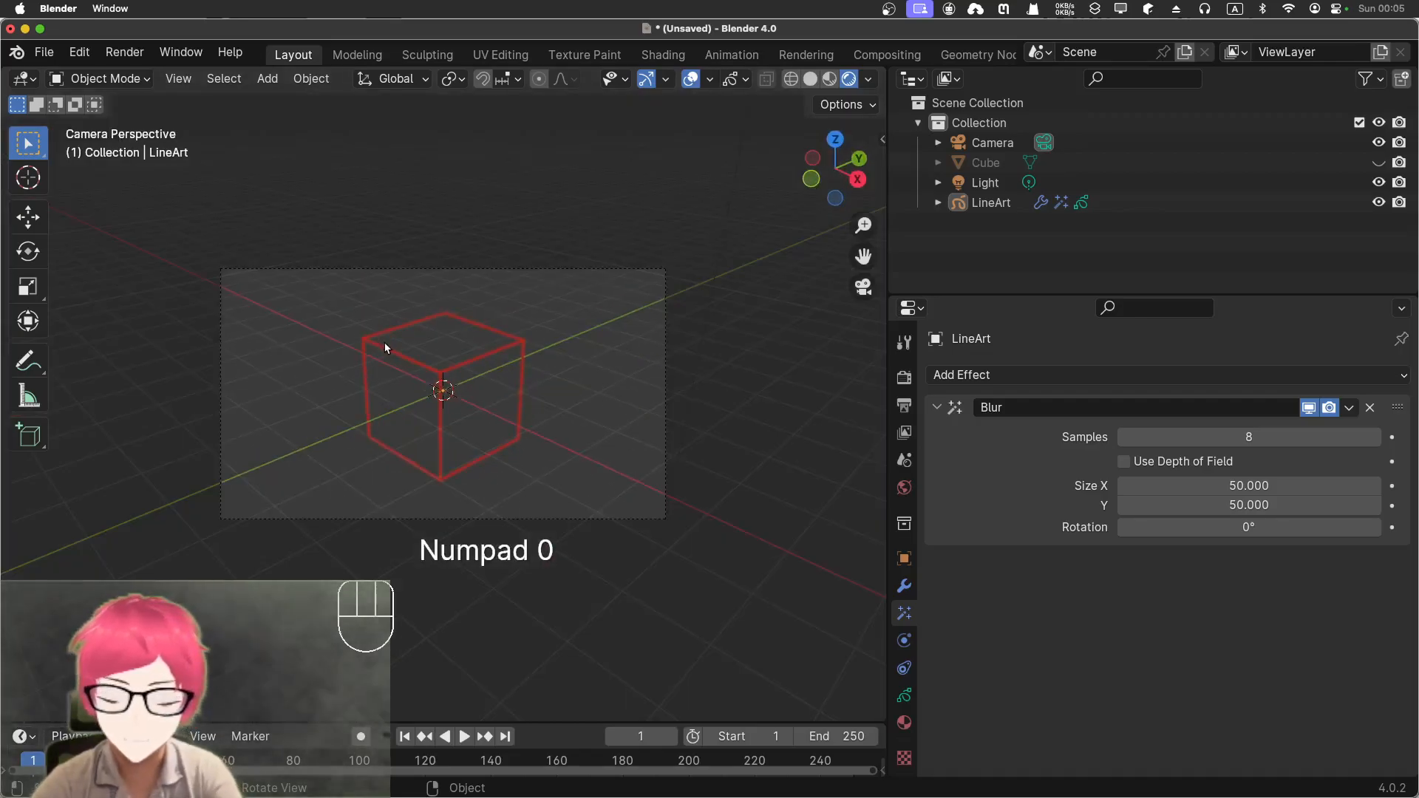
# Step: Reposition the camera with walk navigation to about X 10.48 m, Y 0.54 m, Z 4.96 m, facing the cube along the X axis
pyautogui.hotkey('shift', '`')
pyautogui.press('d')
pyautogui.press('d')
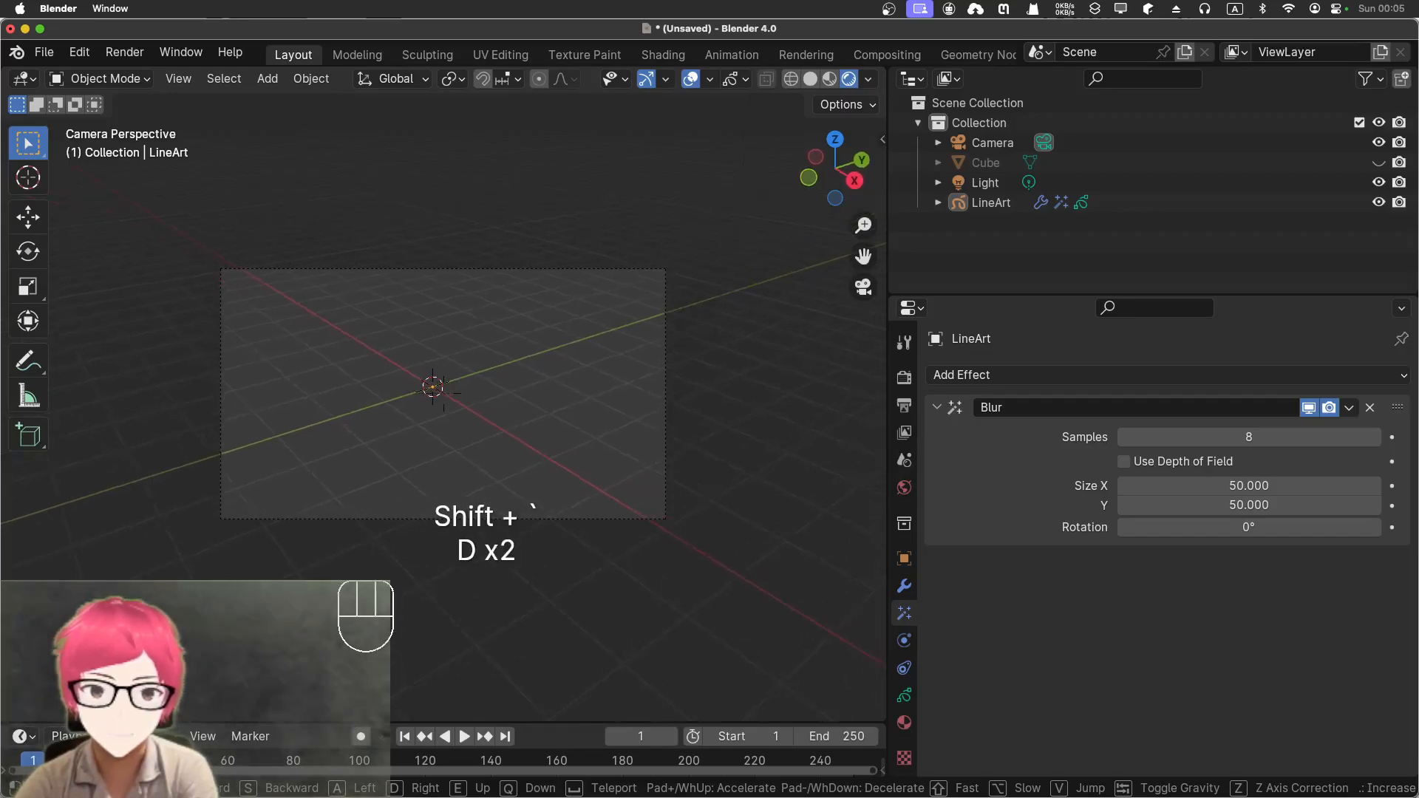
pyautogui.press('d')
pyautogui.press('d')
pyautogui.press('d')
pyautogui.press('d')
pyautogui.press('d')
pyautogui.press('d')
pyautogui.press('d')
pyautogui.press('d')
pyautogui.press('d')
pyautogui.press('d')
pyautogui.press('d')
pyautogui.press('d')
pyautogui.press('d')
pyautogui.press('d')
pyautogui.press('d')
pyautogui.press('d')
pyautogui.press('d')
pyautogui.press('d')
pyautogui.press('d')
pyautogui.press('d')
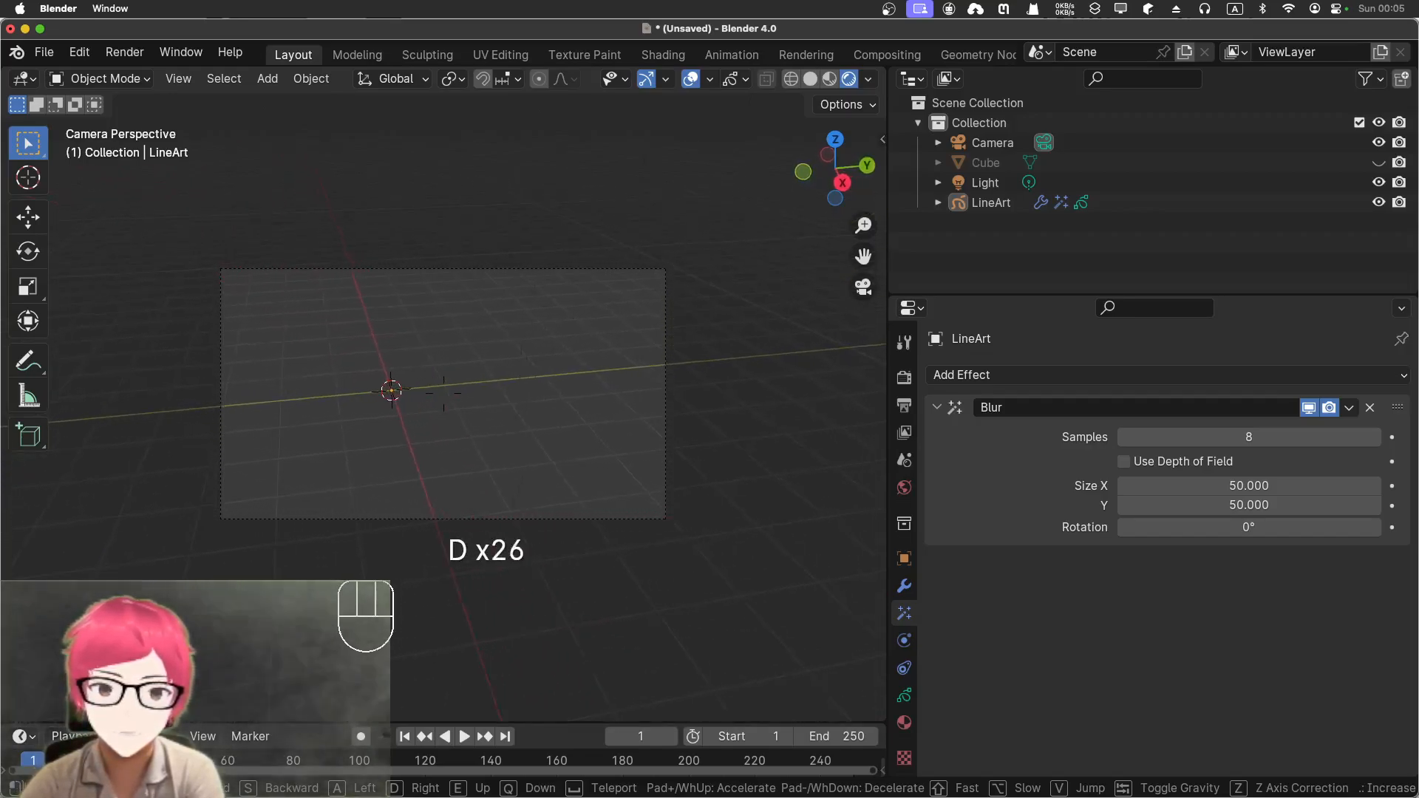
pyautogui.press('d')
pyautogui.press('d')
pyautogui.press('d')
pyautogui.press('d')
pyautogui.press('d')
pyautogui.press('d')
pyautogui.press('d')
pyautogui.press('d')
pyautogui.press('d')
pyautogui.click(385, 349)
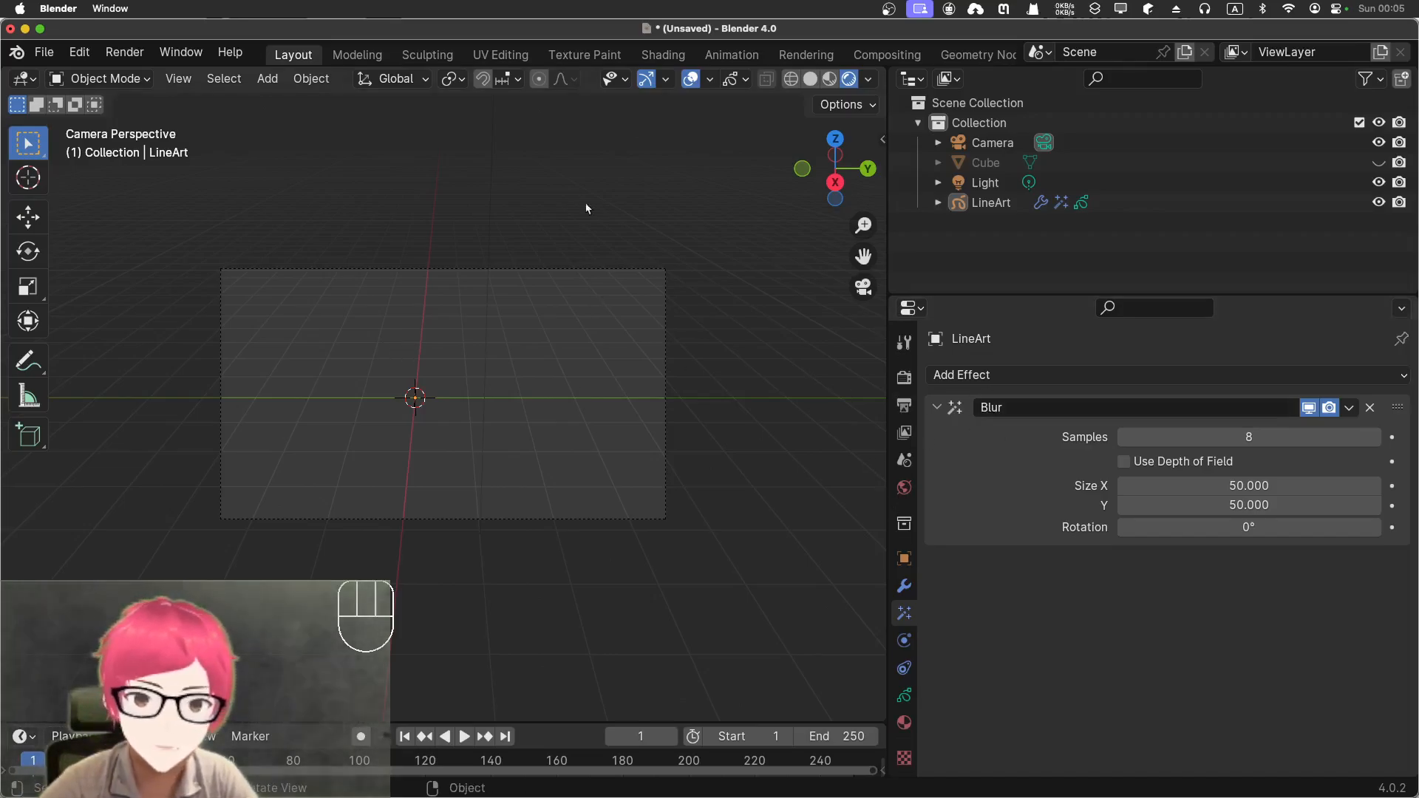
# Step: Select the Camera, check the scene outside and inside the camera view, and unhide the Cube
pyautogui.click(1001, 145)
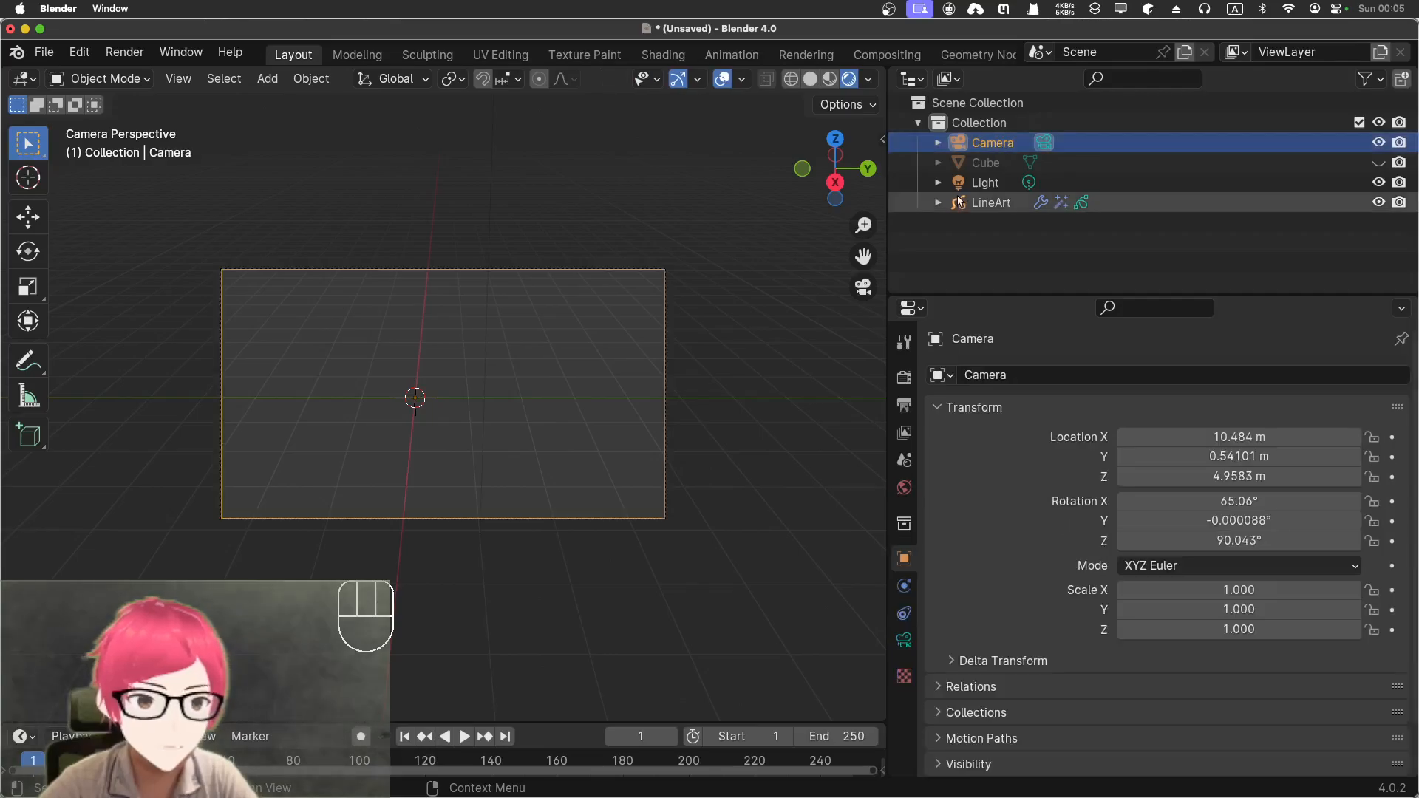
pyautogui.press('KP_0')
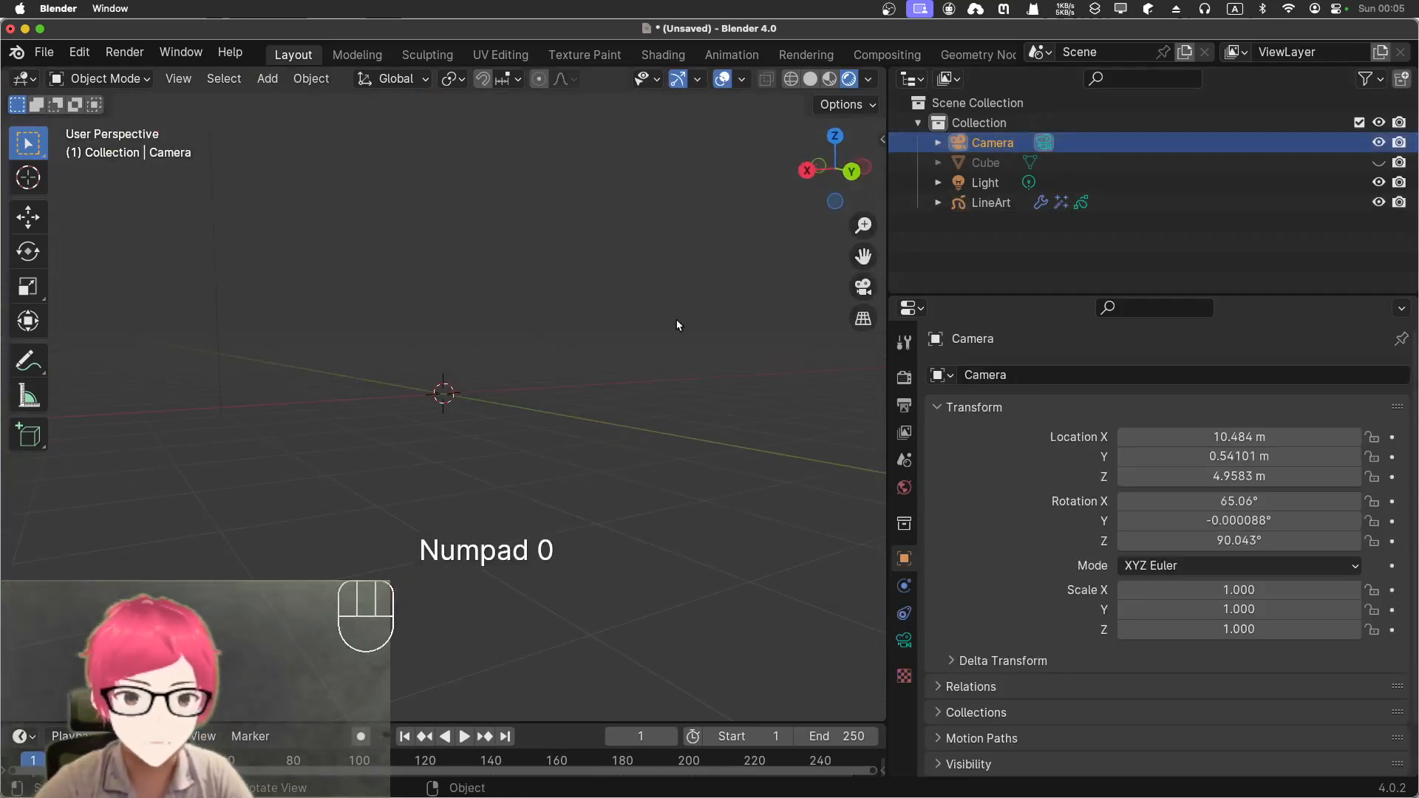
pyautogui.press('KP_0')
pyautogui.click(1376, 162)
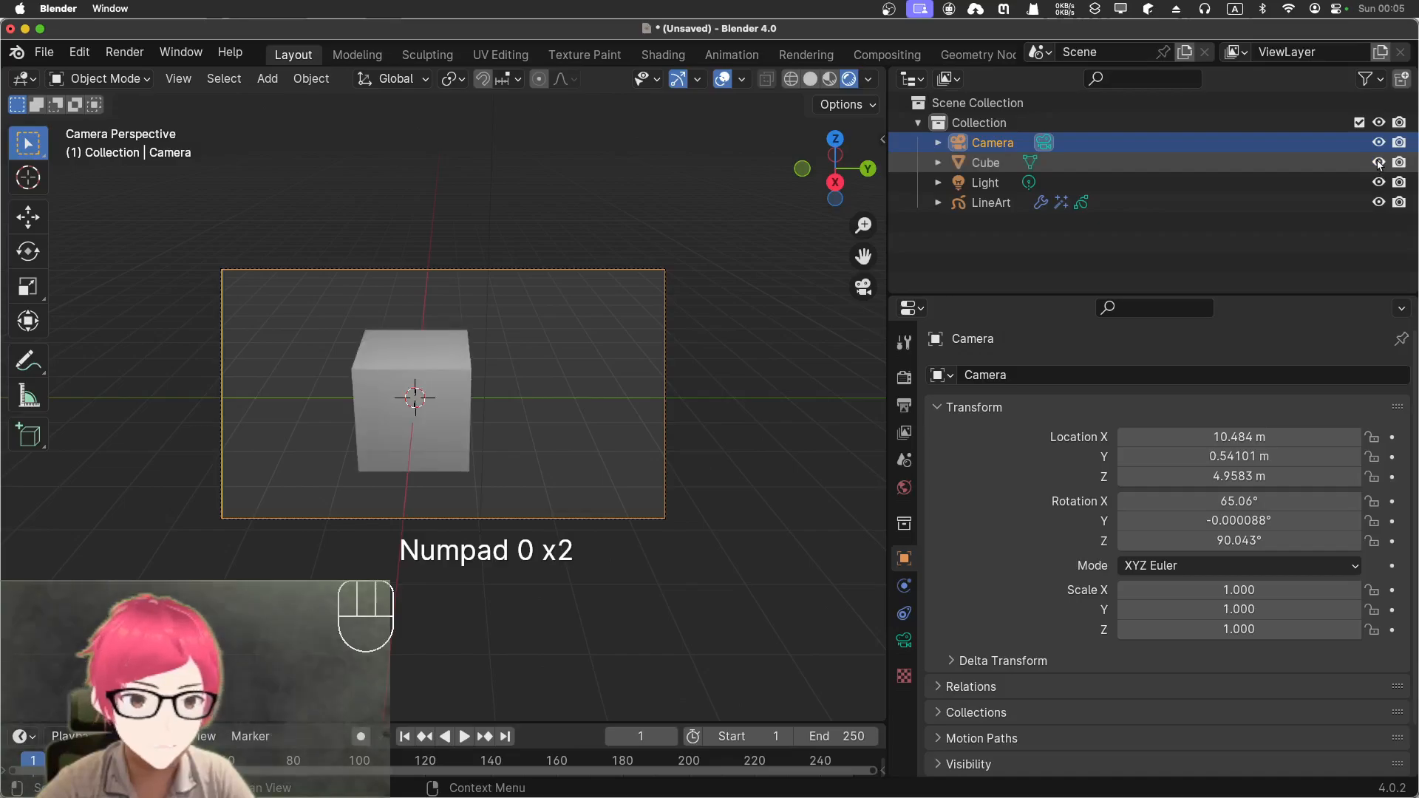
# Step: Select the LineArt object and look through its layer settings
pyautogui.click(1030, 162)
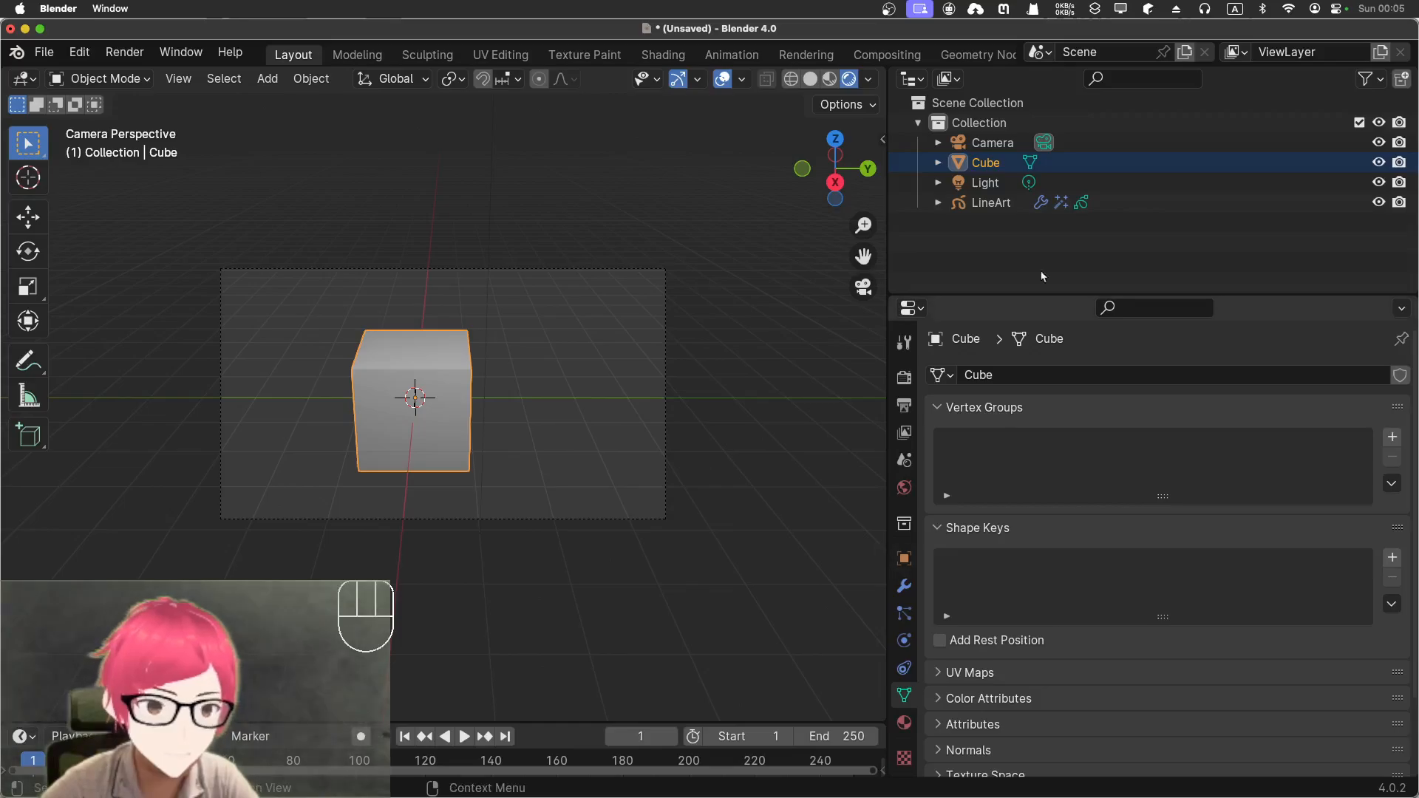
pyautogui.click(991, 202)
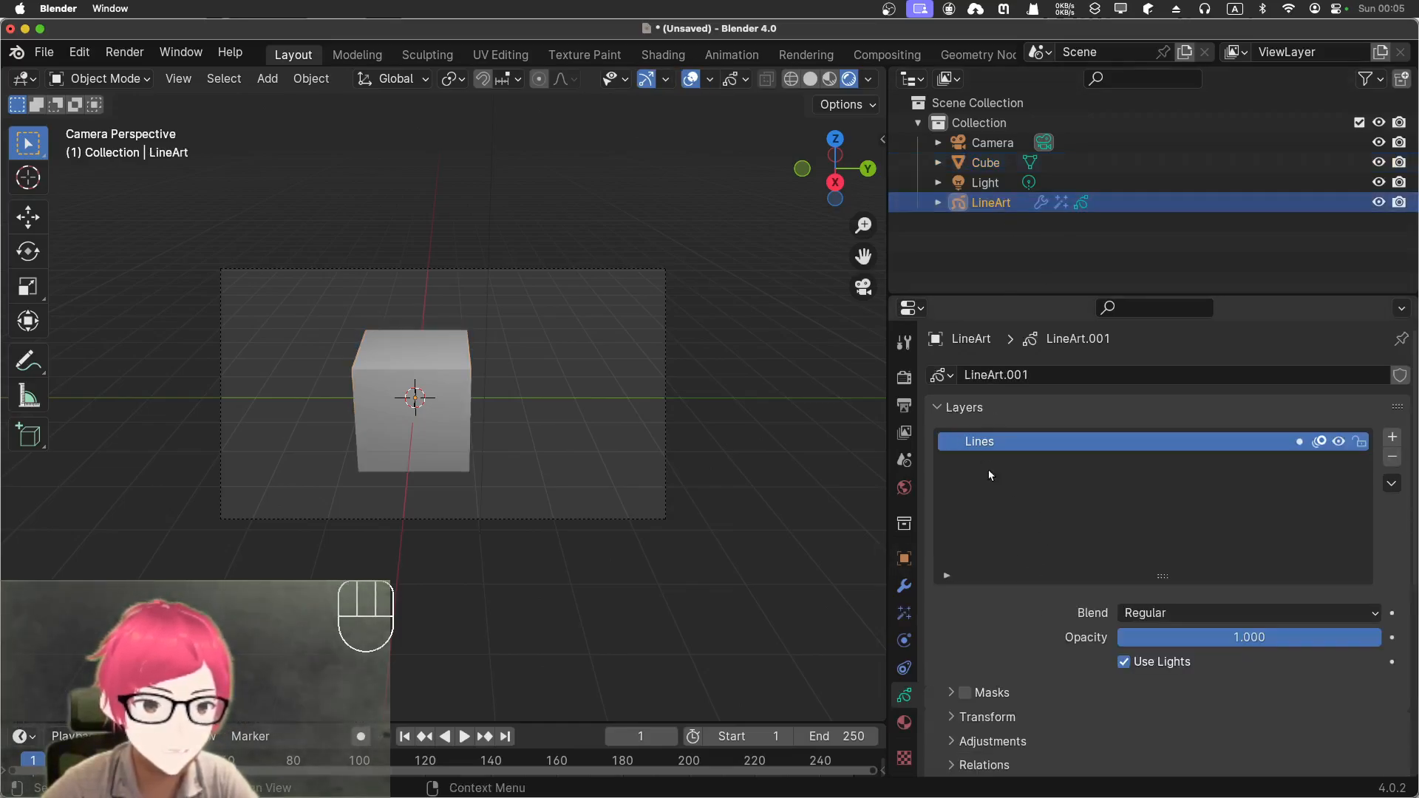
pyautogui.scroll(-6, 1030, 473)
pyautogui.scroll(6, 961, 495)
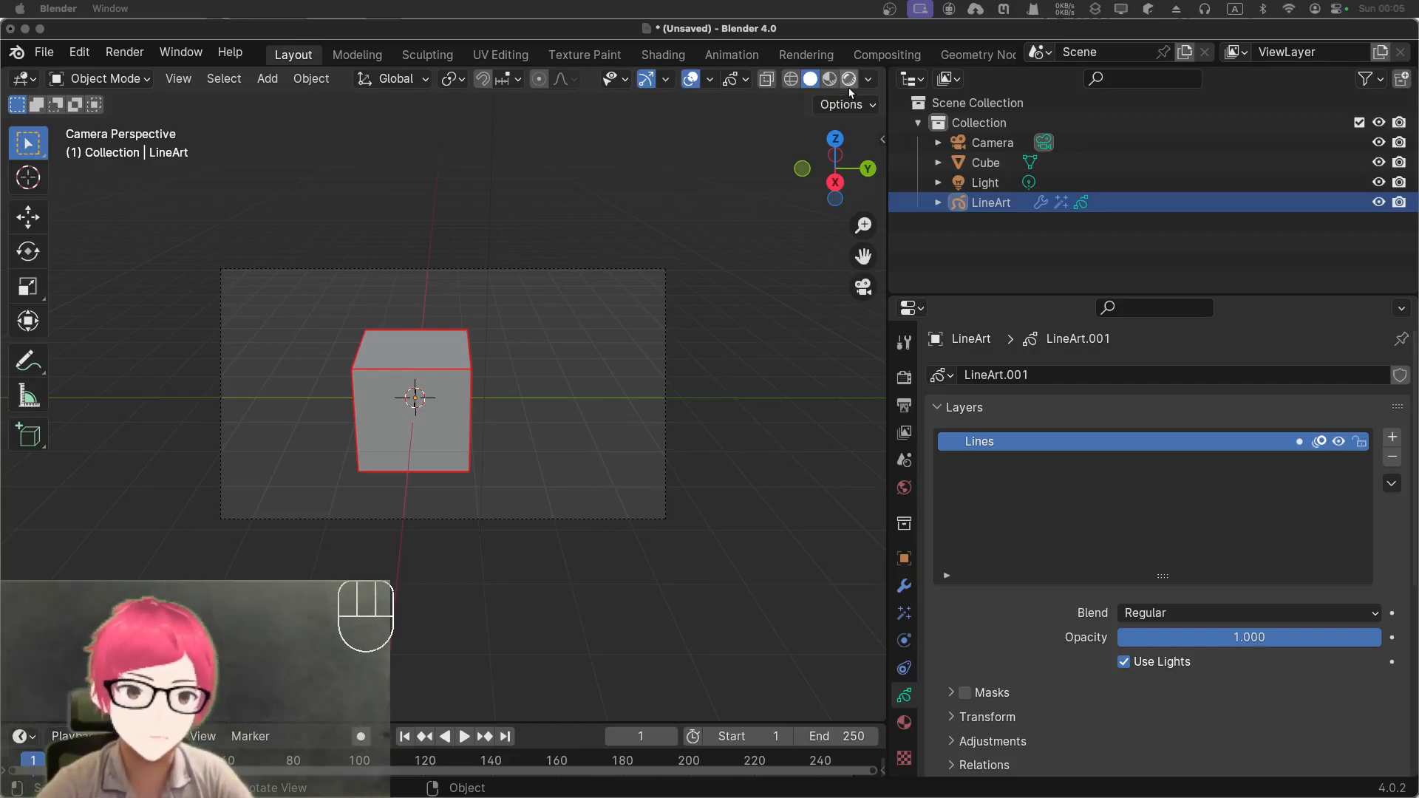
# Step: Cycle the viewport through Solid and Material Preview shading and back to Rendered to refresh the outlines
pyautogui.click(811, 81)
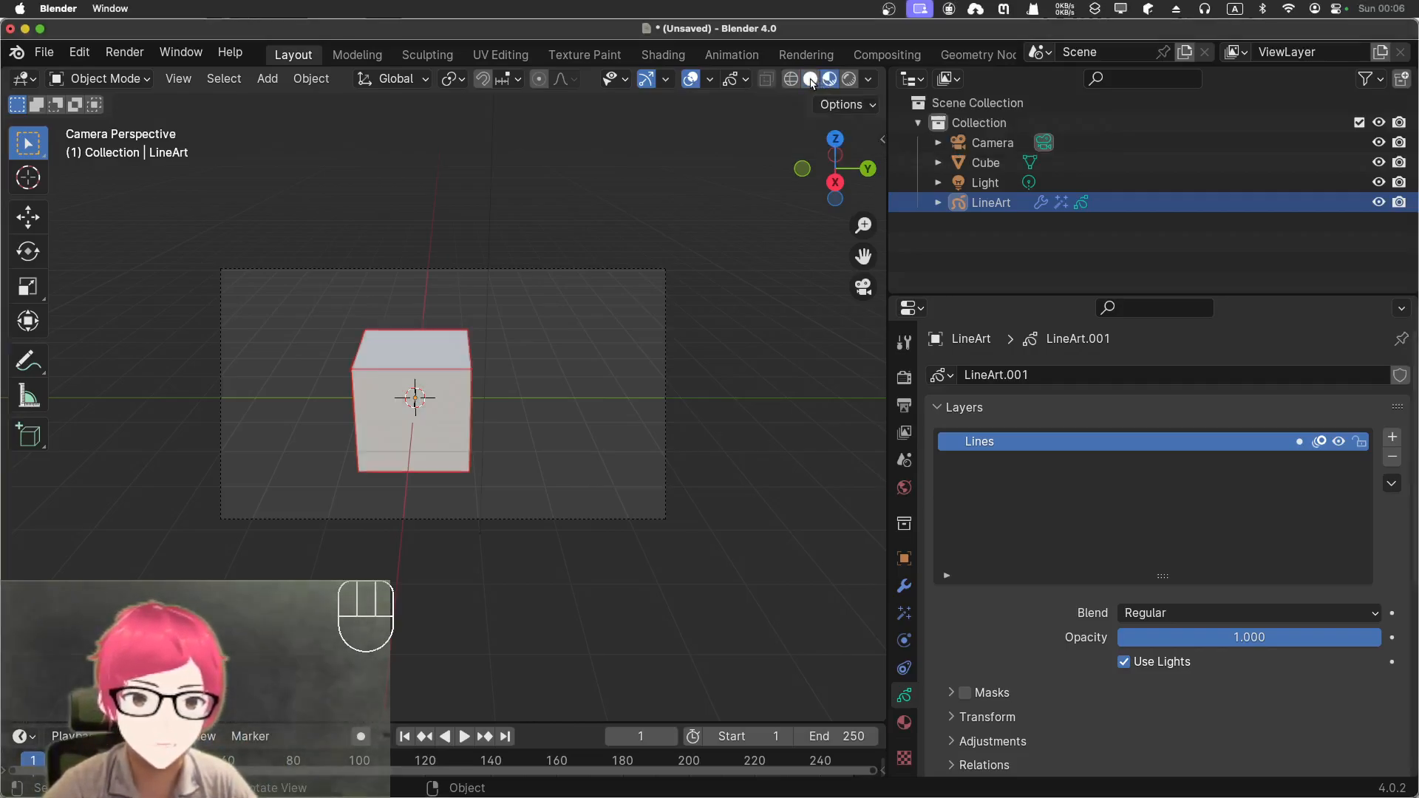
pyautogui.click(811, 81)
pyautogui.click(830, 80)
pyautogui.click(849, 80)
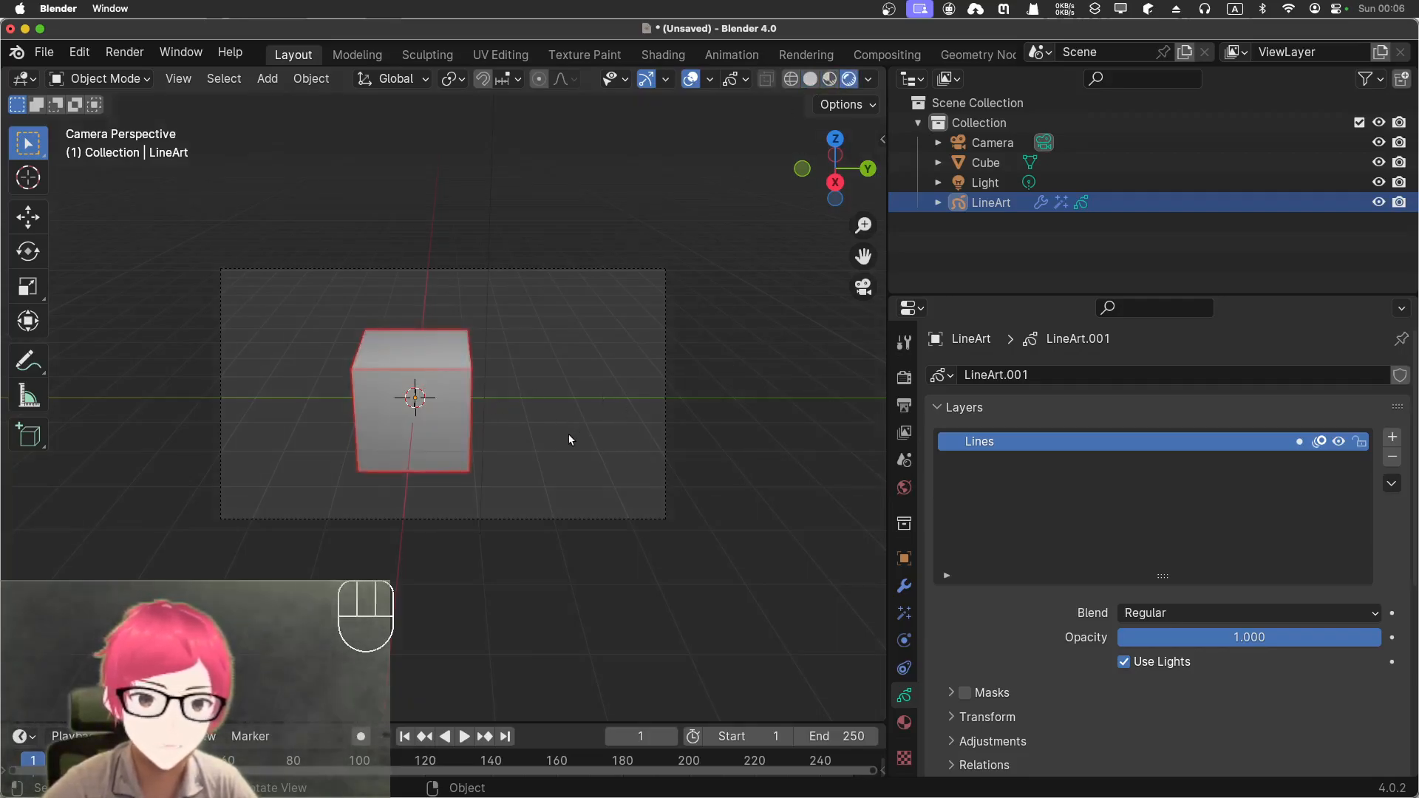
# Step: Inspect the outlined cube from behind and from the side, and return to the camera view
pyautogui.moveTo(623, 411); pyautogui.dragTo(461, 390, button='middle')
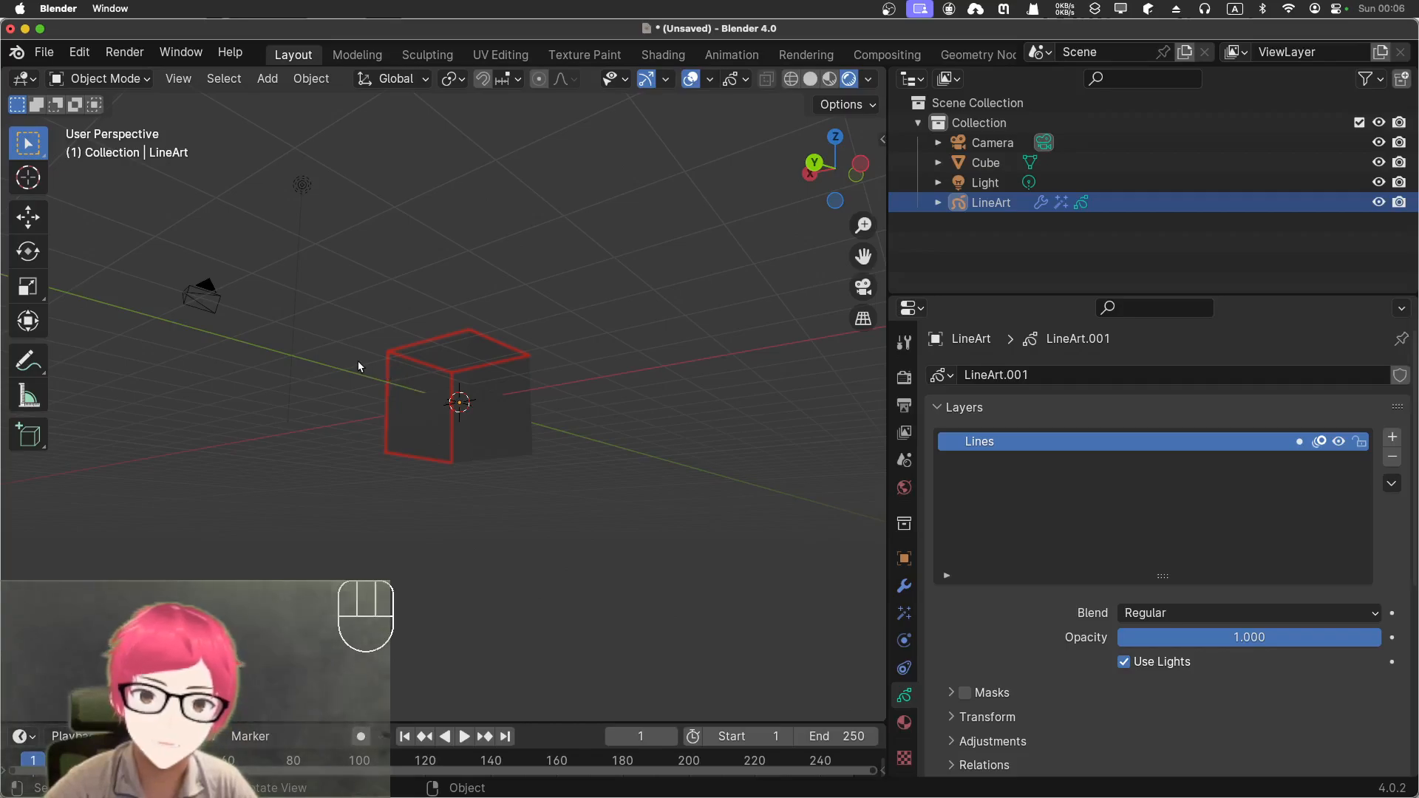
pyautogui.moveTo(357, 365); pyautogui.dragTo(632, 440, button='middle')
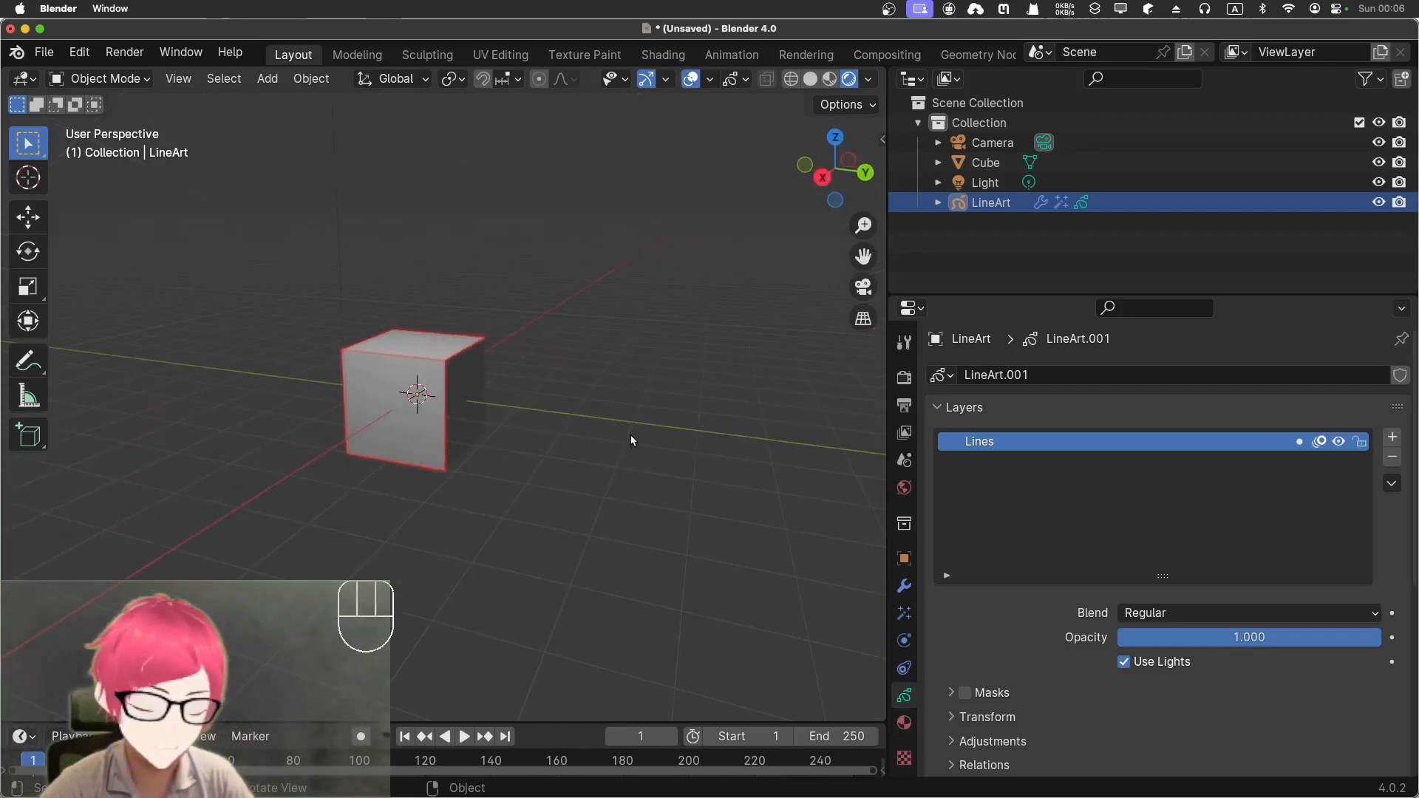
pyautogui.press('KP_0')
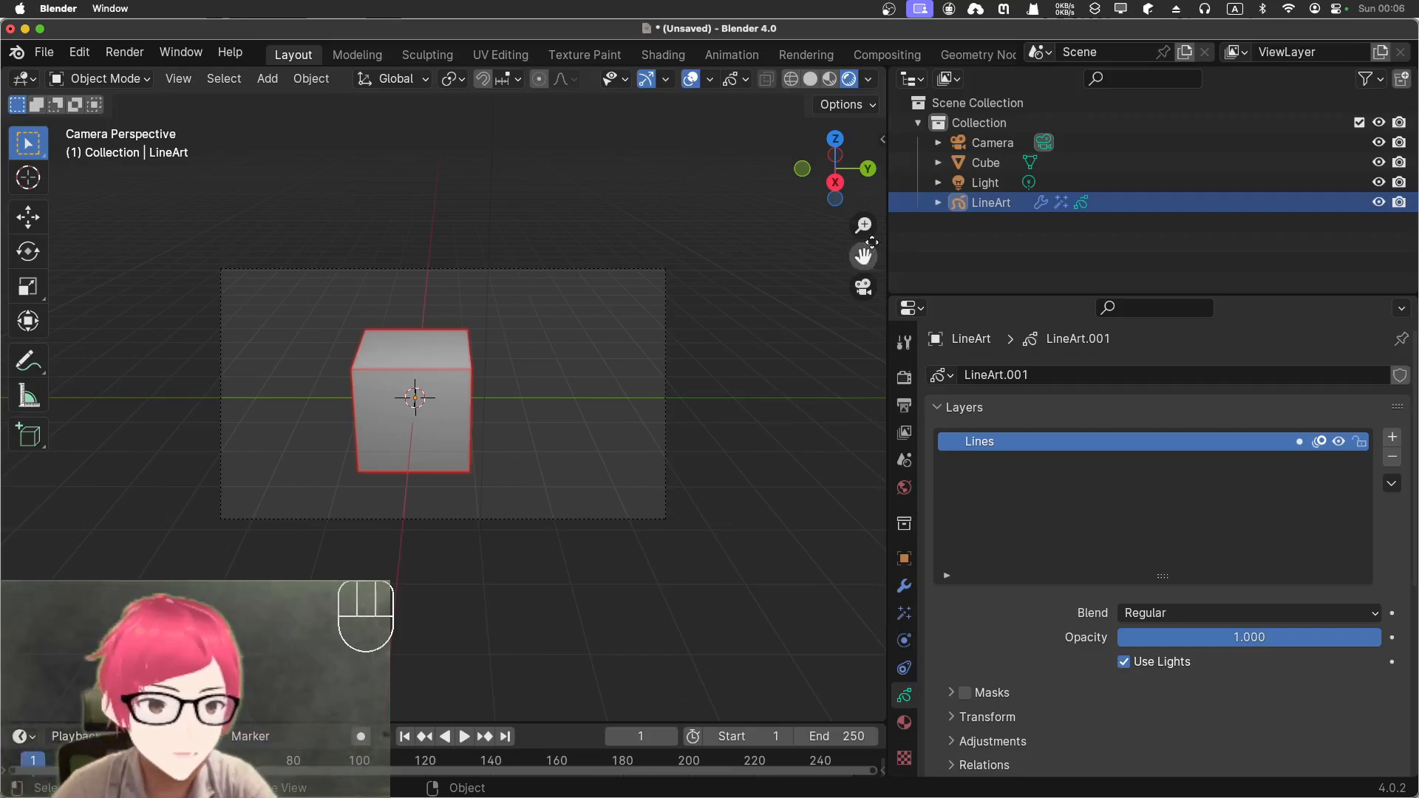
# Step: Hide the Cube in the viewport and set the World background color to white
pyautogui.click(1380, 163)
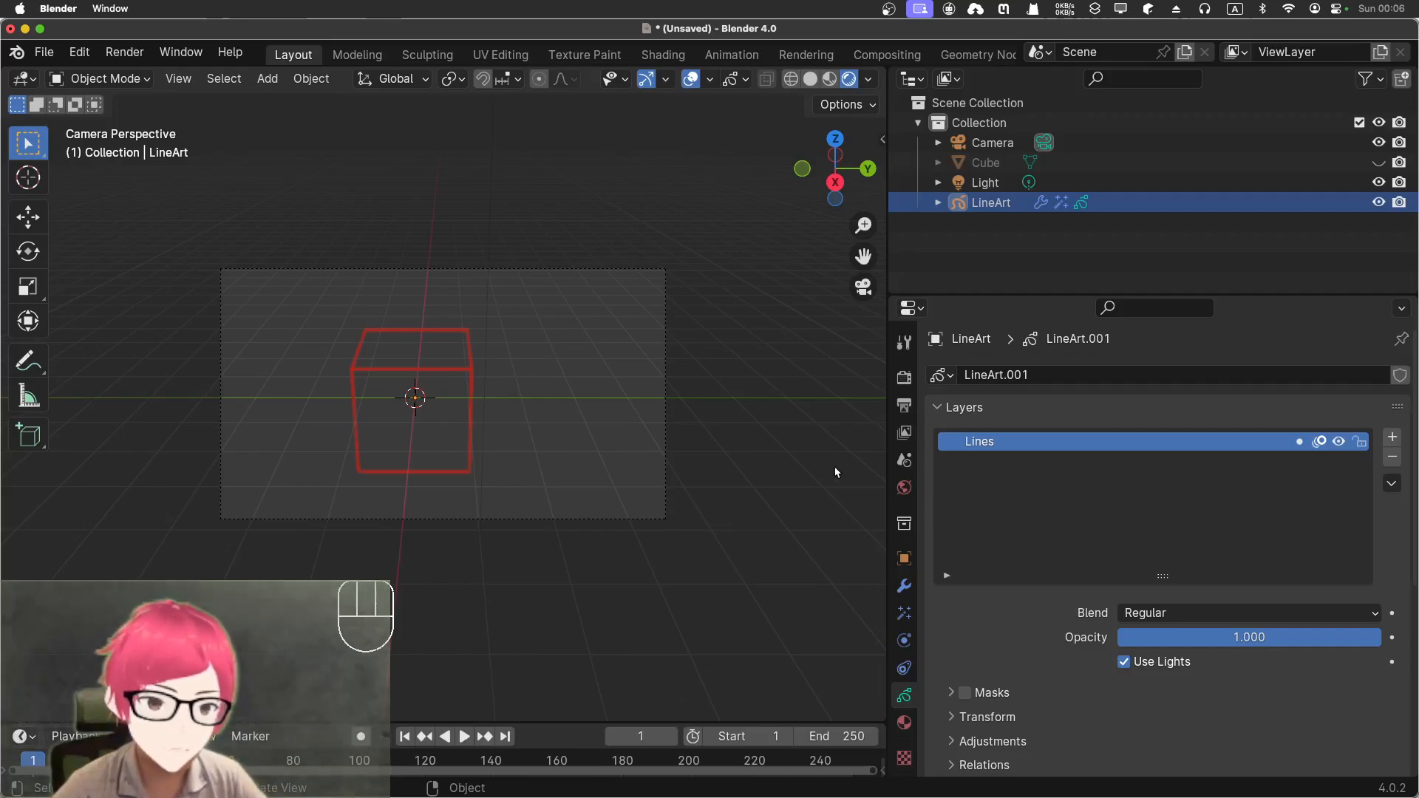
pyautogui.click(905, 489)
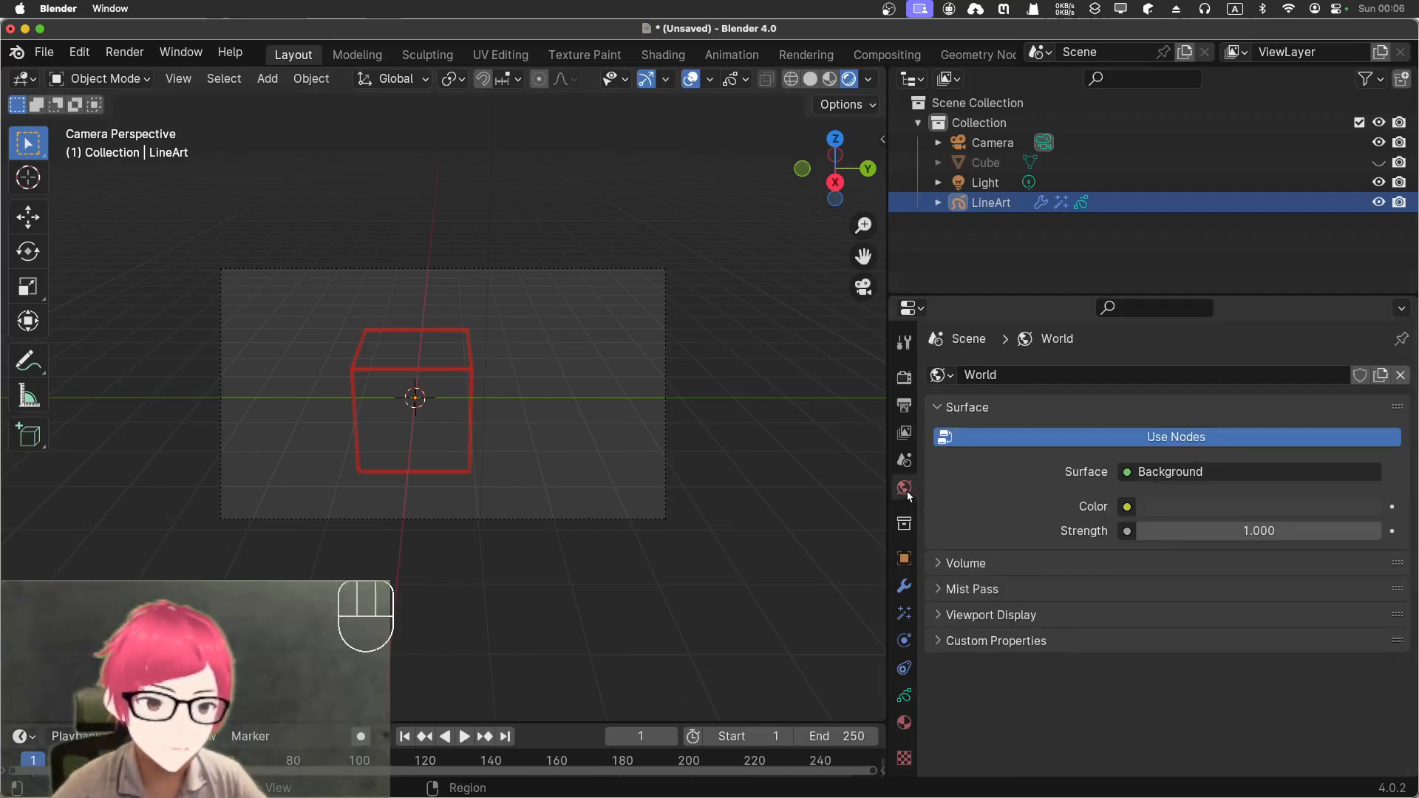
pyautogui.click(1152, 472)
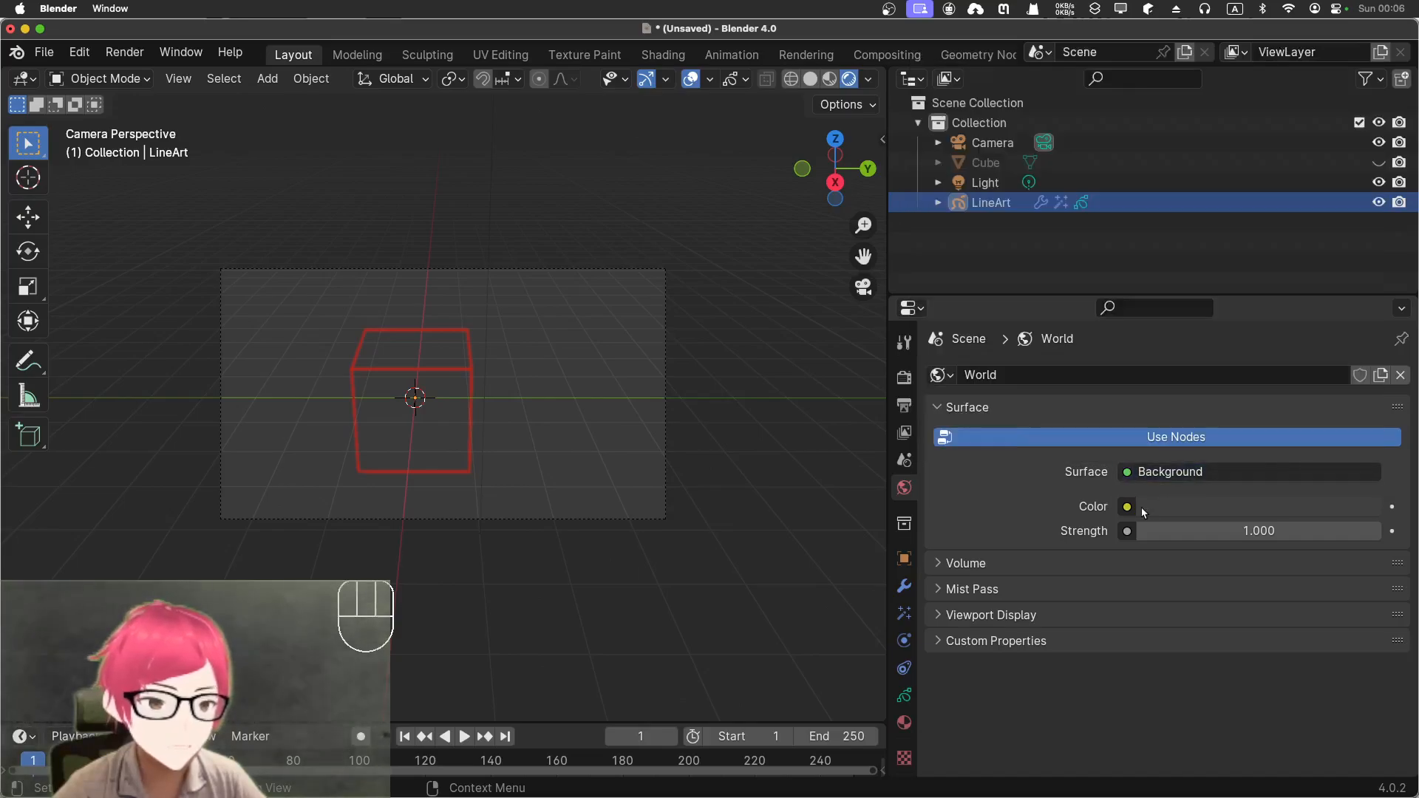
pyautogui.click(1143, 508)
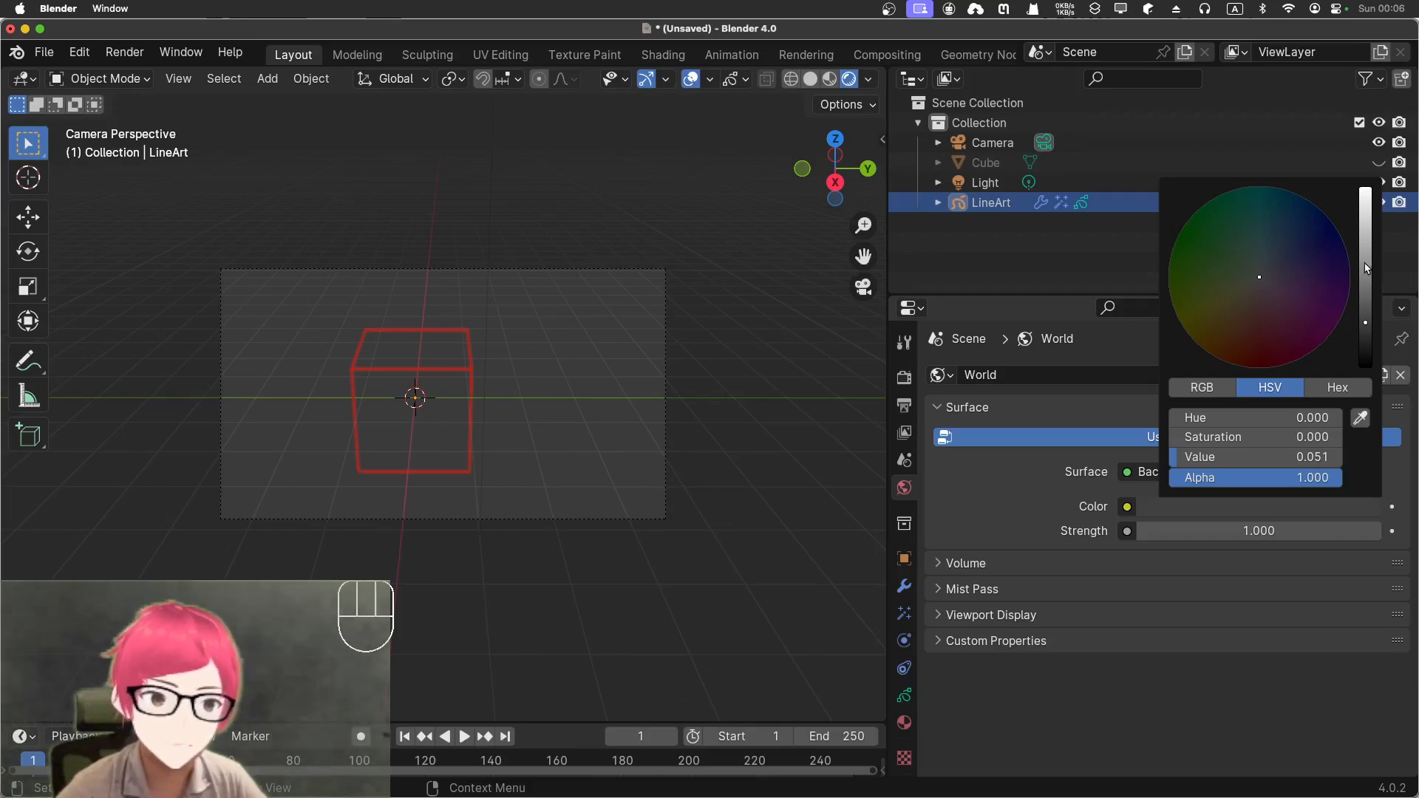
pyautogui.moveTo(1367, 268); pyautogui.dragTo(1365, 188)
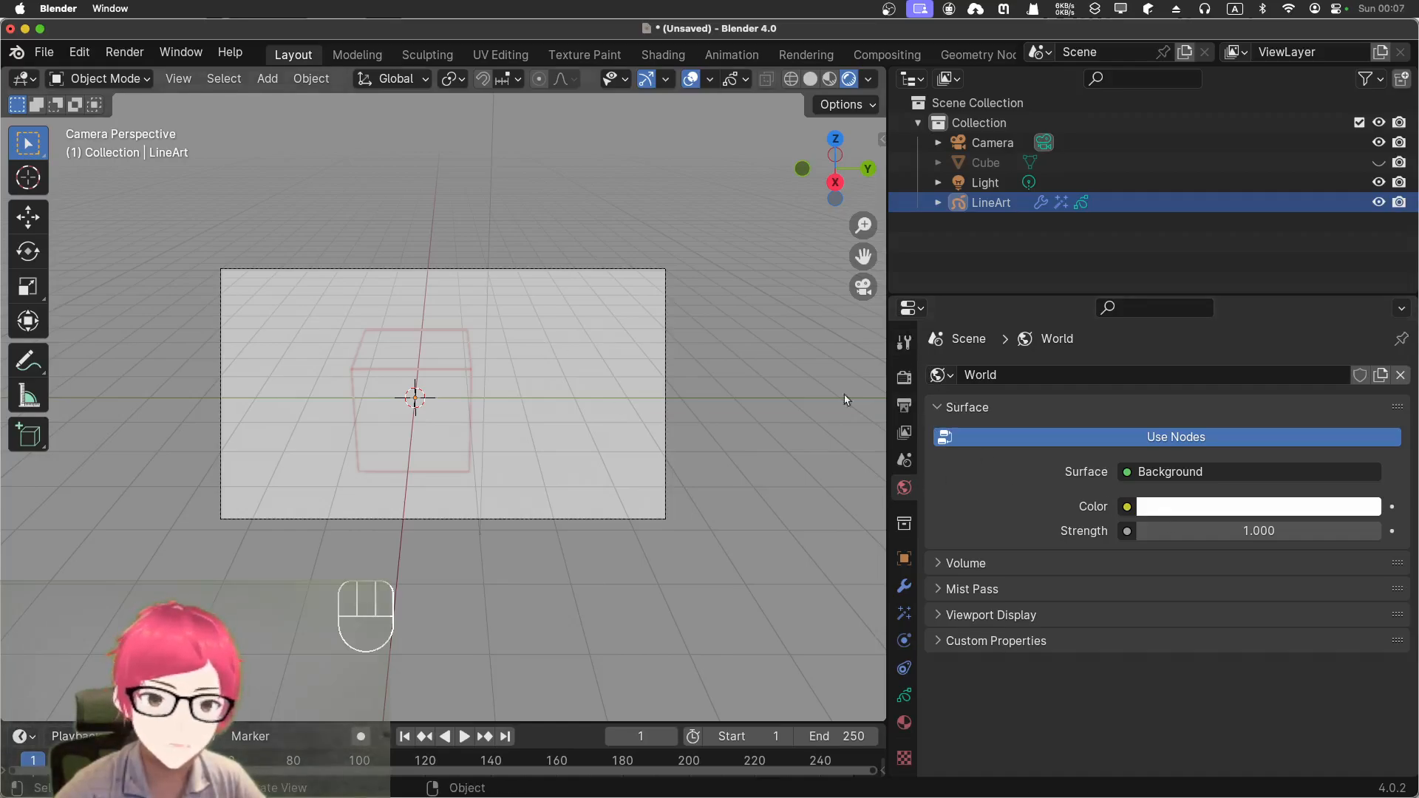
# Step: Remove the Blur effect from the LineArt object
pyautogui.click(905, 616)
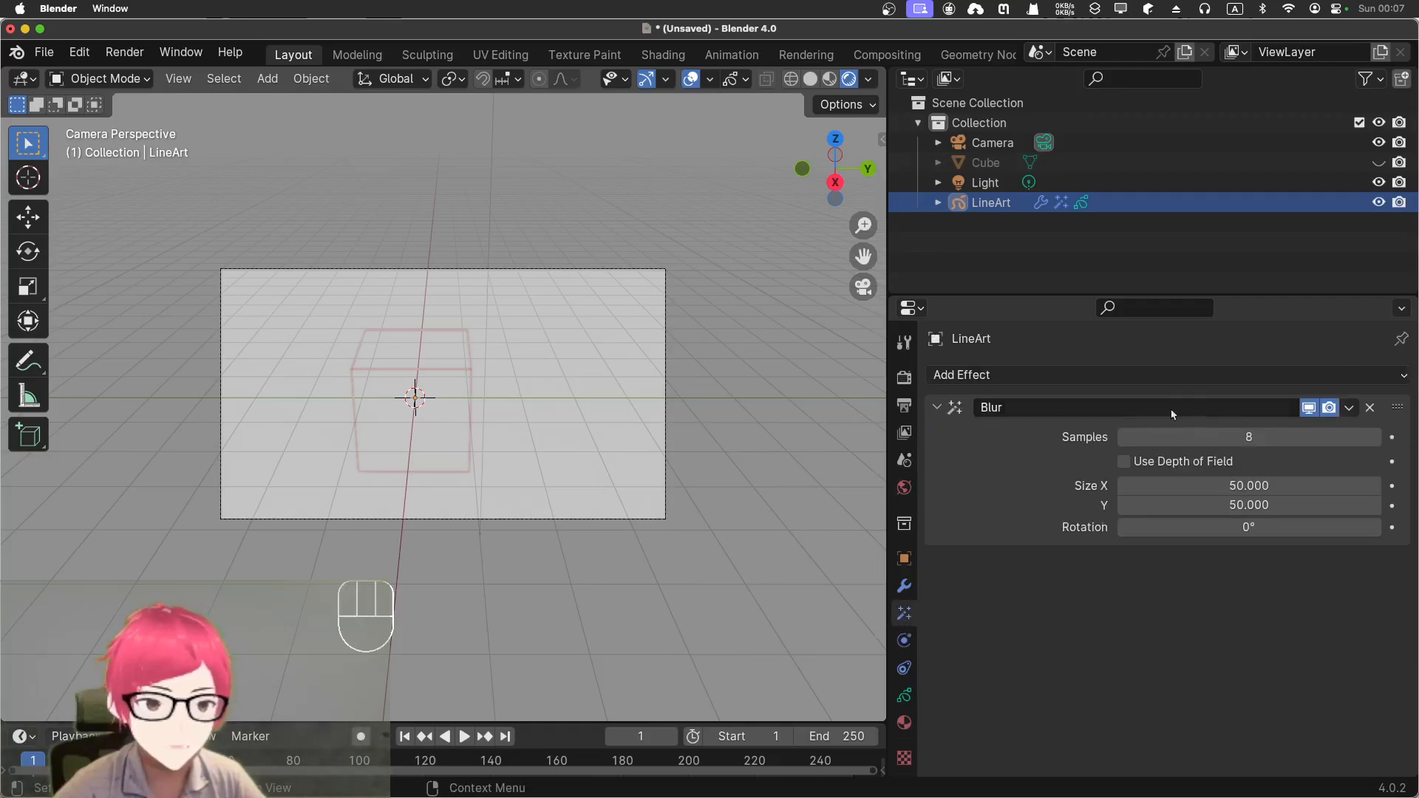
pyautogui.click(1369, 409)
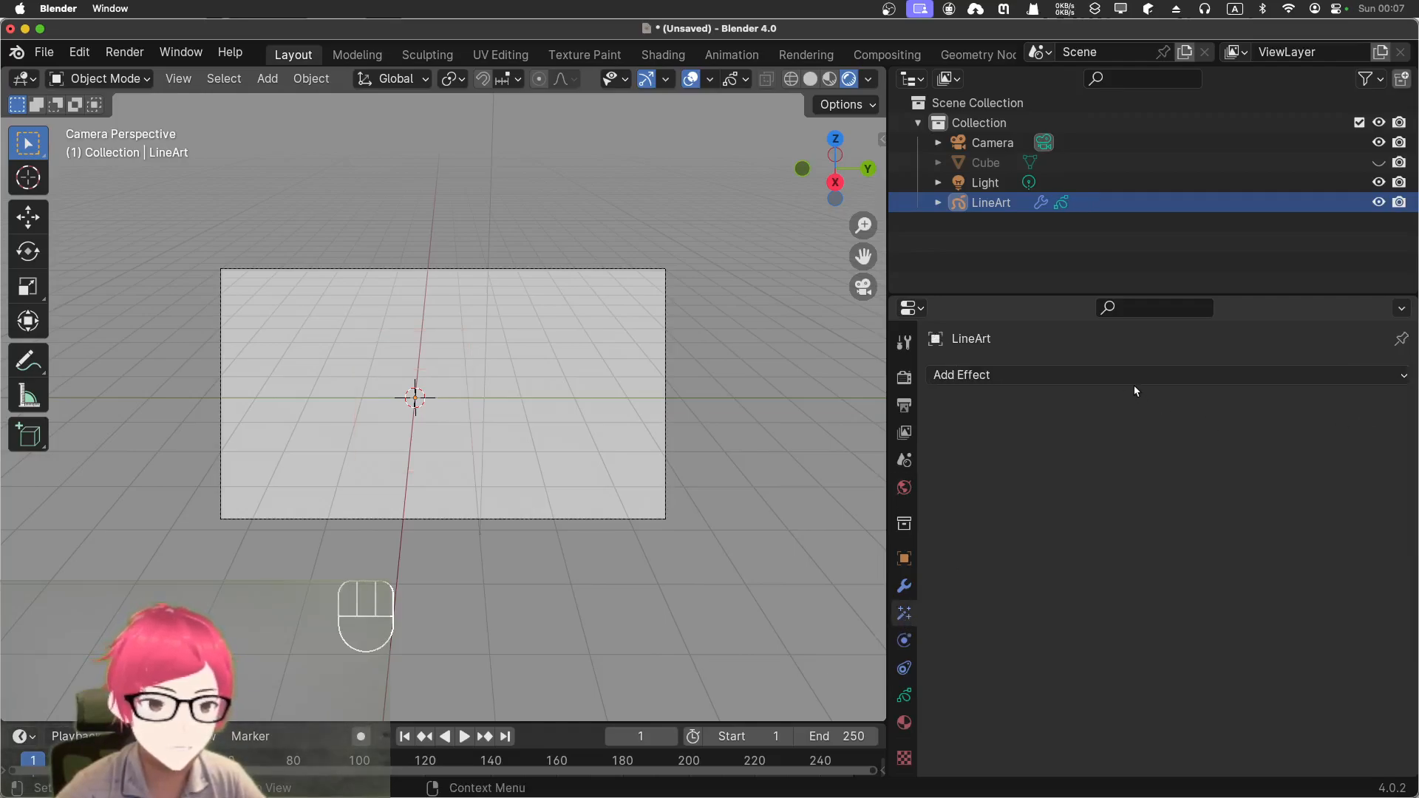
# Step: Unhide the Cube and cycle the viewport shading modes to refresh its outlines, ending in Rendered shading
pyautogui.click(834, 81)
pyautogui.click(846, 81)
pyautogui.click(825, 81)
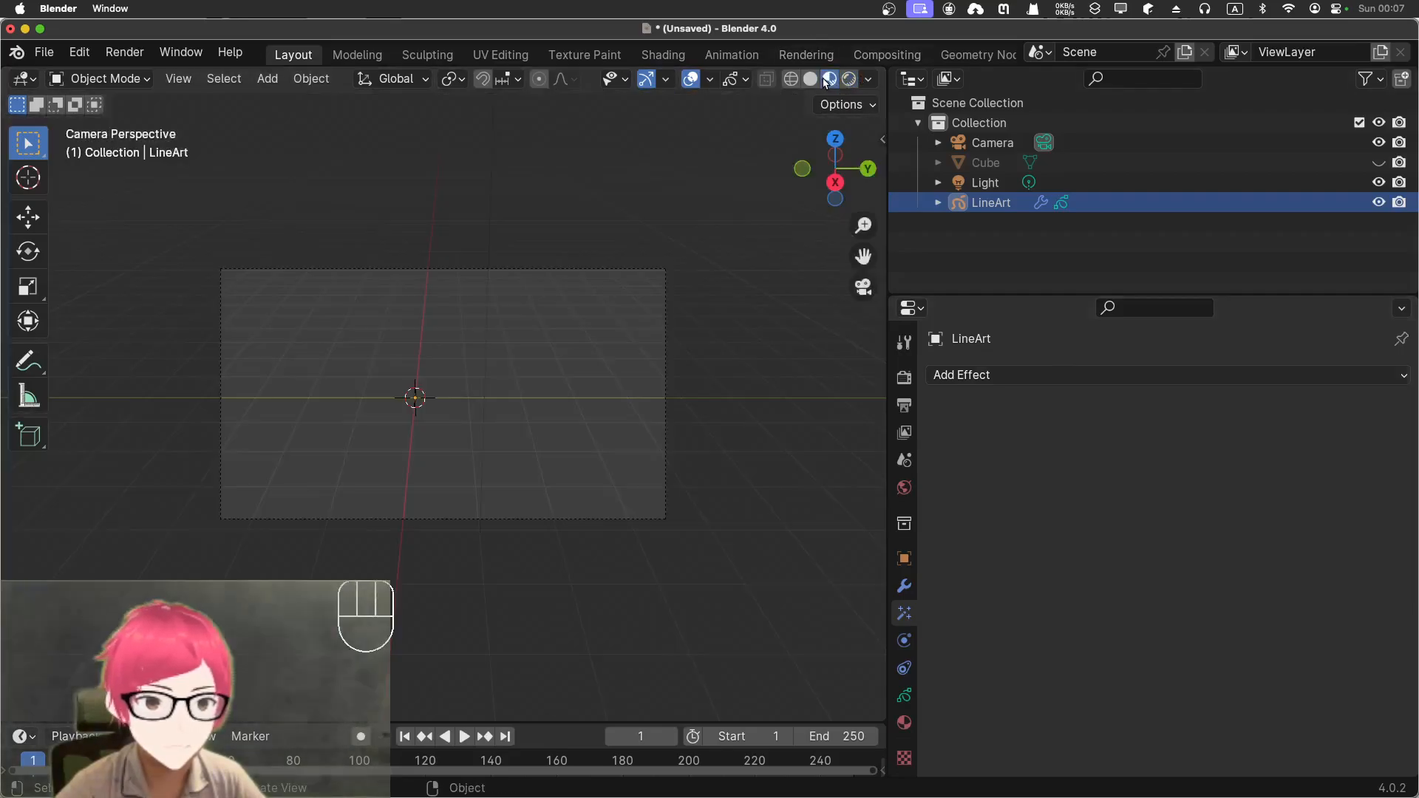
pyautogui.click(1377, 163)
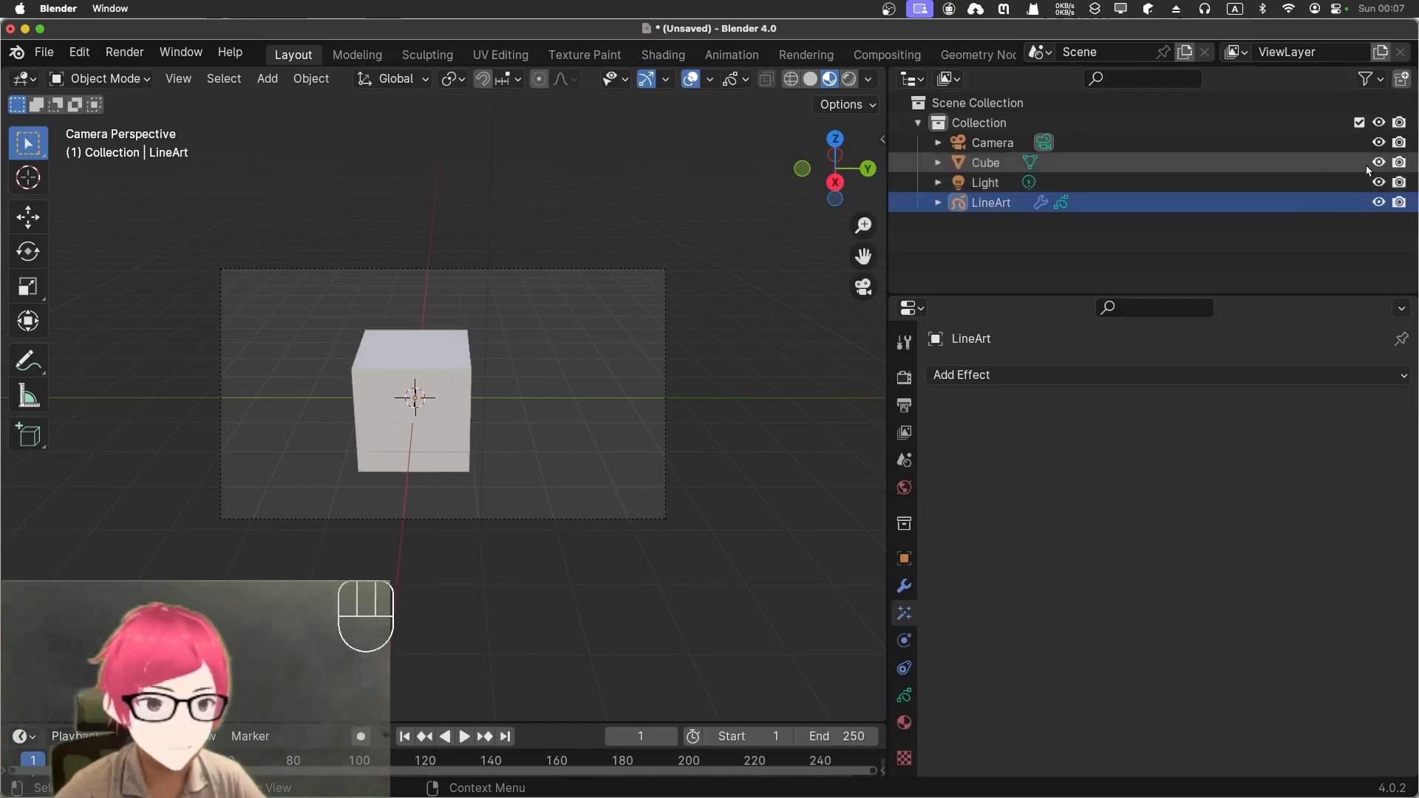
pyautogui.click(812, 80)
pyautogui.click(833, 81)
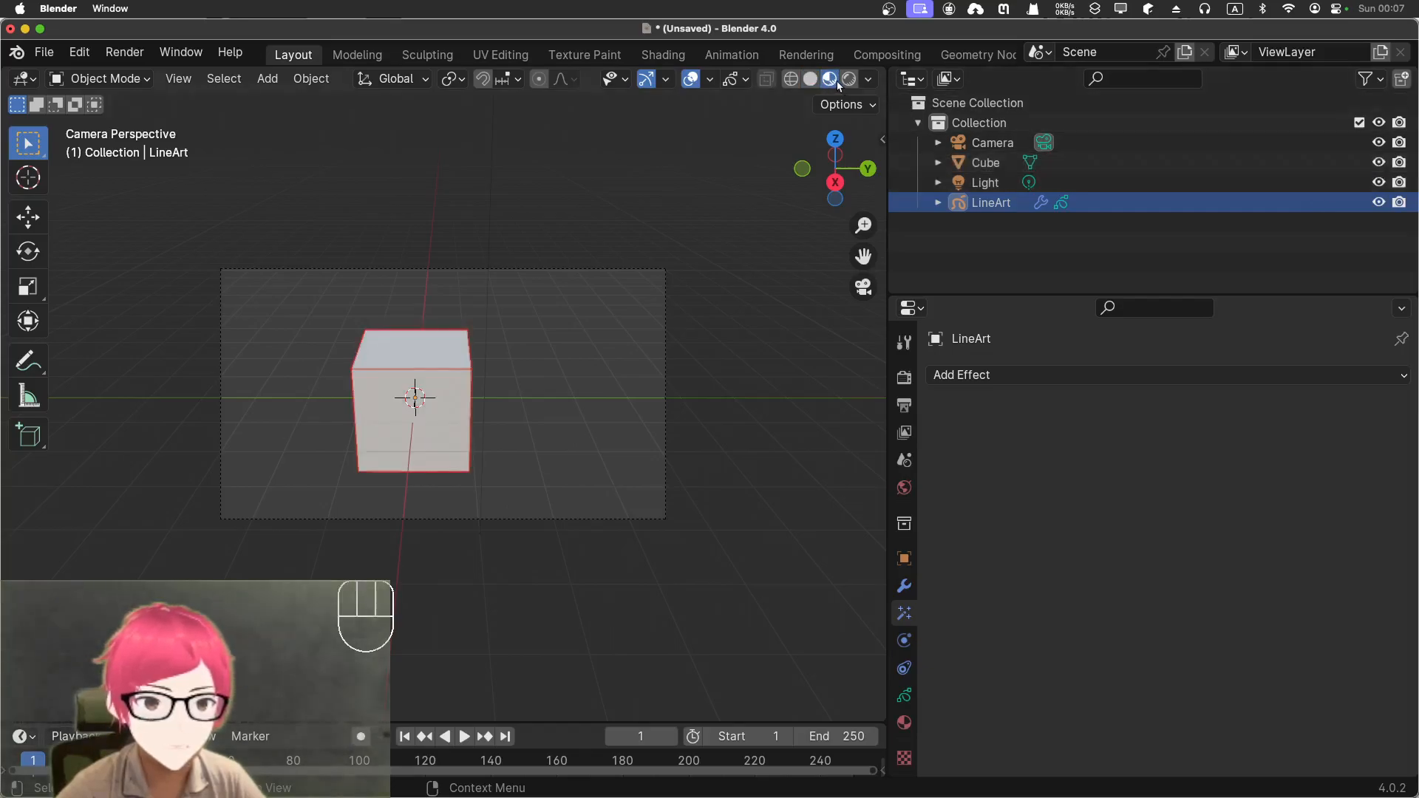
pyautogui.click(849, 79)
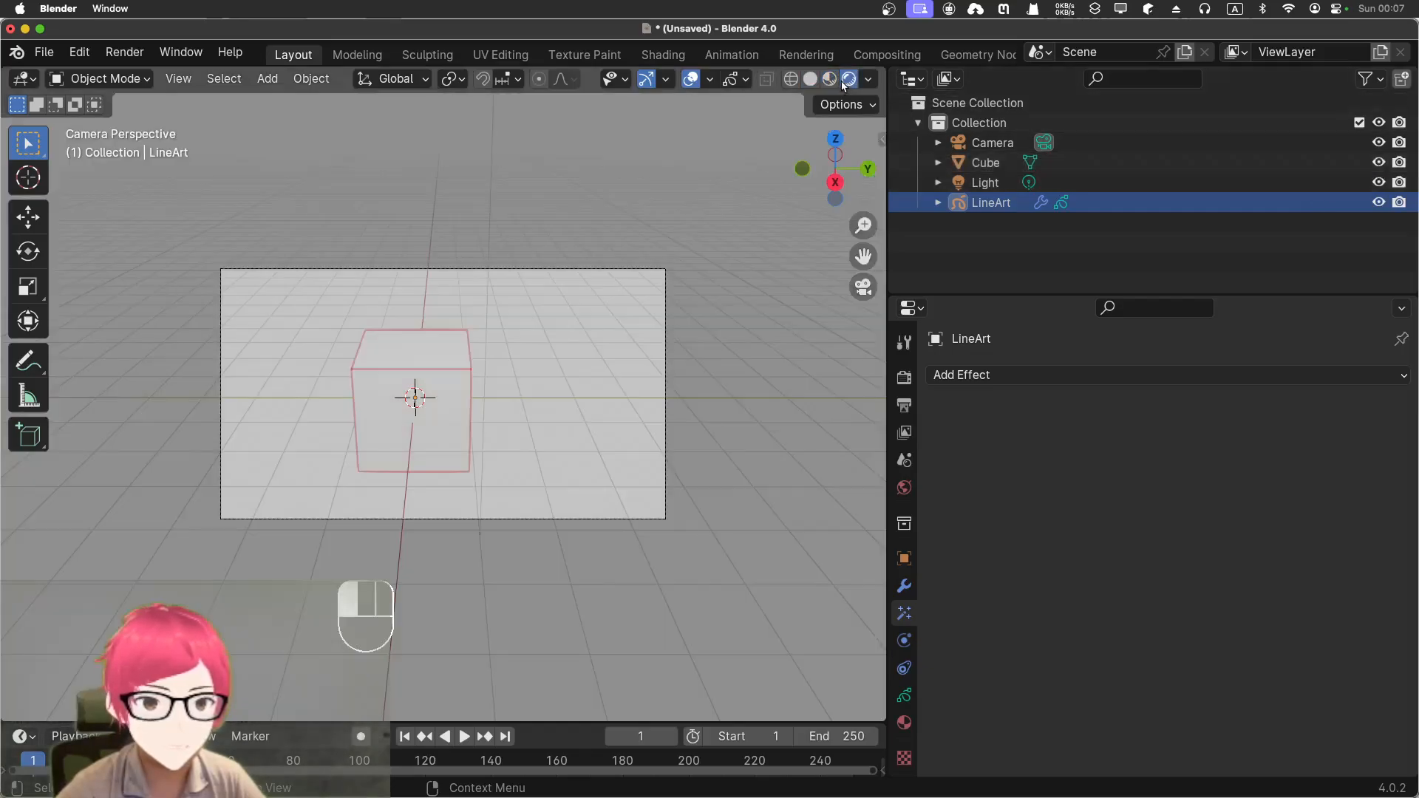
# Step: Hide the Cube again, orbit out of the camera view and turn off the viewport overlays
pyautogui.click(1380, 163)
pyautogui.moveTo(539, 454)
pyautogui.mouseDown(button='middle')
pyautogui.moveTo(509, 403)
pyautogui.moveTo(560, 469)
pyautogui.mouseUp(button='middle')
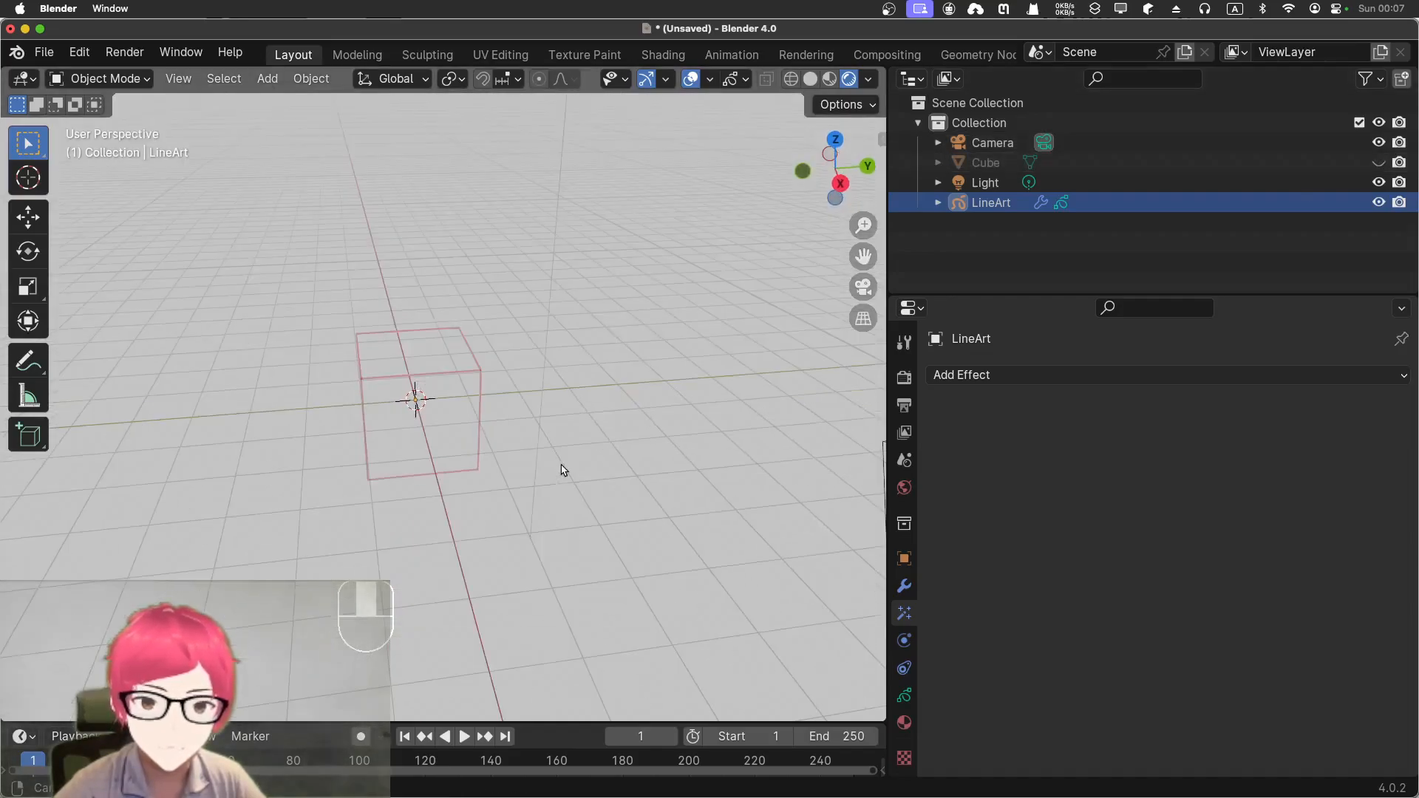
pyautogui.click(691, 80)
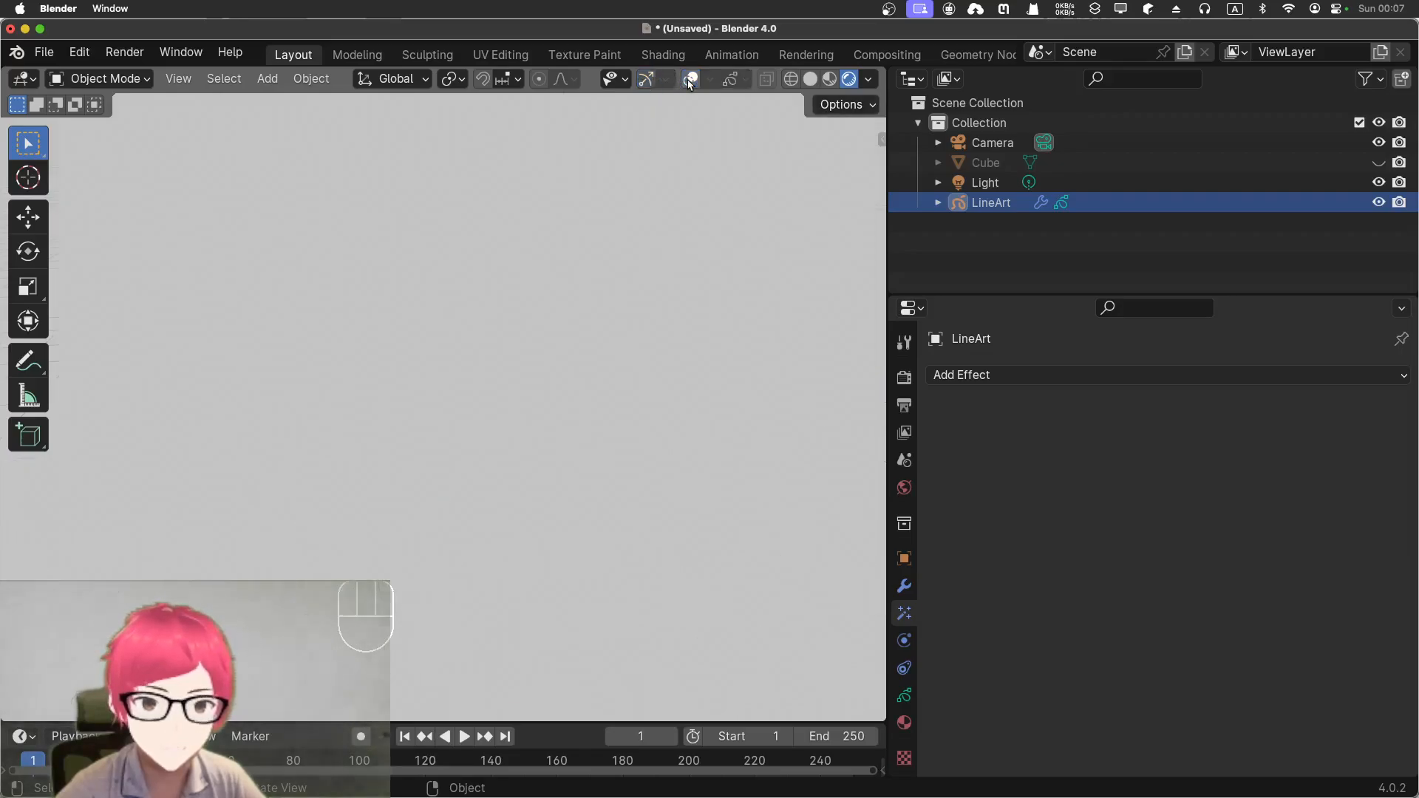
# Step: Turn the viewport overlays and the navigation gizmos back on
pyautogui.click(690, 80)
pyautogui.click(690, 80)
pyautogui.click(691, 80)
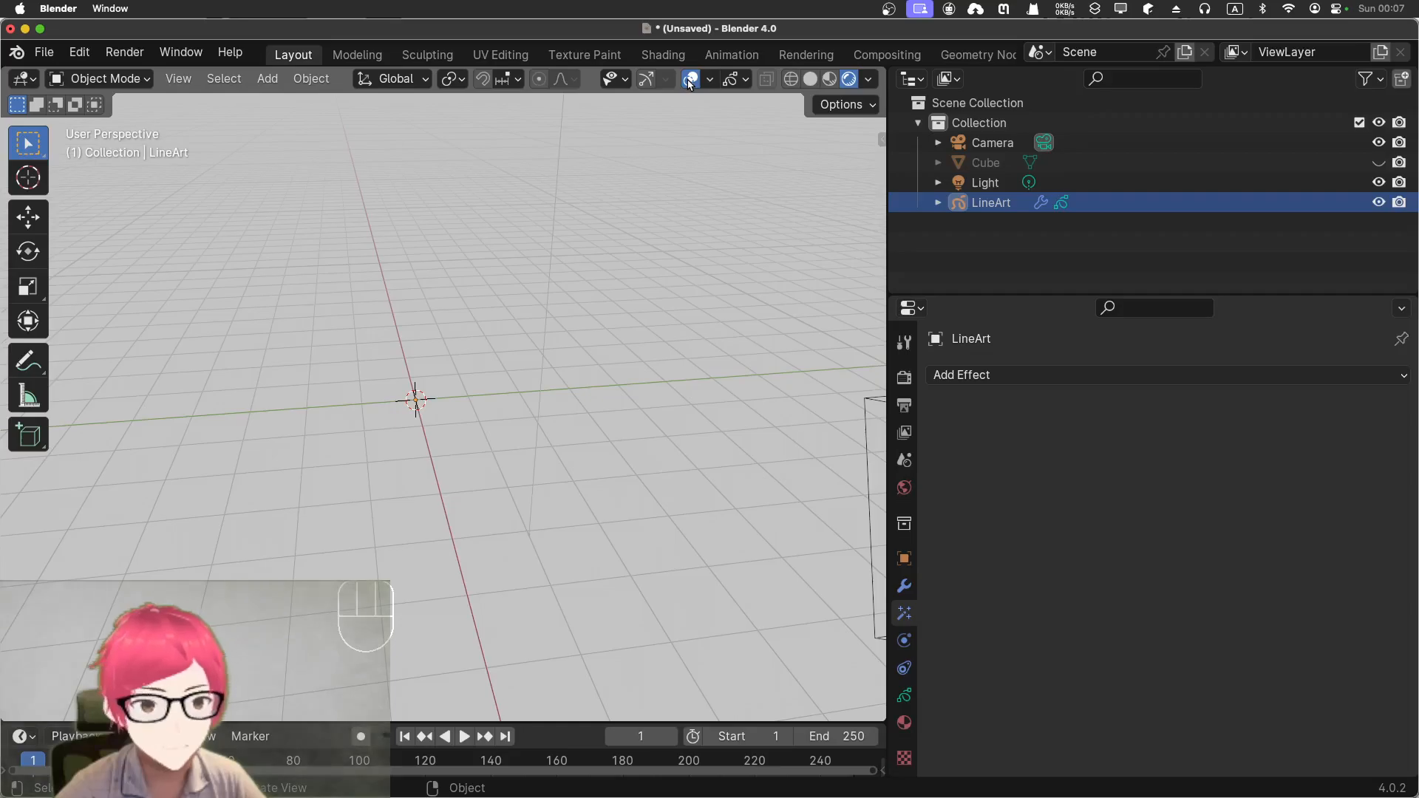
pyautogui.click(646, 80)
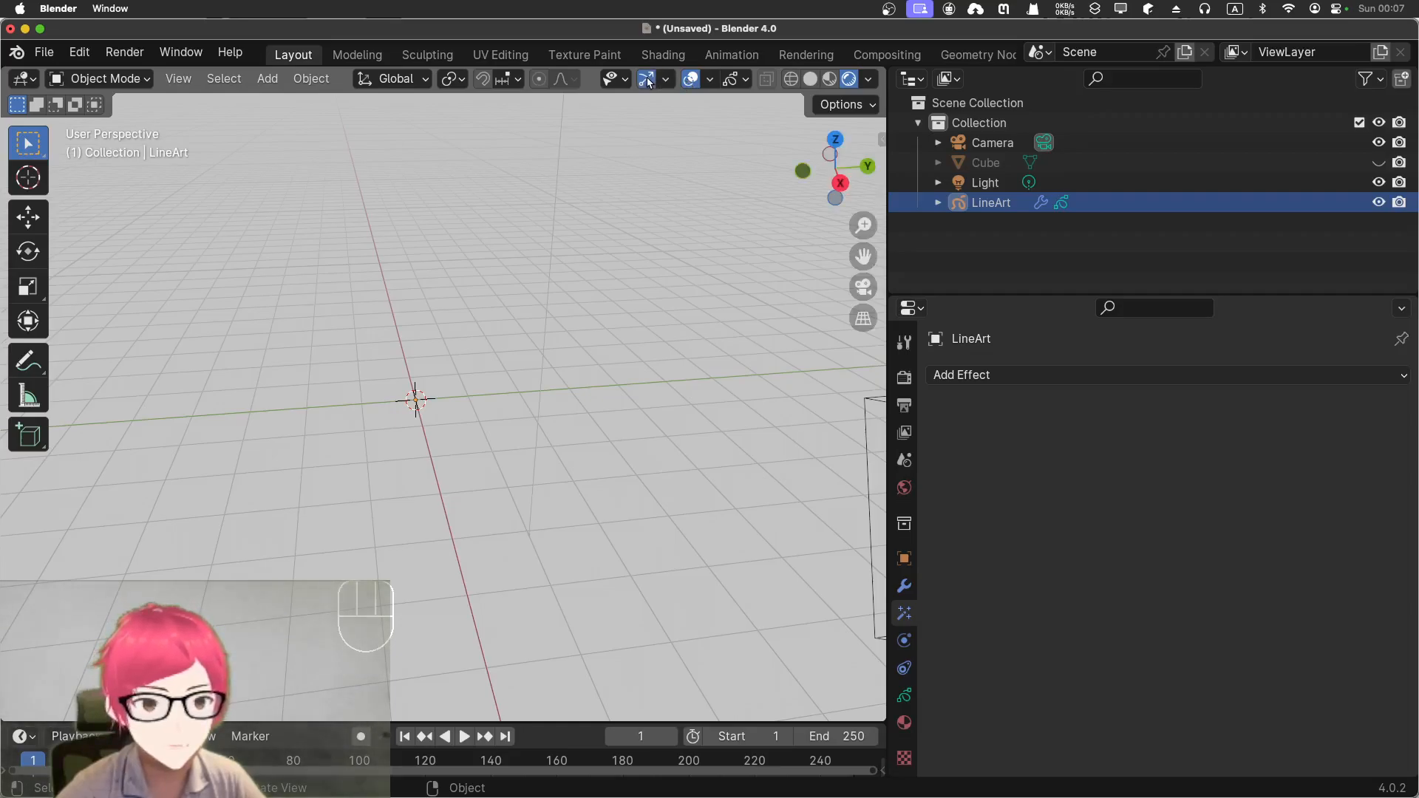
# Step: Unhide the Cube and refresh its outlines by switching to Material Preview shading and back to Rendered
pyautogui.click(1378, 163)
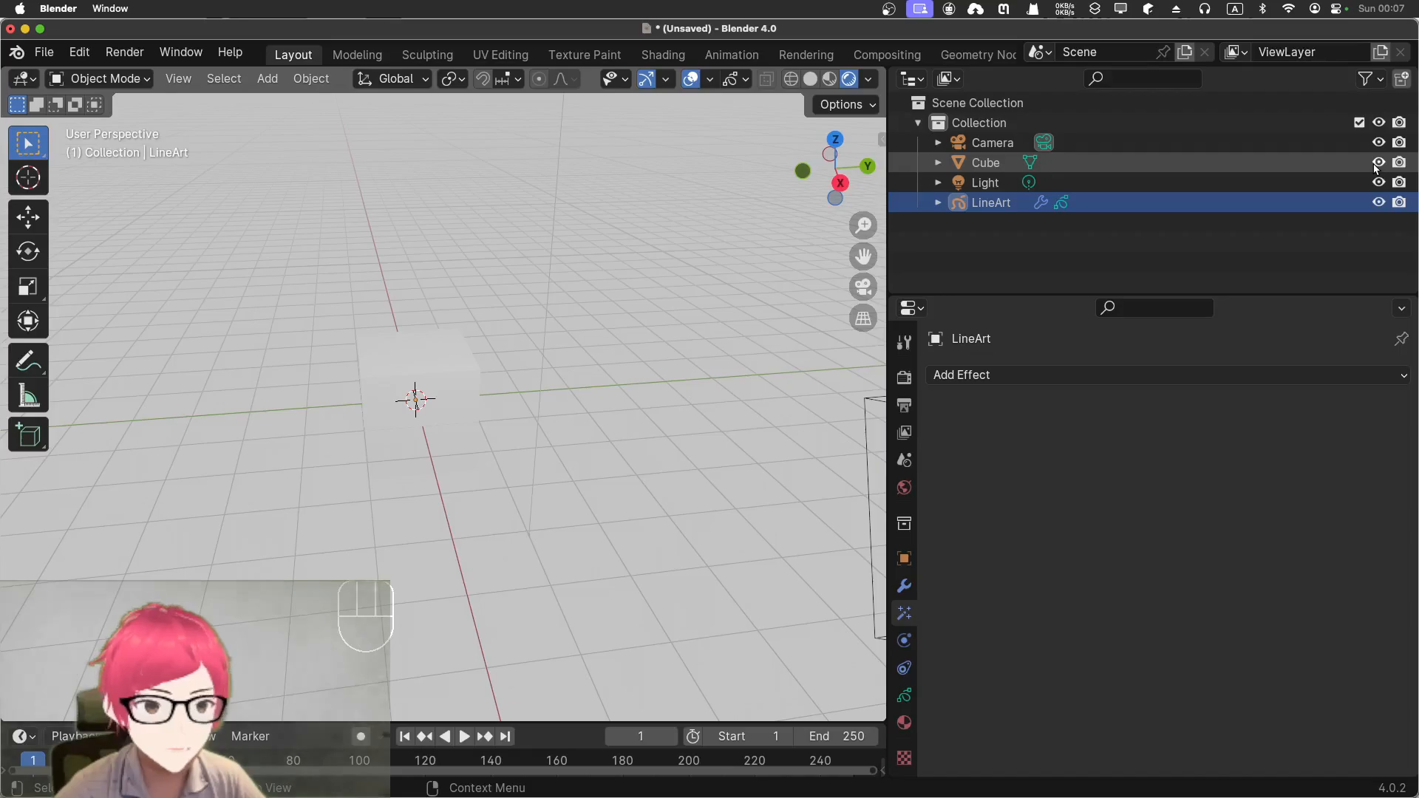
pyautogui.click(829, 80)
pyautogui.click(848, 79)
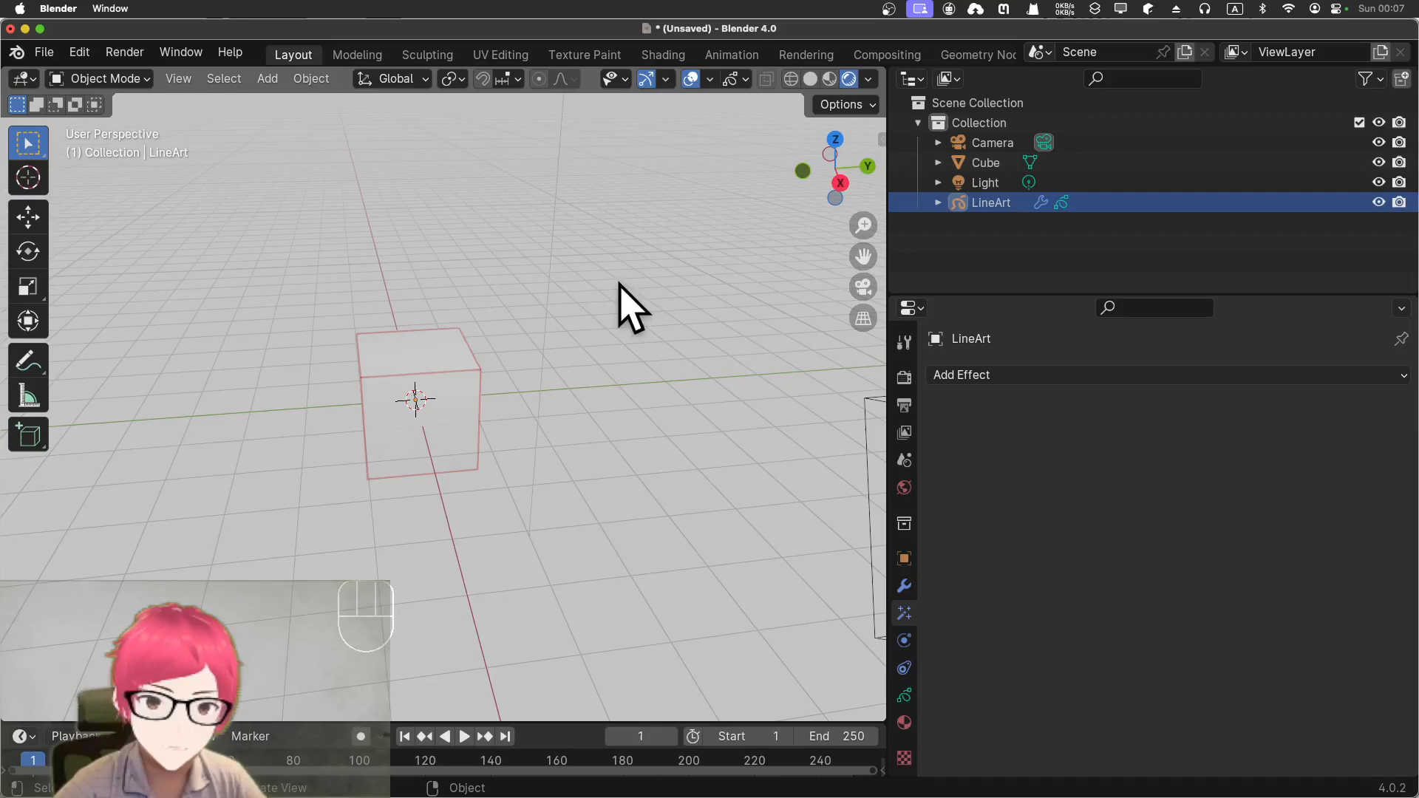
pyautogui.moveTo(649, 401); pyautogui.dragTo(712, 399, button='middle')
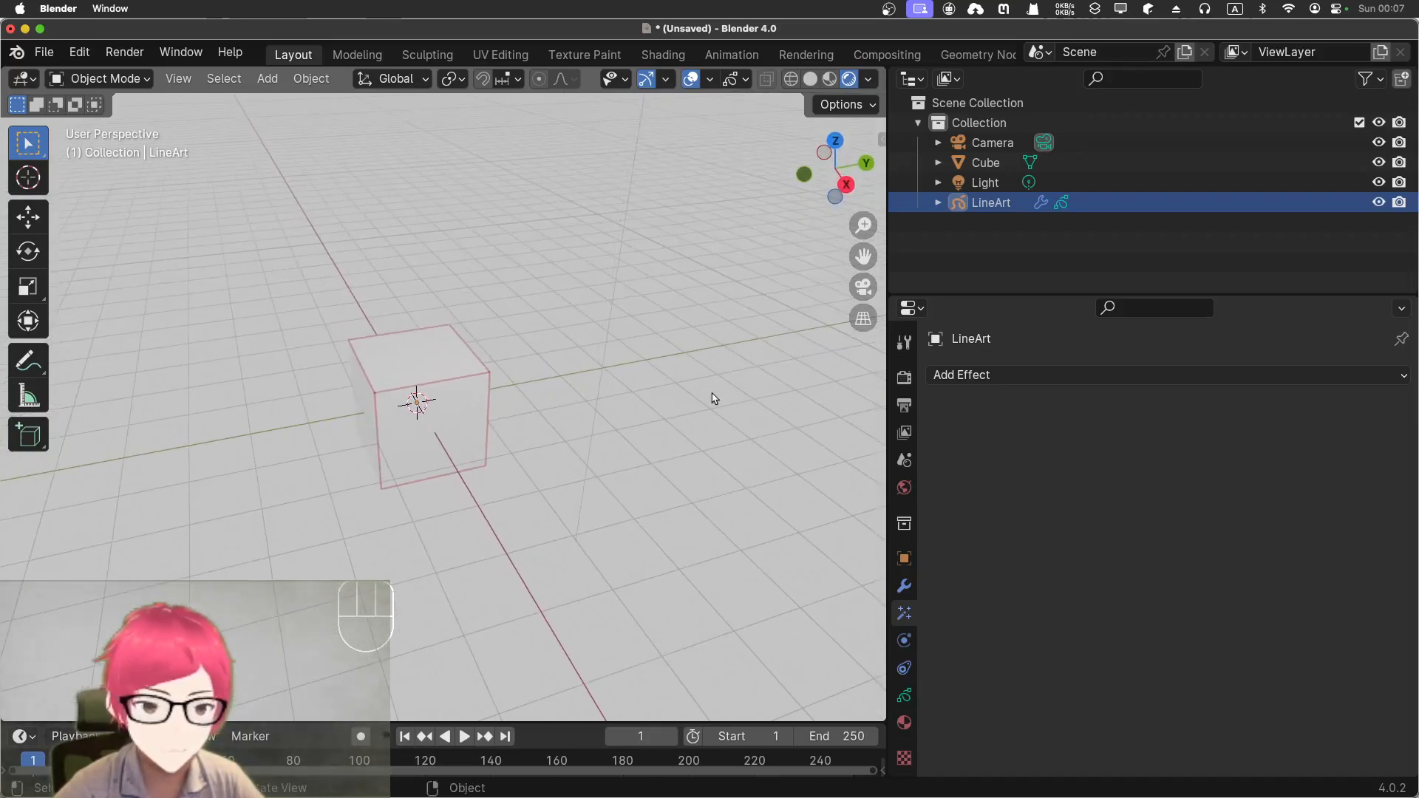
# Step: Add a Pixelate effect to the LineArt object and show the cube's outlines up close in Material Preview shading
pyautogui.click(1090, 376)
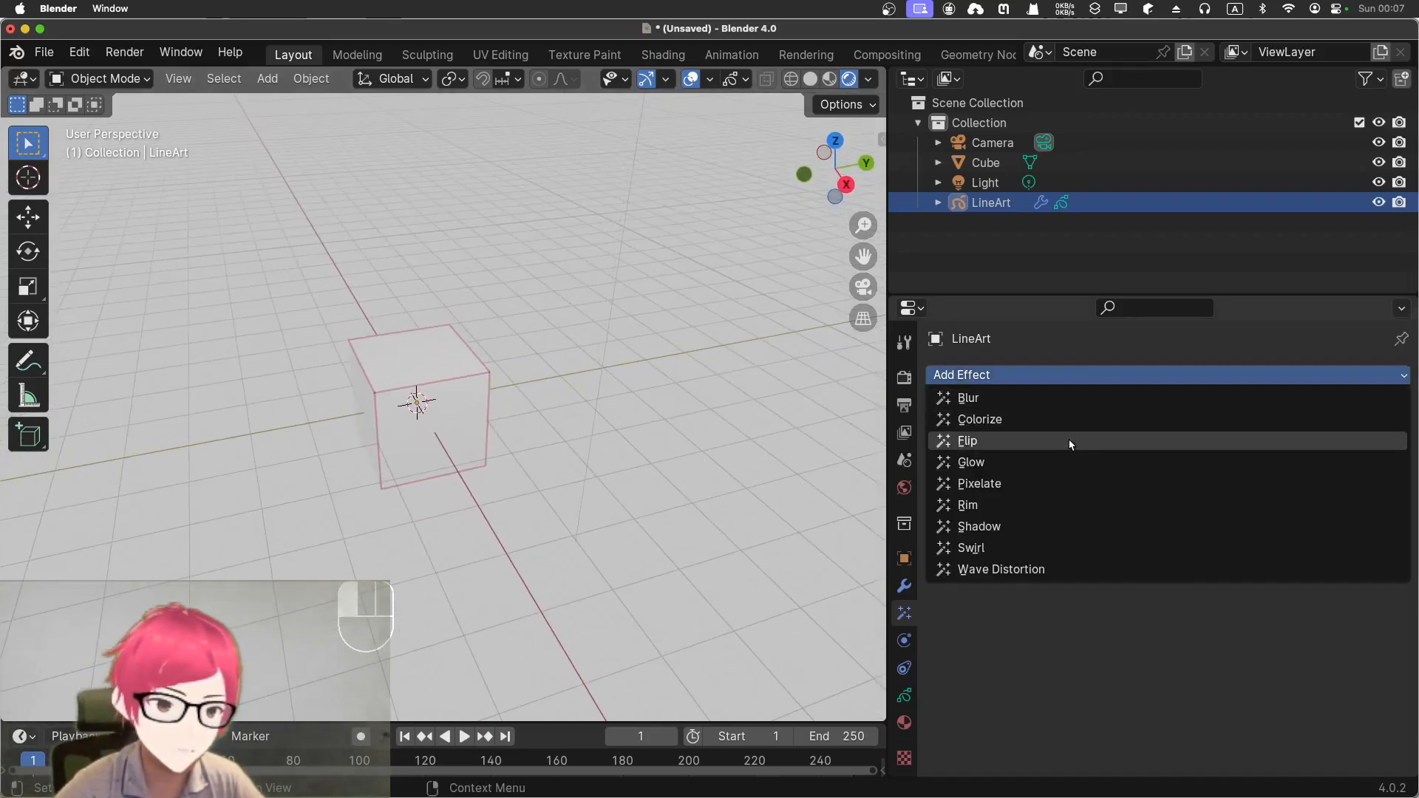
pyautogui.click(1054, 485)
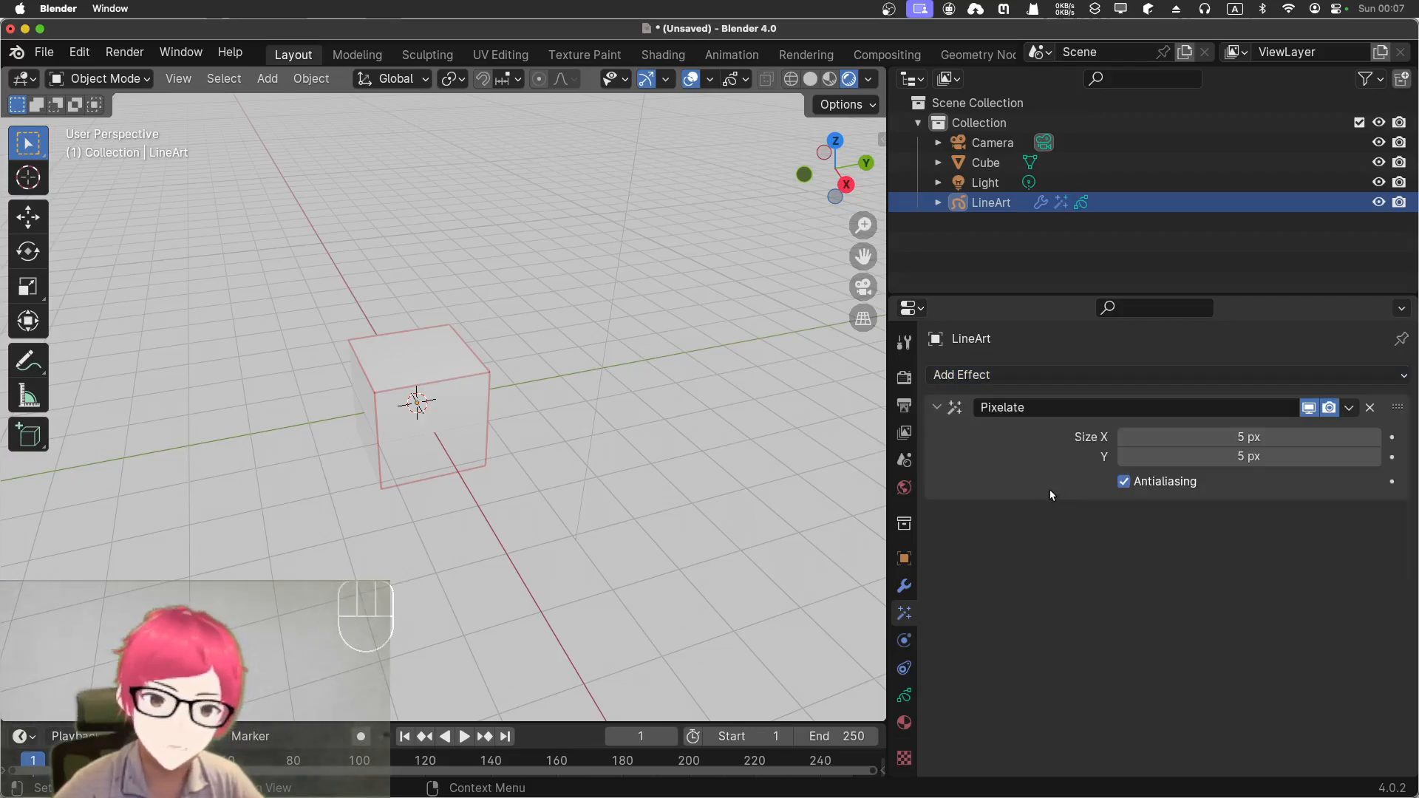
pyautogui.click(830, 78)
pyautogui.click(847, 78)
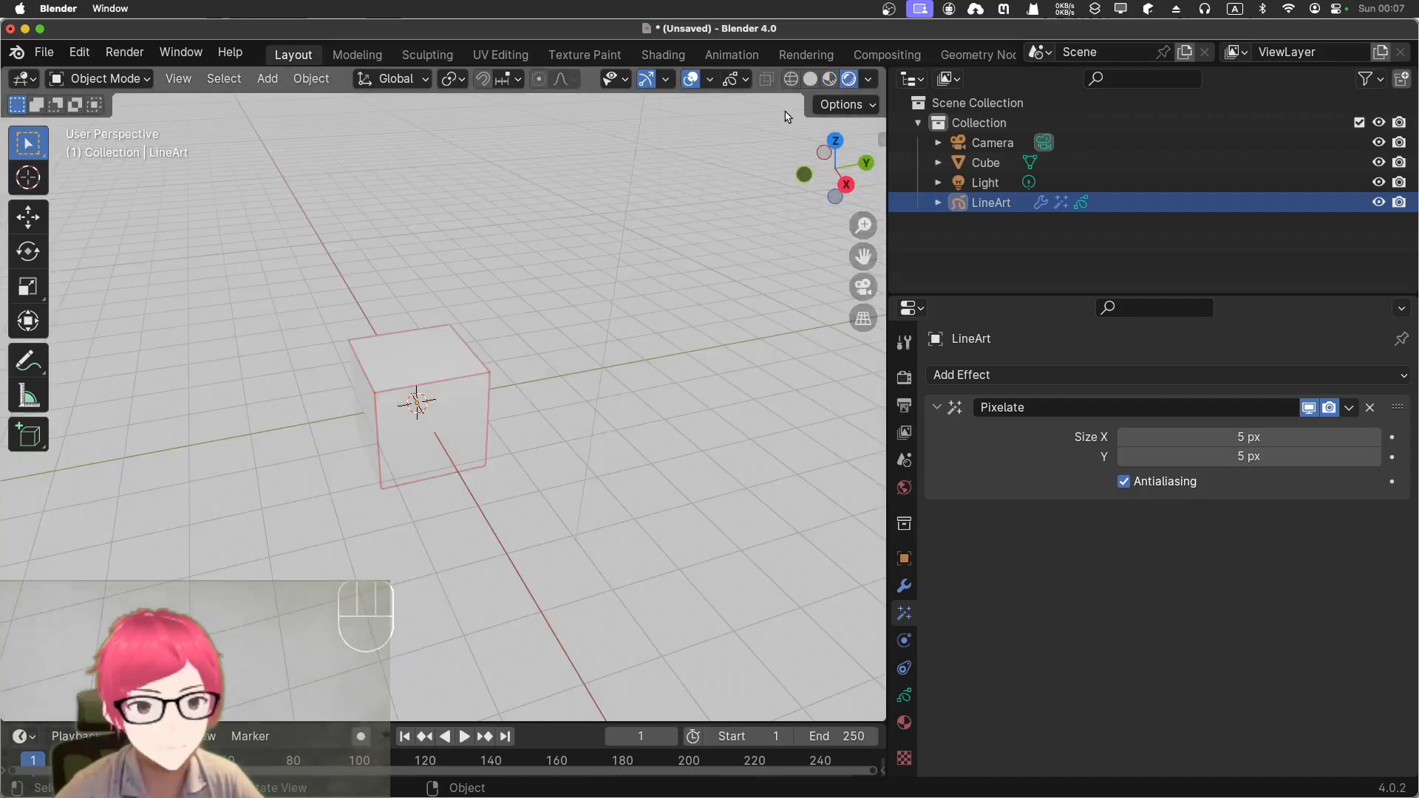
pyautogui.click(822, 83)
pyautogui.scroll(7, 416, 429)
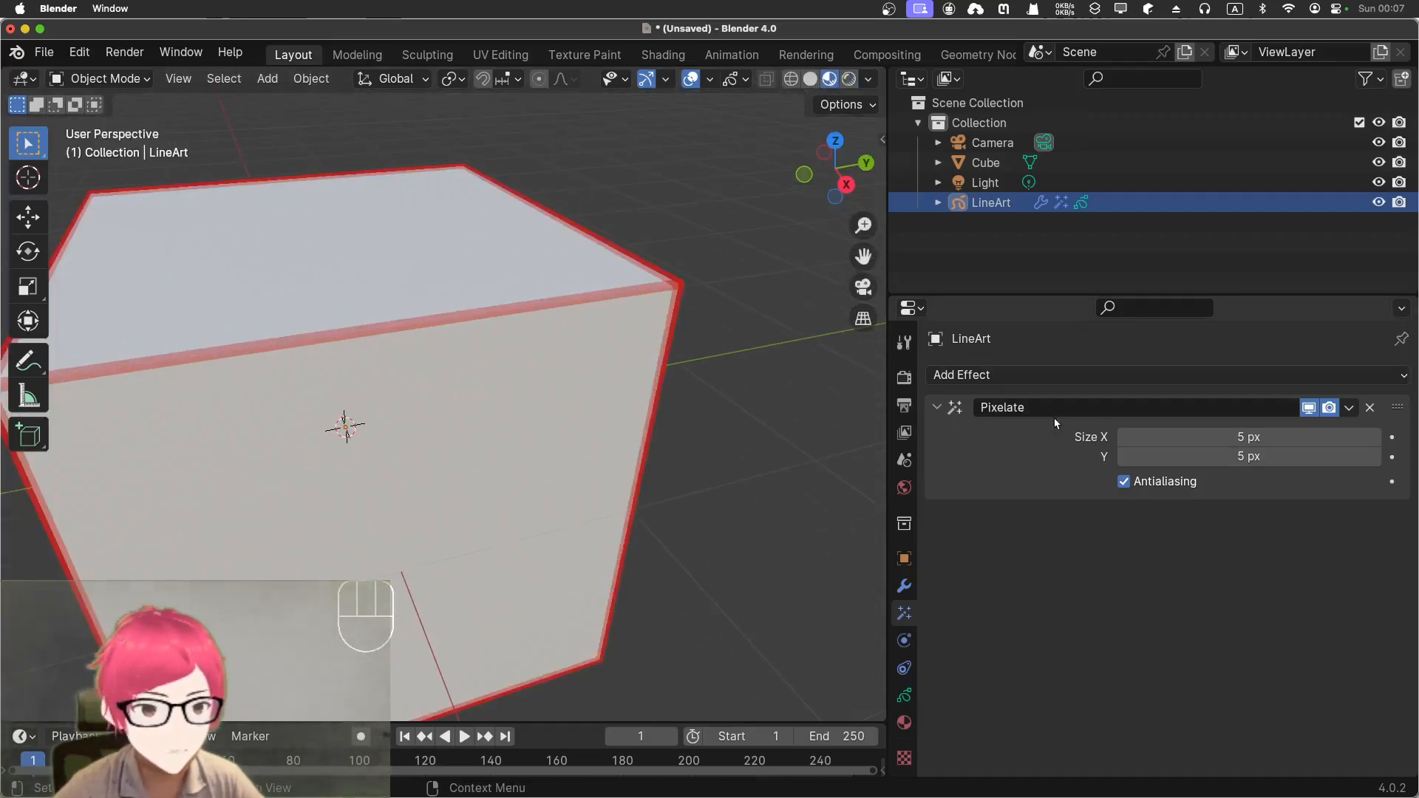
# Step: Try a Pixelate size of 144 px in X and 133 px in Y, refreshing the viewport shading to check the outlines
pyautogui.moveTo(1222, 436); pyautogui.dragTo(1316, 456)
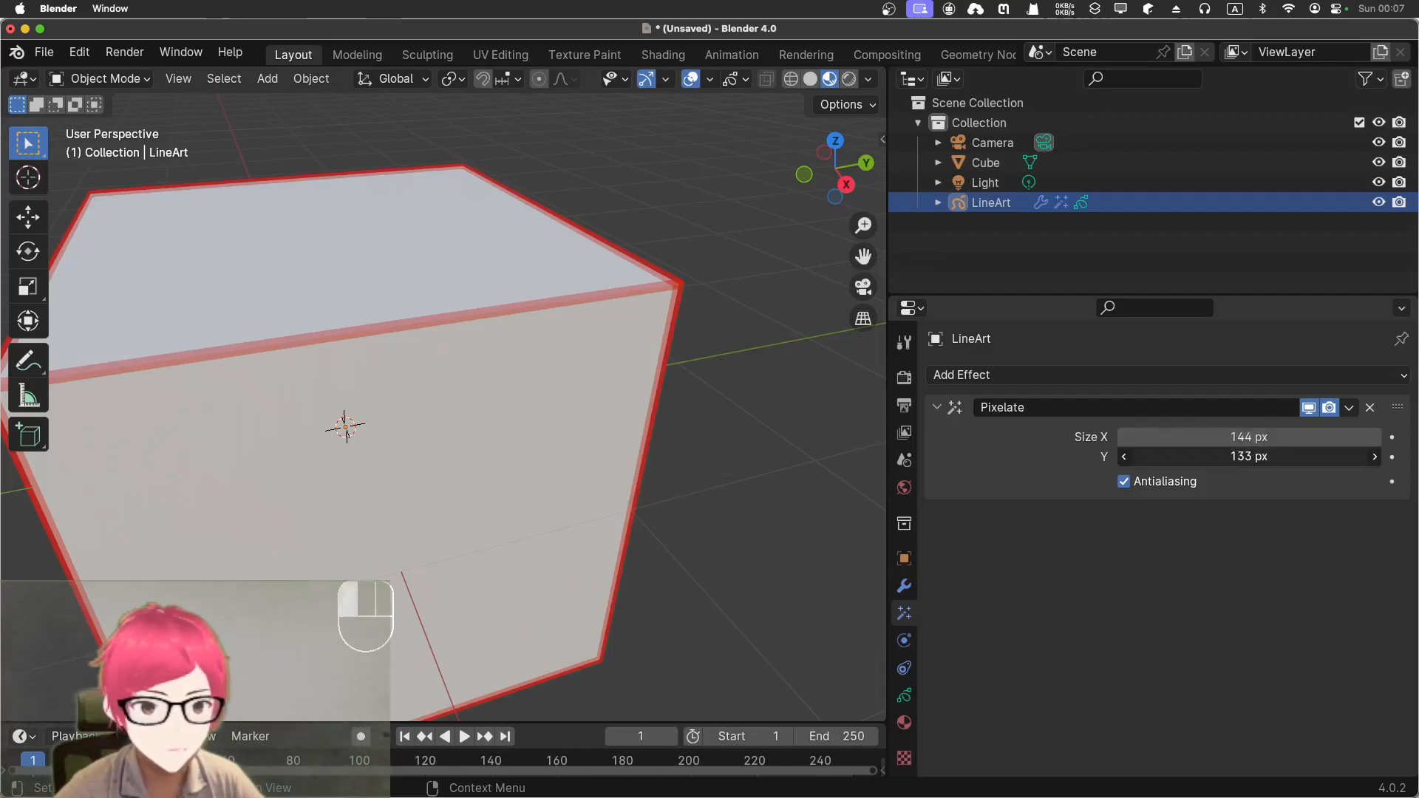
pyautogui.click(1209, 442)
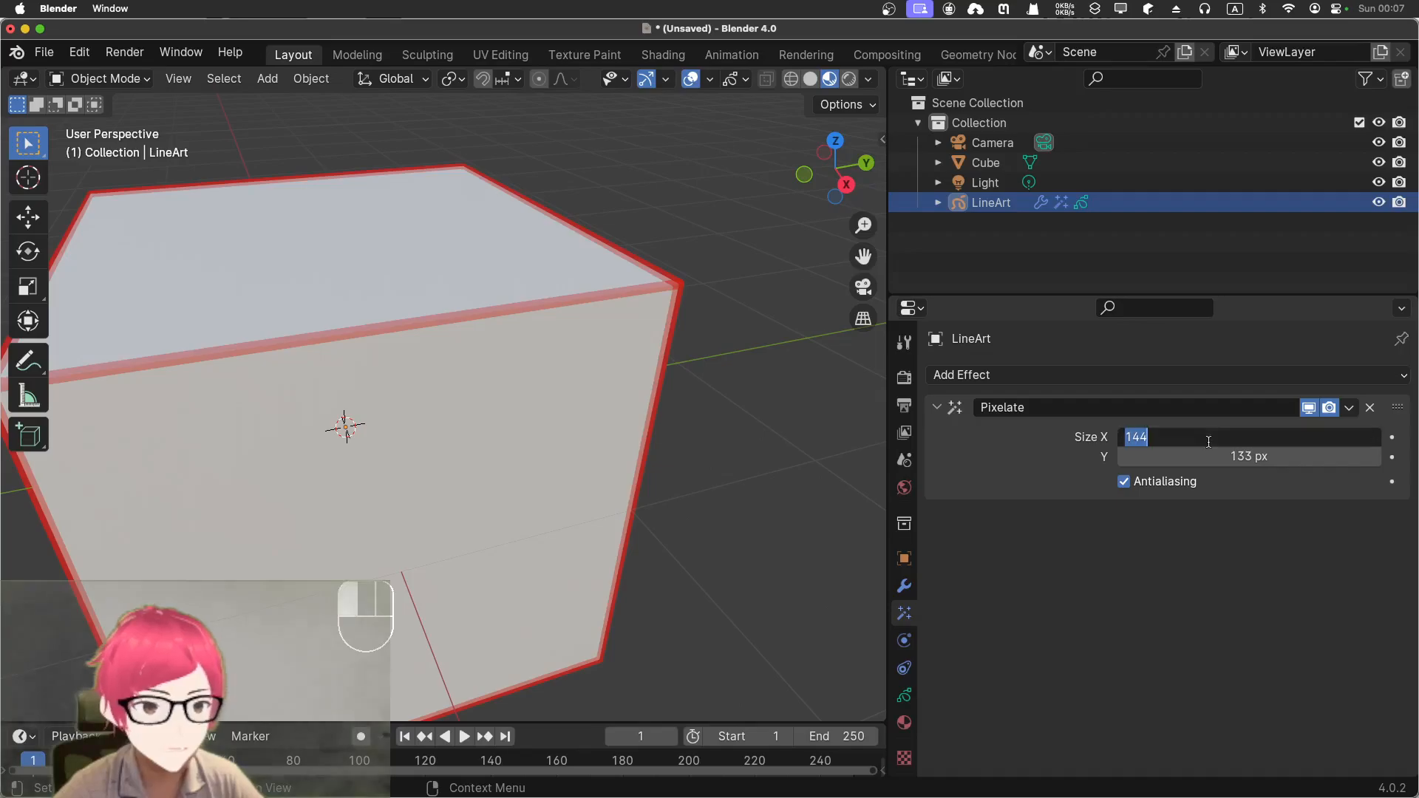
pyautogui.click(820, 79)
pyautogui.click(813, 80)
pyautogui.click(829, 80)
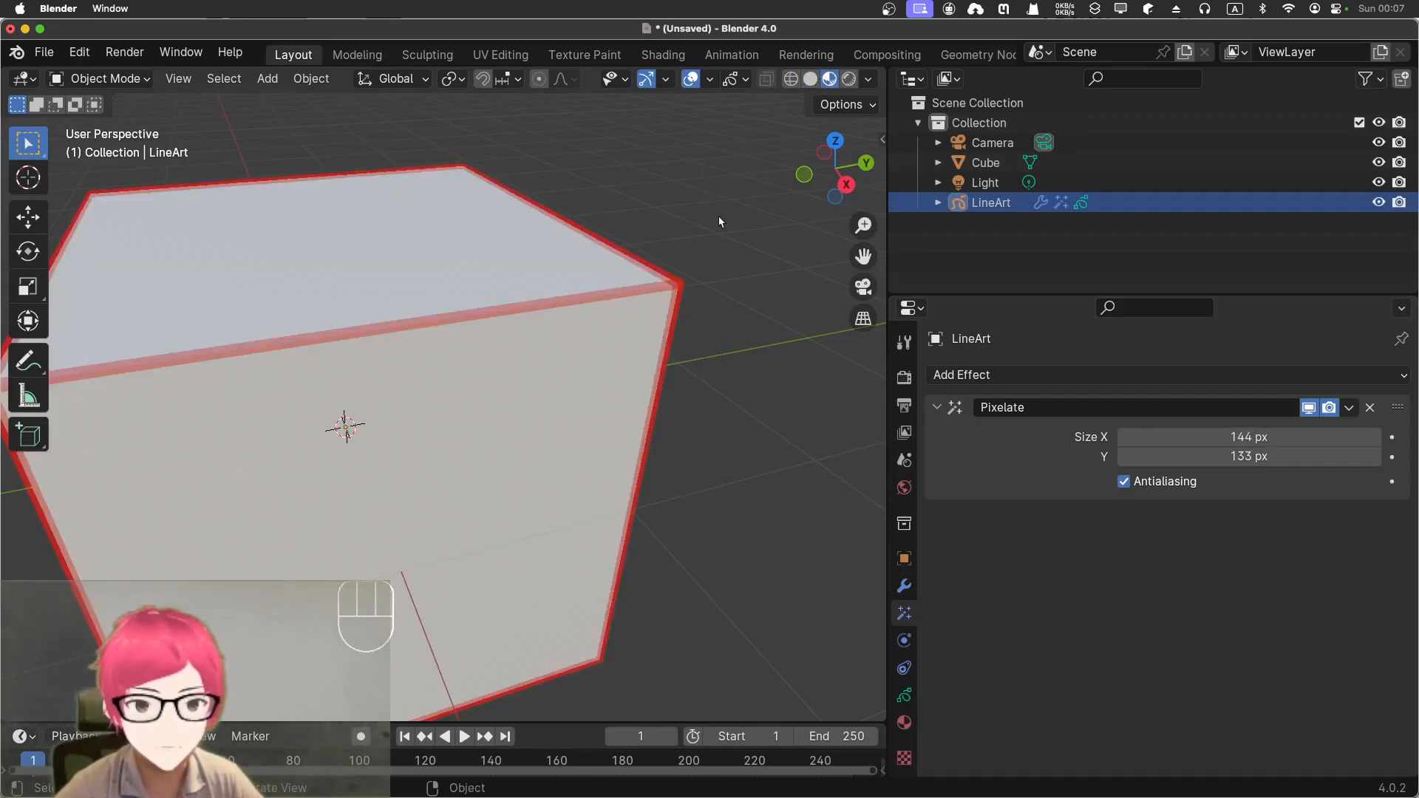
pyautogui.scroll(1, 676, 299)
pyautogui.scroll(2, 676, 299)
pyautogui.scroll(-4, 850, 386)
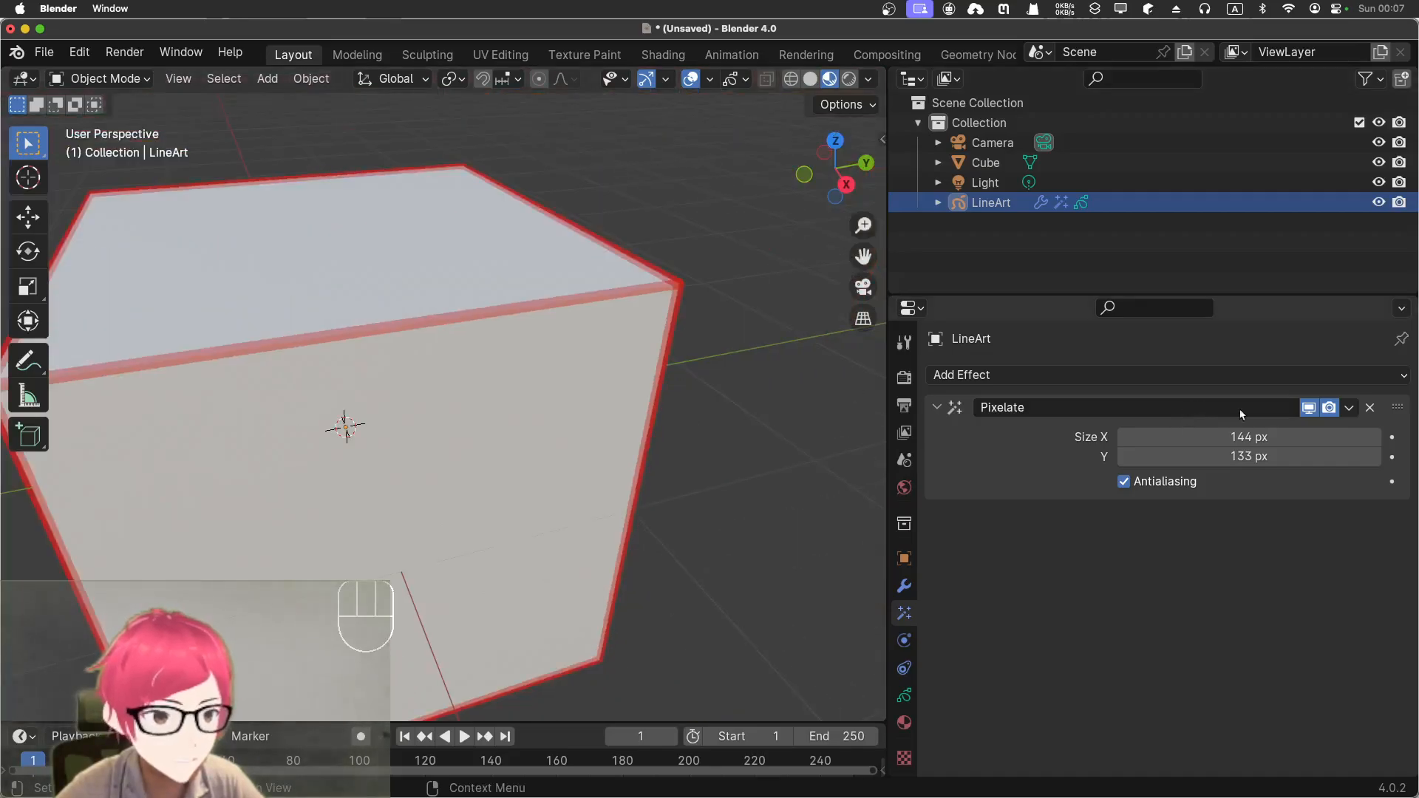
# Step: Set the Pixelate effect's size to 20 px in both X and Y
pyautogui.click(1275, 439)
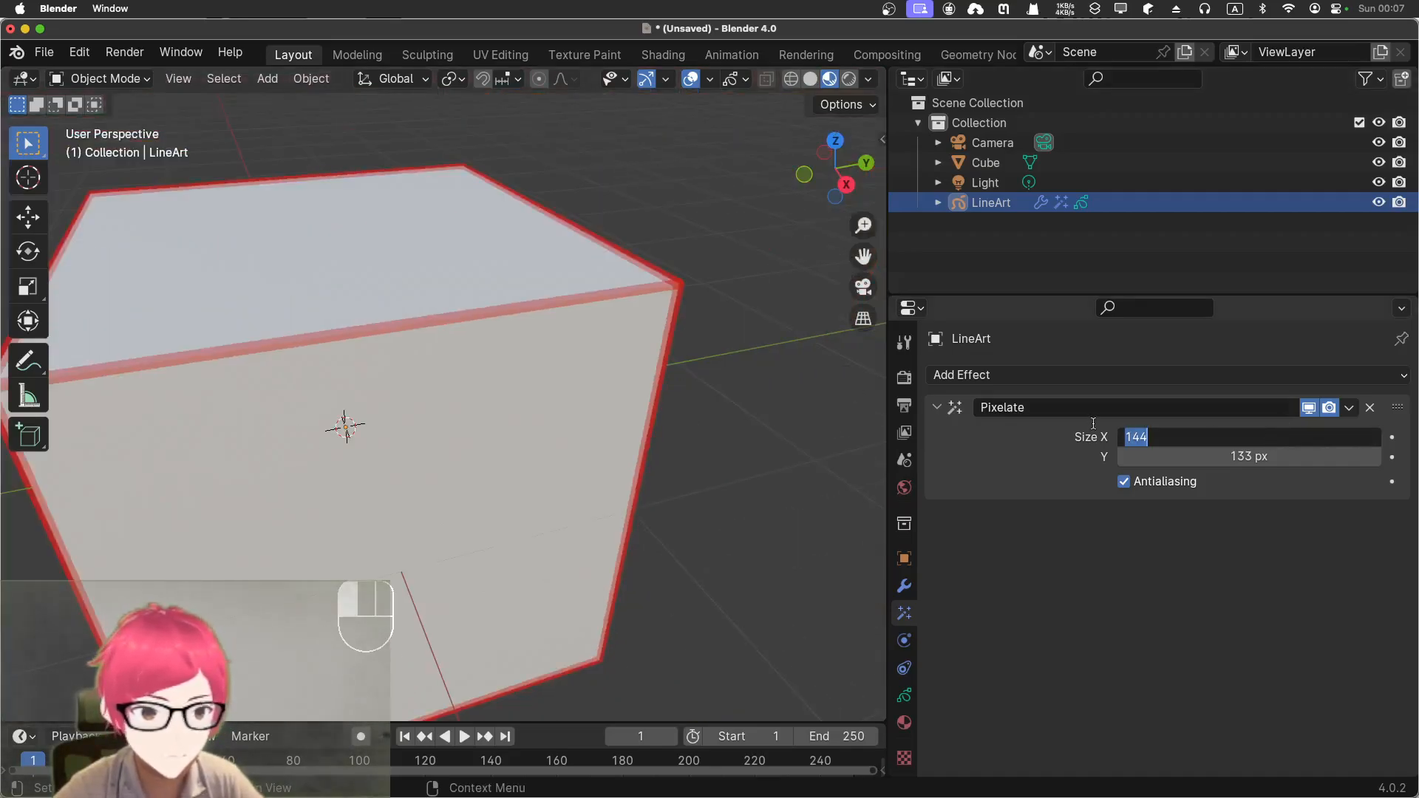
pyautogui.write('50')
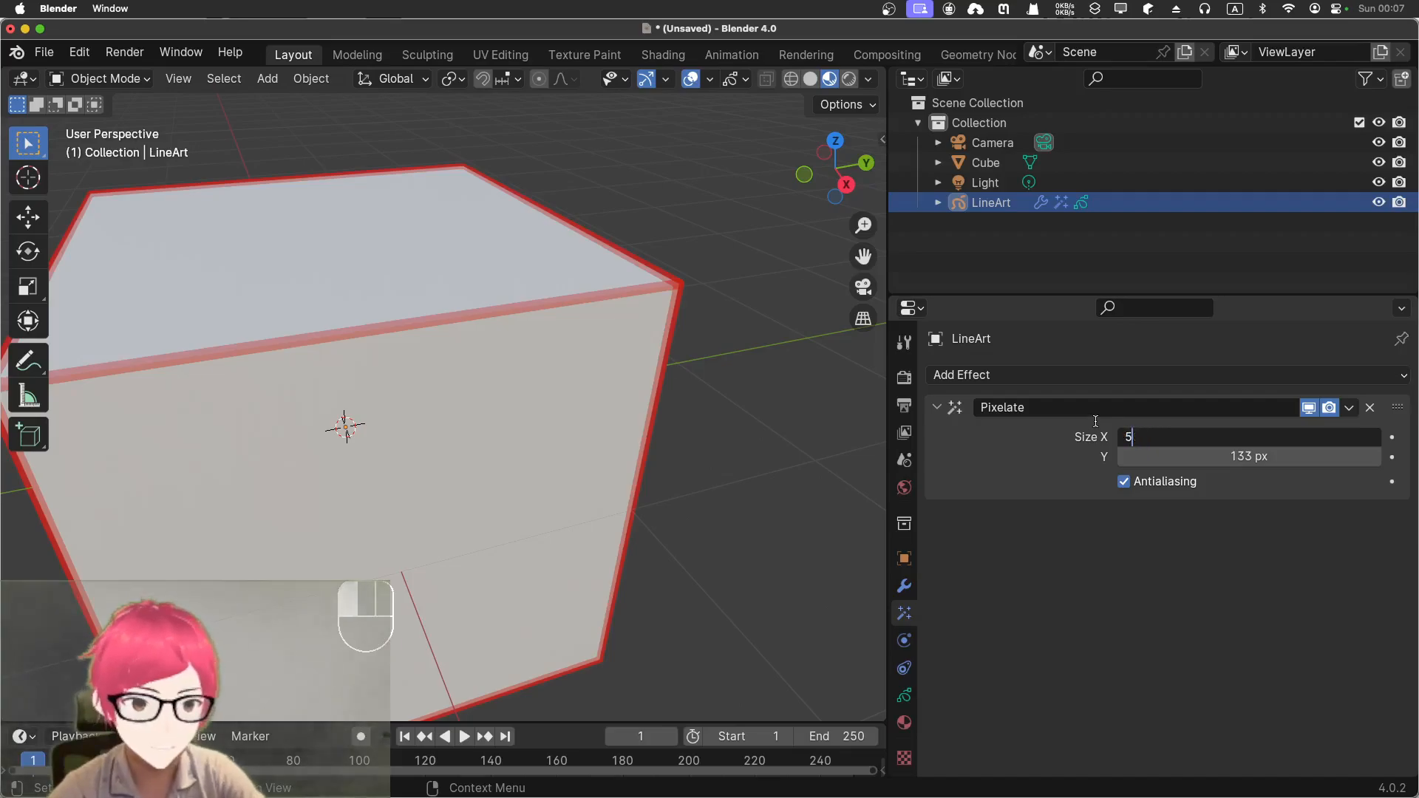
pyautogui.press('BackSpace')
pyautogui.write('20')
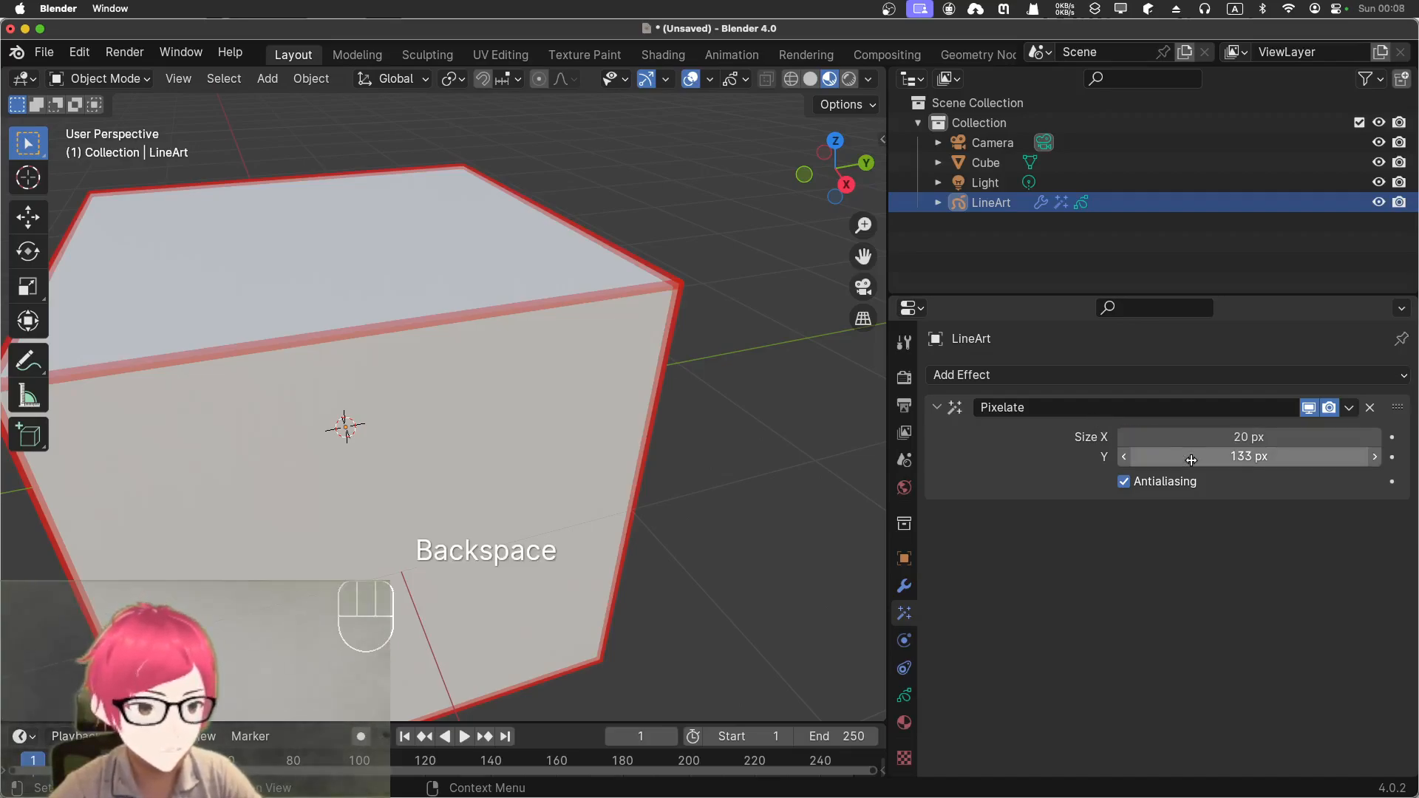
pyautogui.click(1191, 456)
pyautogui.write('20')
pyautogui.press('Return')
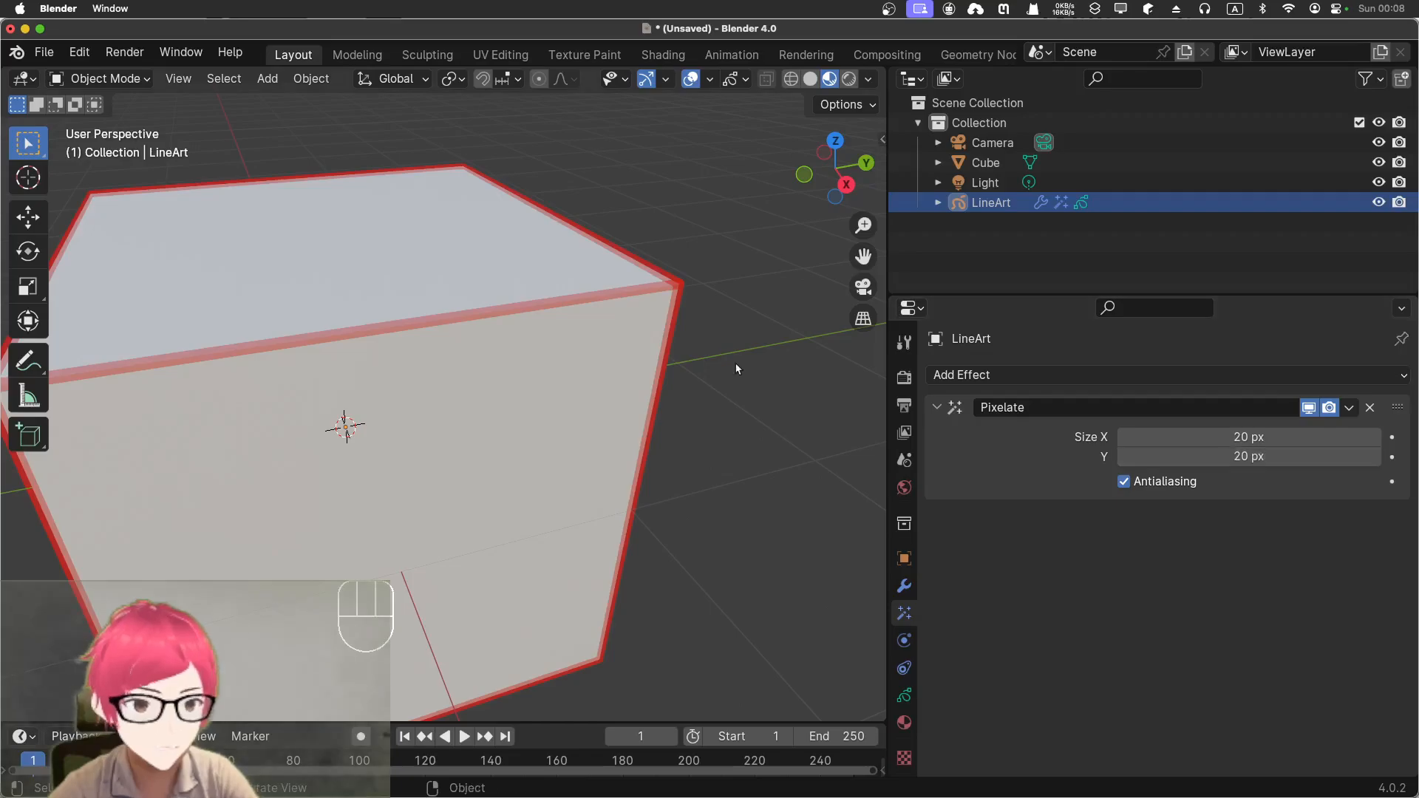
# Step: Deselect the LineArt object, switch to Rendered shading and inspect the pixelated cube outlines from different distances and angles
pyautogui.click(1014, 219)
pyautogui.click(850, 78)
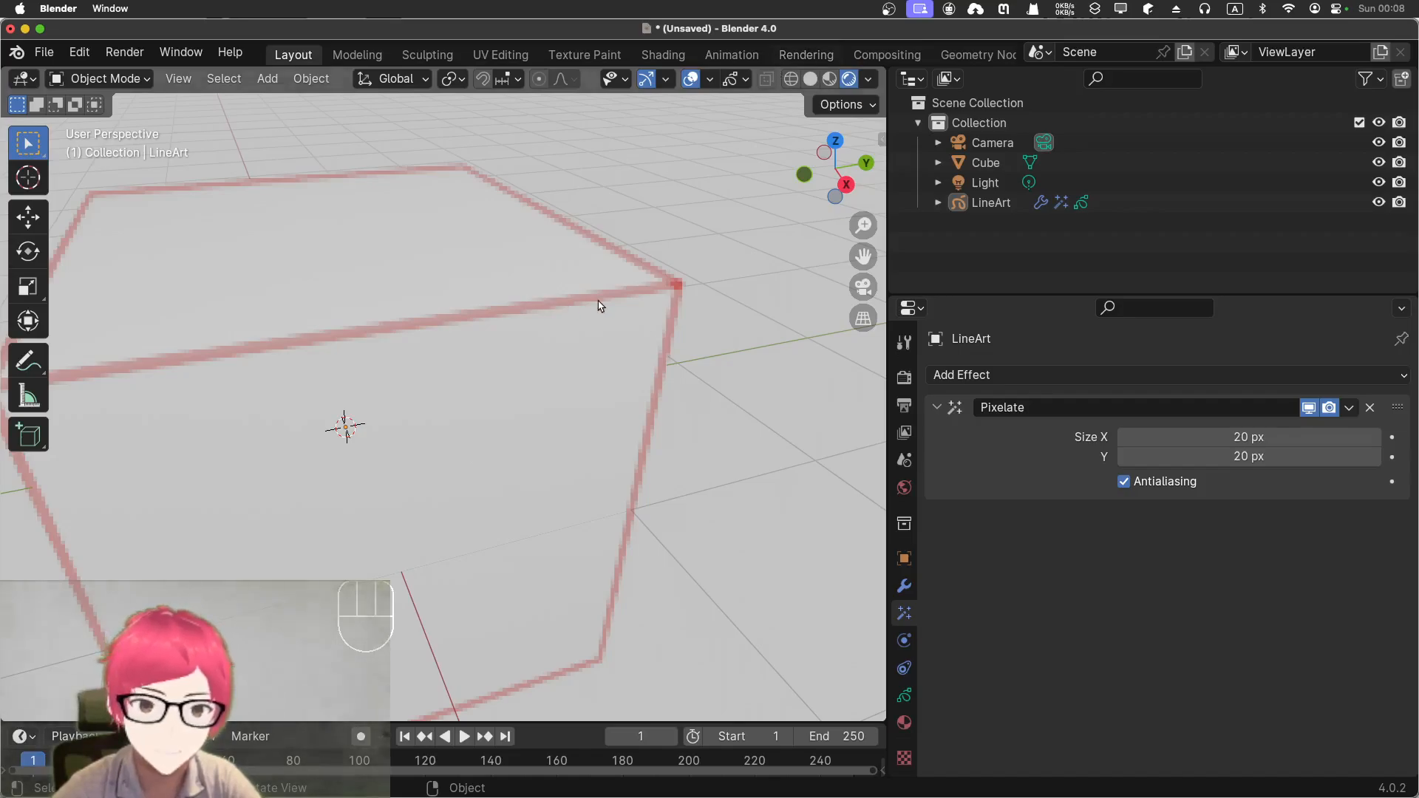
pyautogui.moveTo(599, 304)
pyautogui.mouseDown(button='middle')
pyautogui.moveTo(564, 288)
pyautogui.moveTo(578, 318)
pyautogui.mouseUp(button='middle')
pyautogui.scroll(4, 578, 318)
pyautogui.scroll(-2, 579, 318)
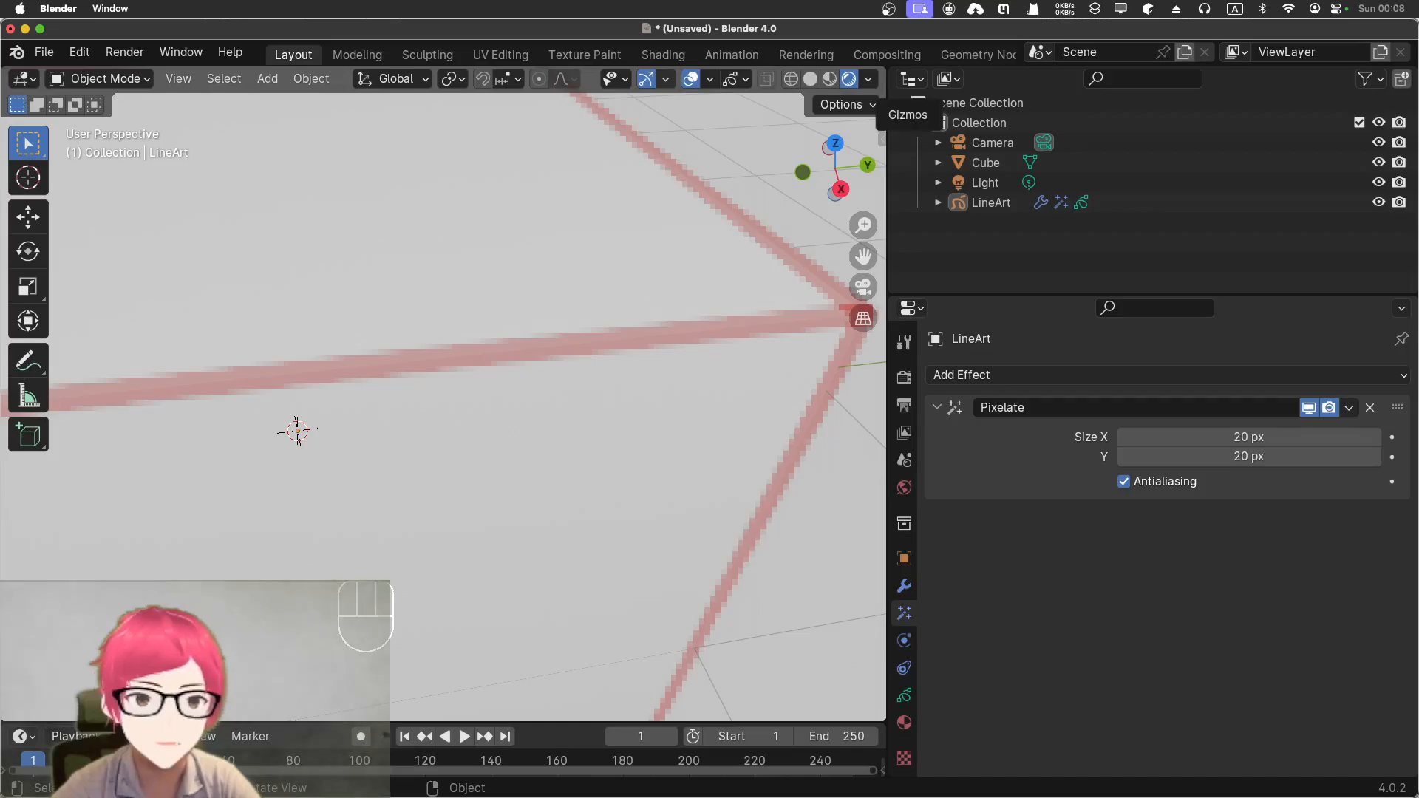
pyautogui.scroll(-5, 651, 231)
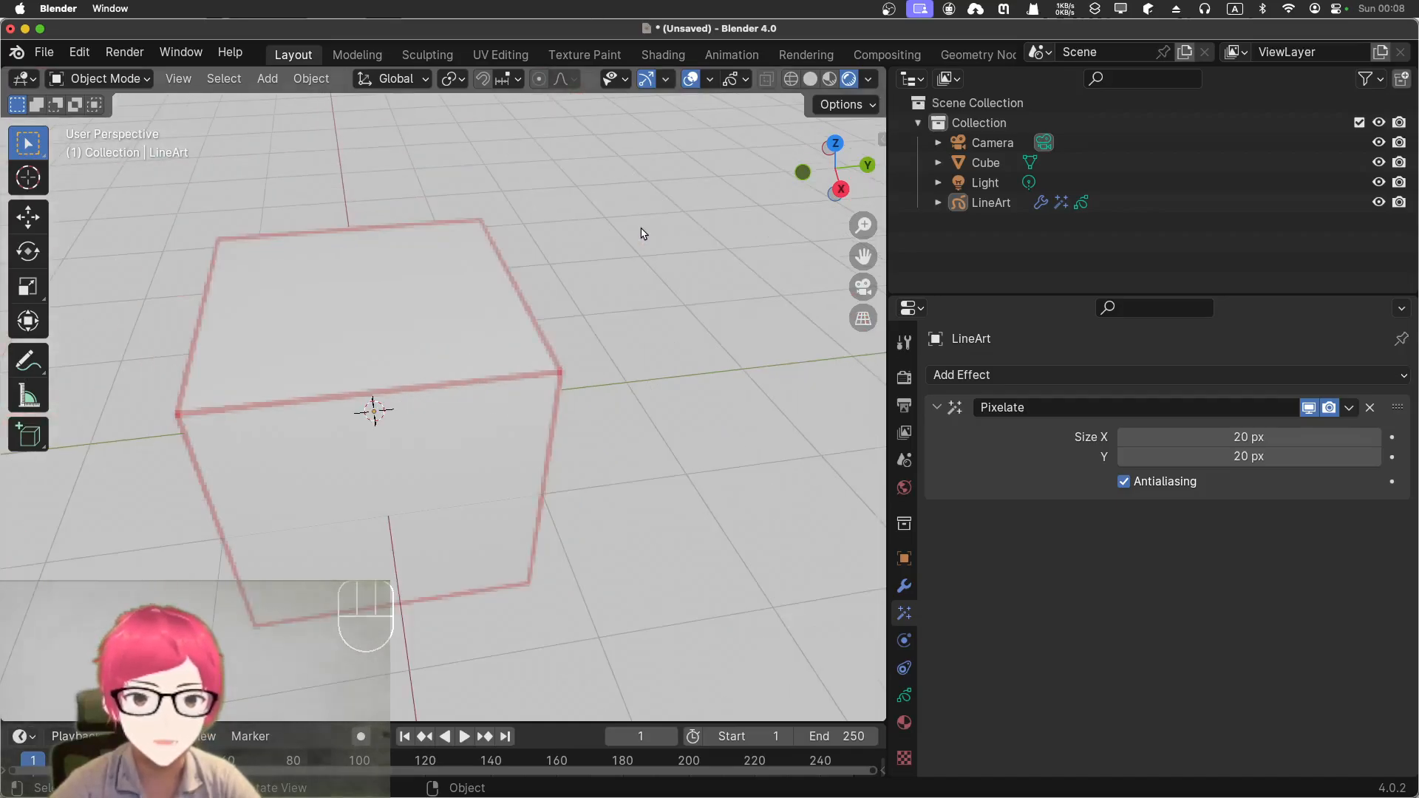
pyautogui.moveTo(633, 288); pyautogui.dragTo(650, 248, button='middle')
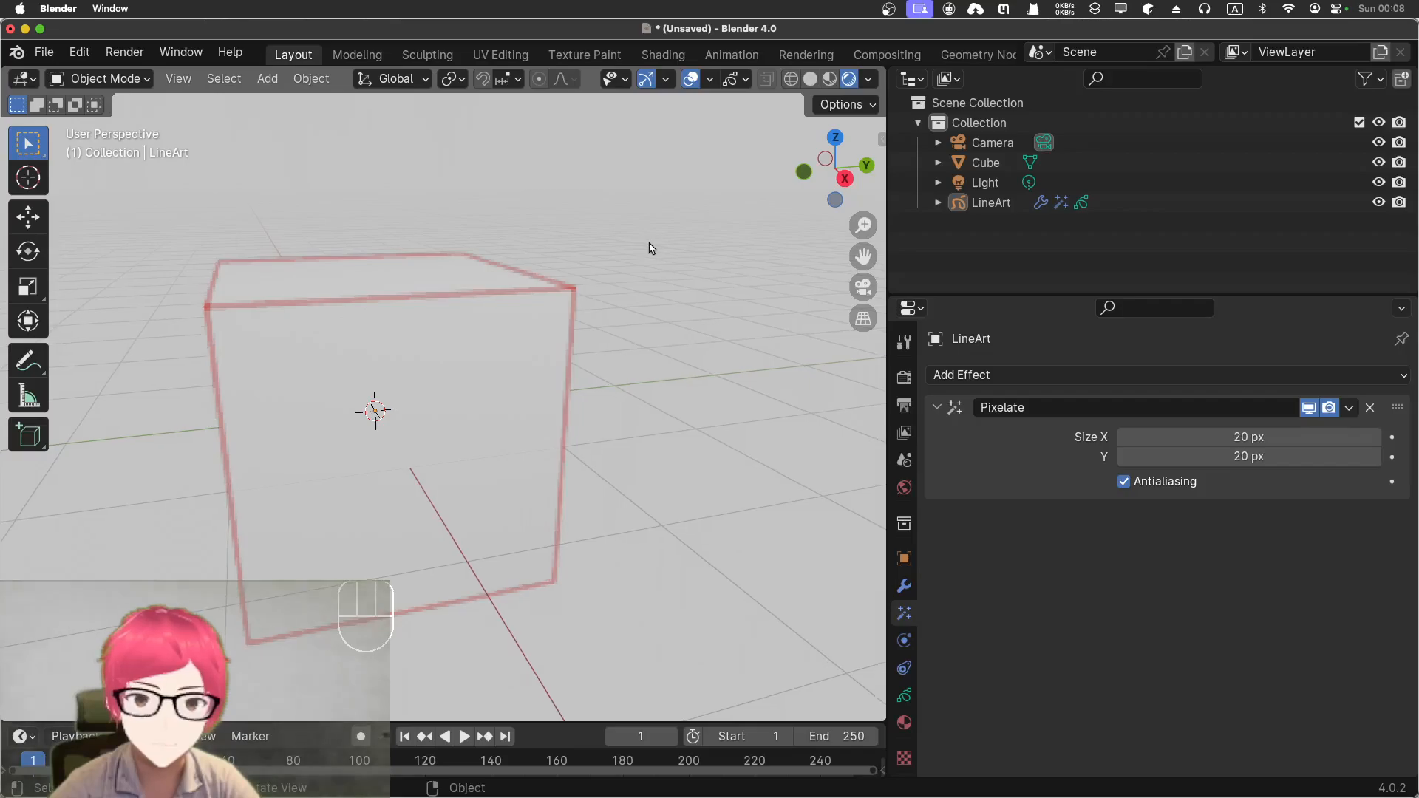